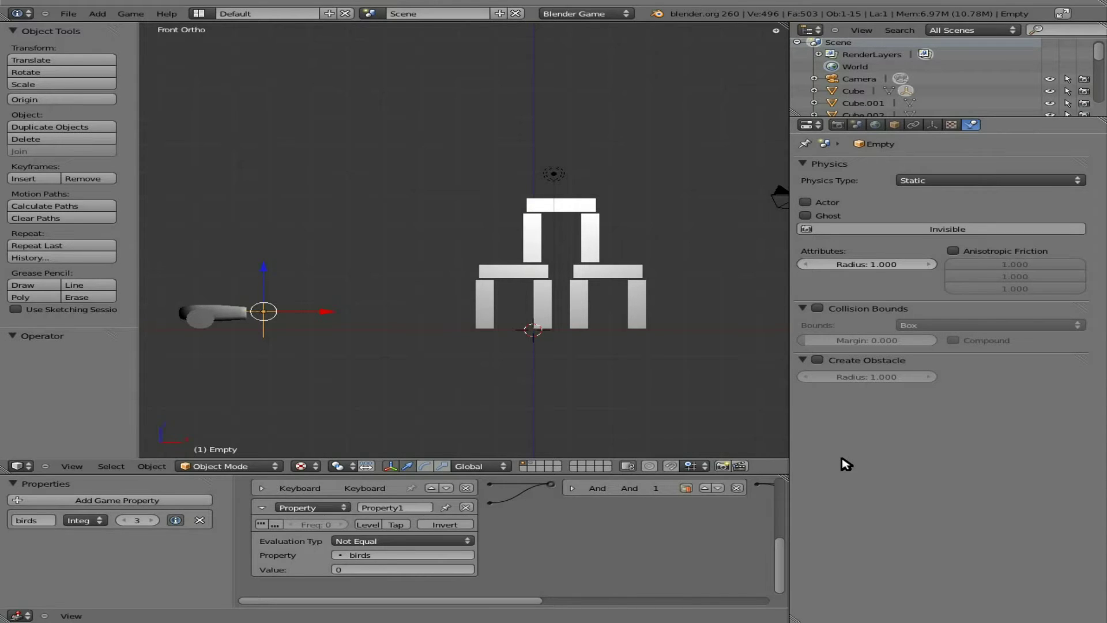
Step: Test-run the game by firing the available birds at the block tower, and stop it
{"action": "key", "text": "p"}
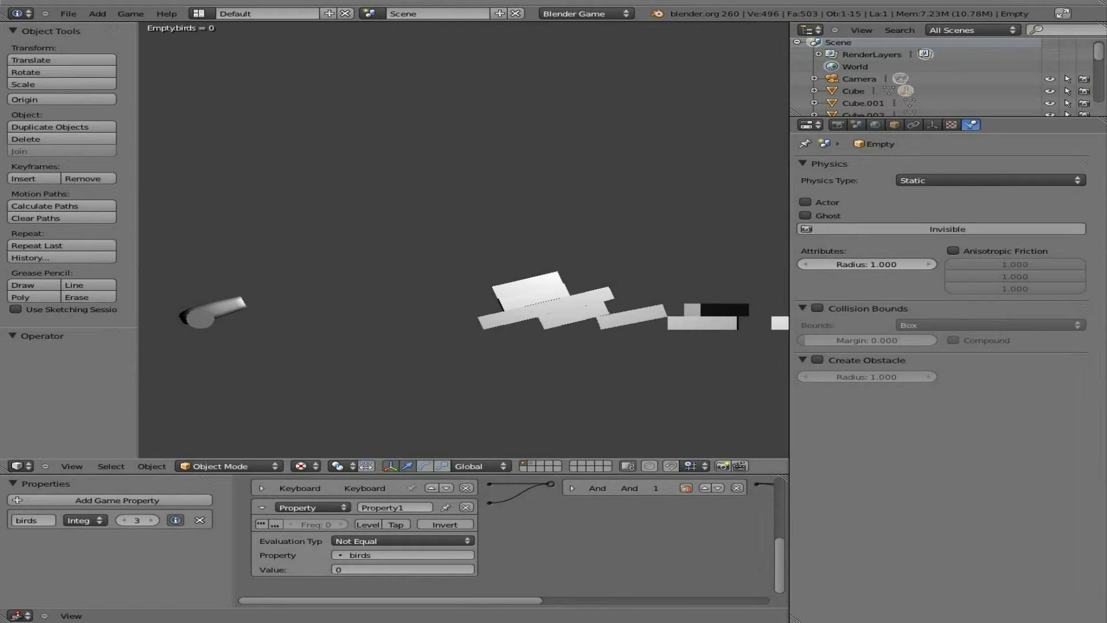
{"action": "key", "text": "Escape"}
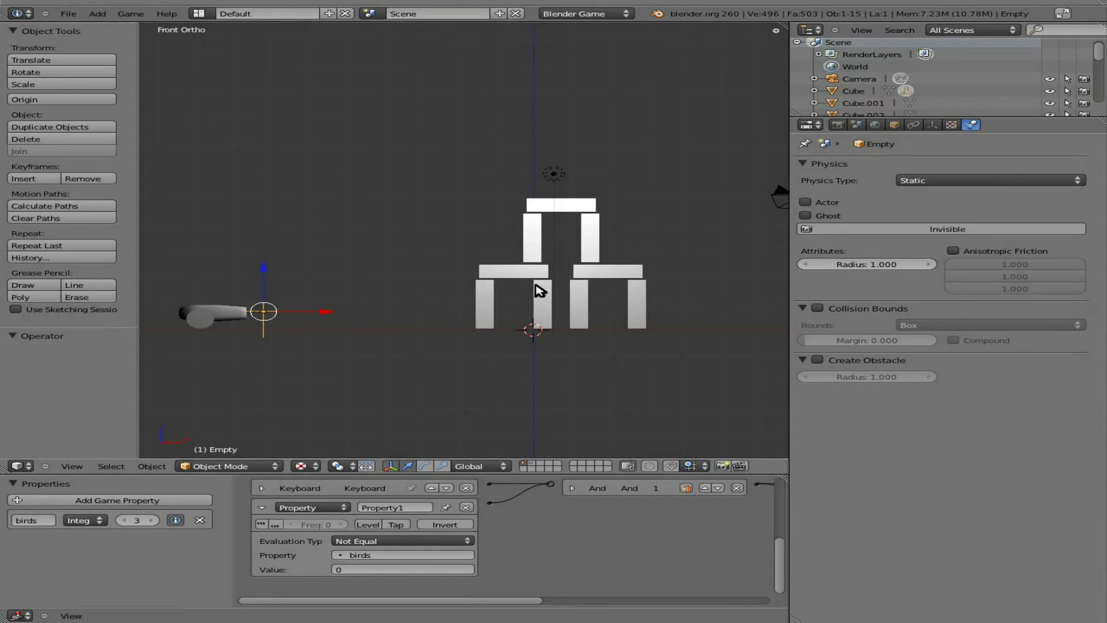
Step: Add a new material to the tower's lower-left upright block and make it shadeless
{"action": "right_click", "coordinate": [587, 249]}
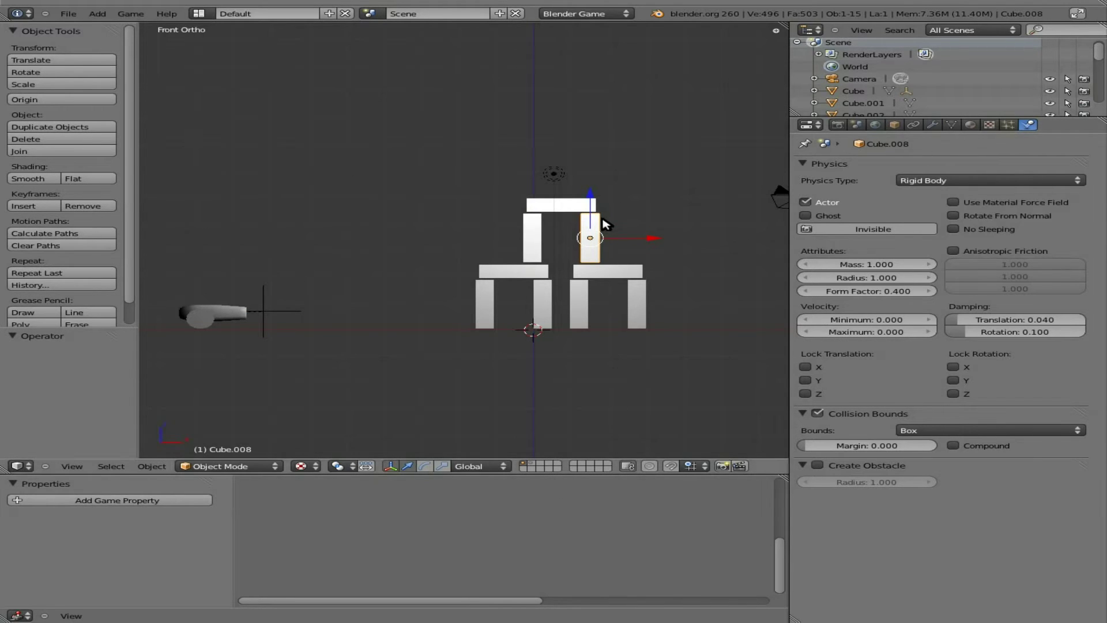
{"action": "right_click", "coordinate": [485, 304]}
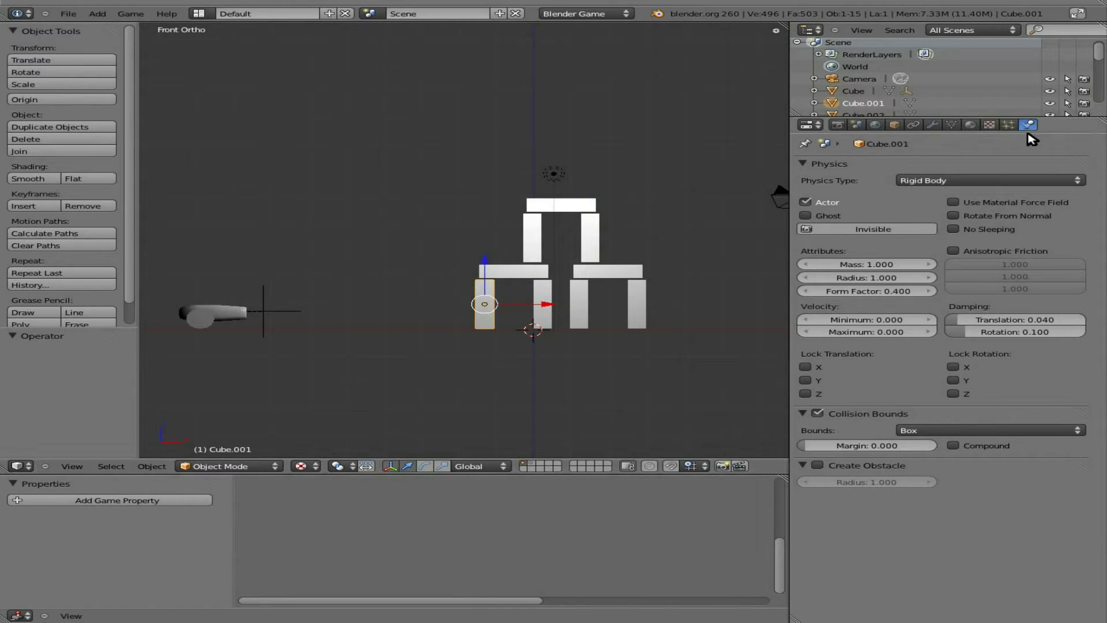
{"action": "left_click", "coordinate": [971, 125]}
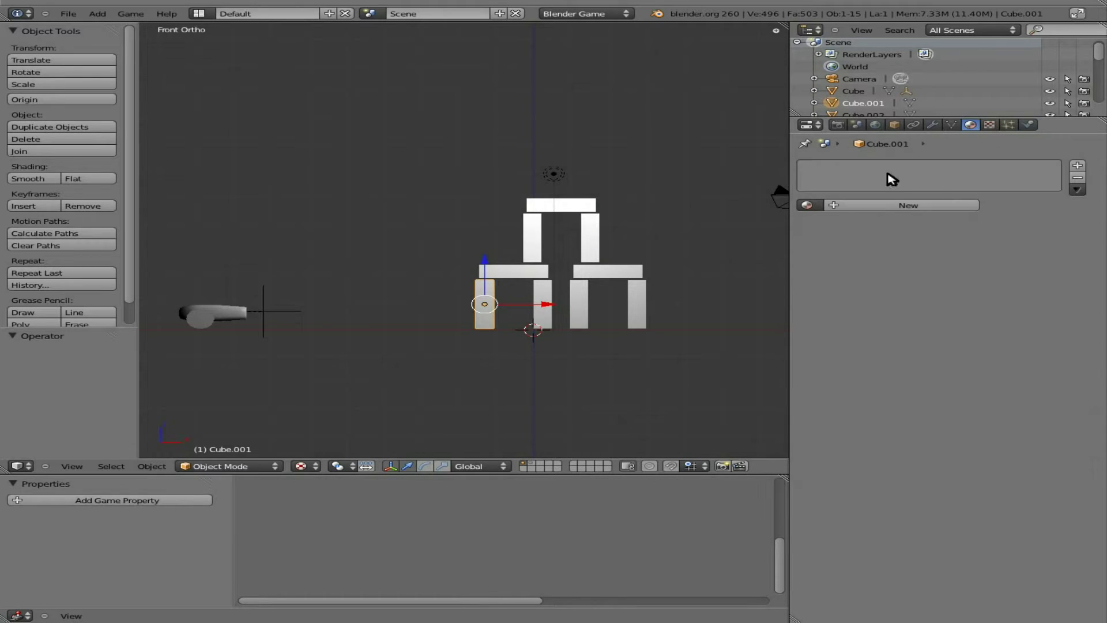
{"action": "left_click", "coordinate": [841, 206]}
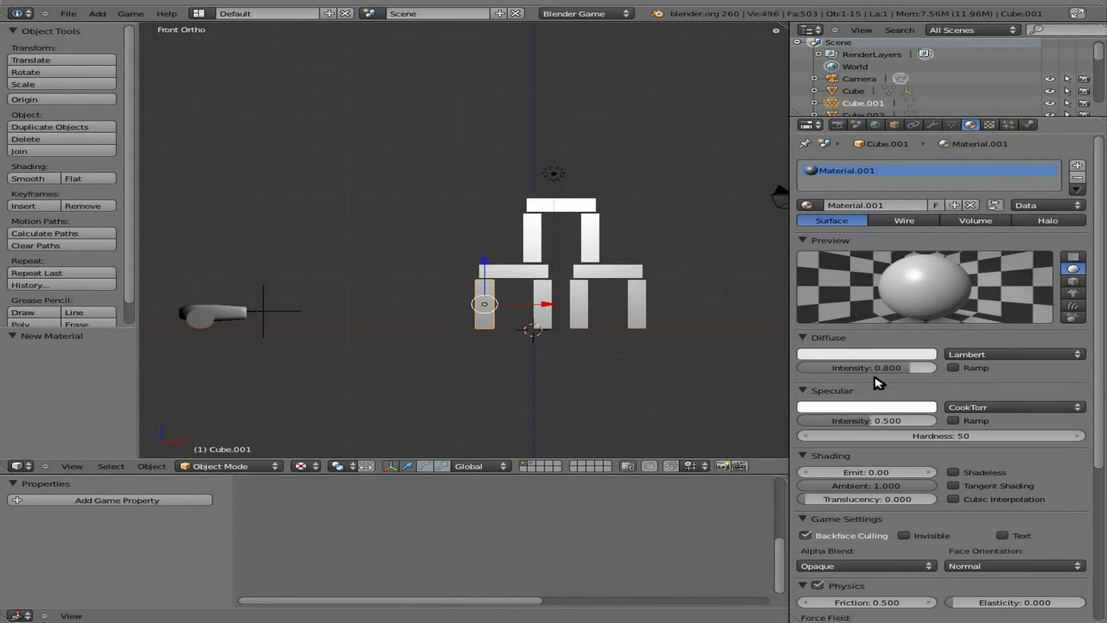
{"action": "left_click", "coordinate": [953, 471]}
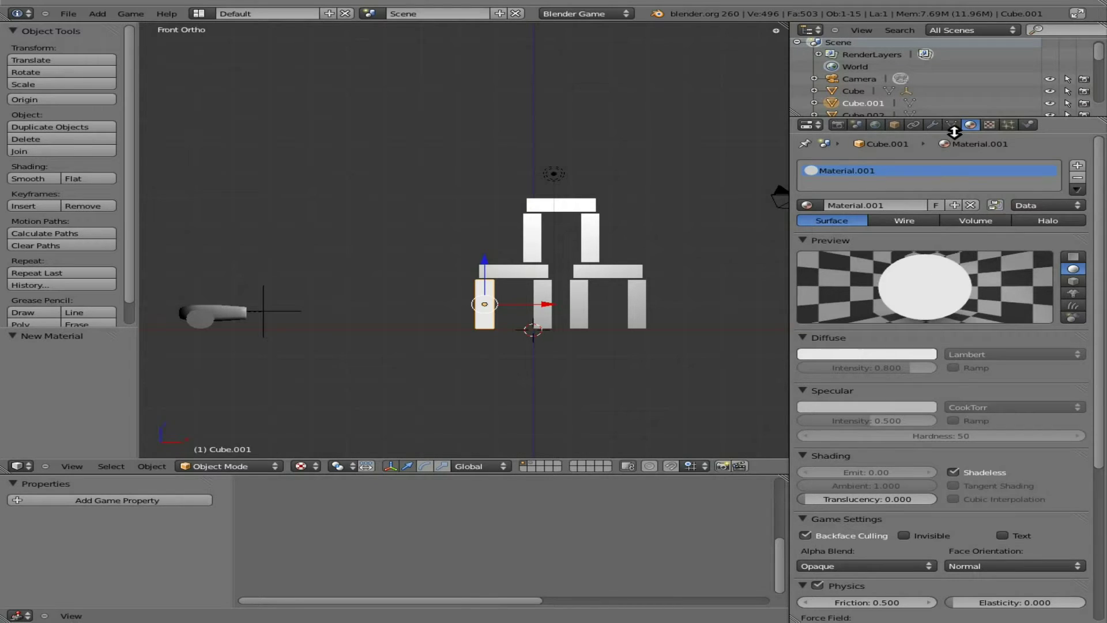
Step: Add an Image or Movie texture to the block's material and load metal_1.png from the images folder
{"action": "left_click", "coordinate": [990, 126]}
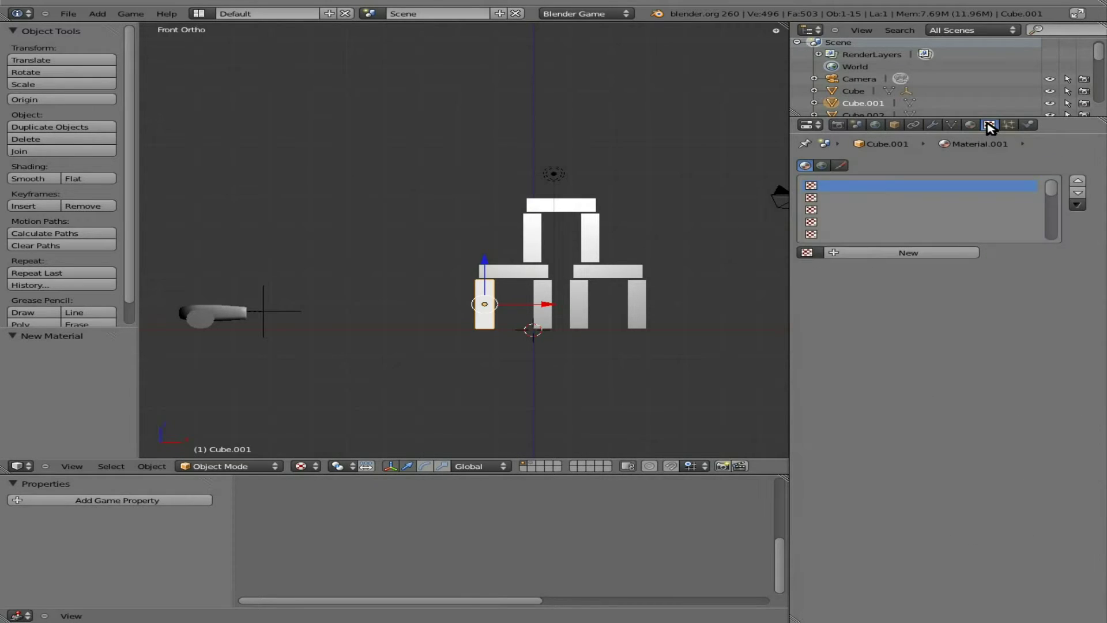
{"action": "left_click", "coordinate": [871, 255]}
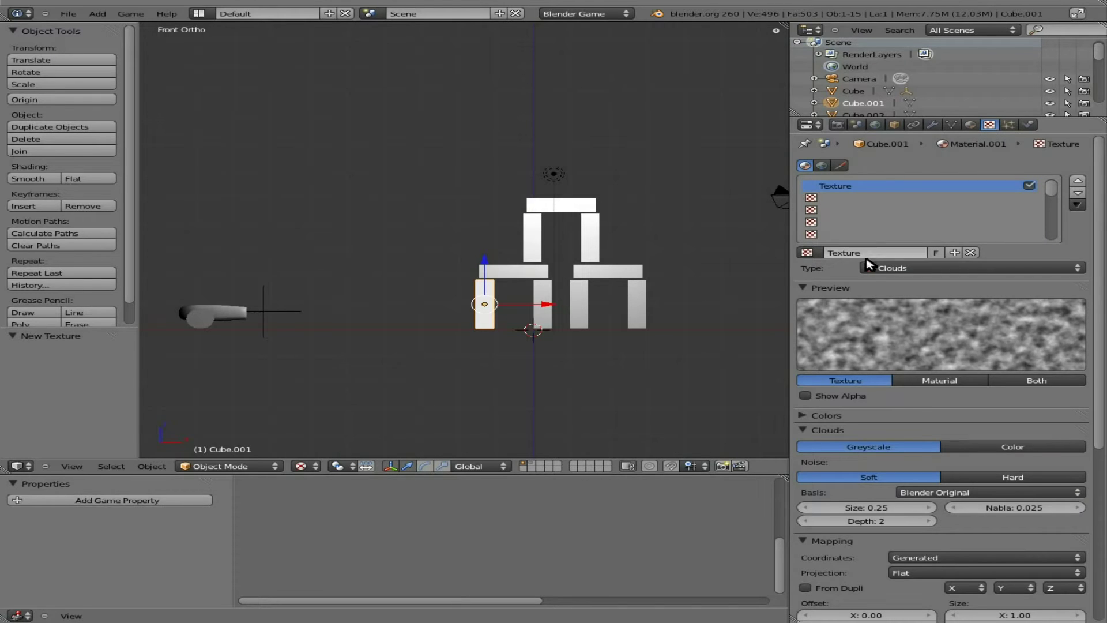
{"action": "left_click", "coordinate": [915, 268]}
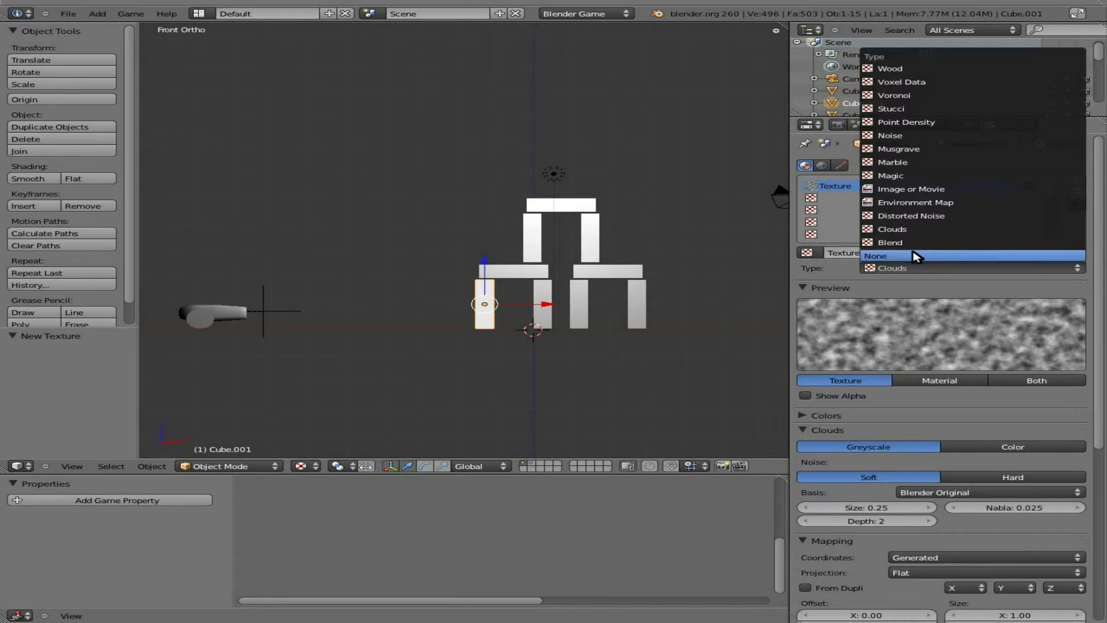
{"action": "left_click", "coordinate": [911, 189]}
{"action": "left_click", "coordinate": [1012, 447]}
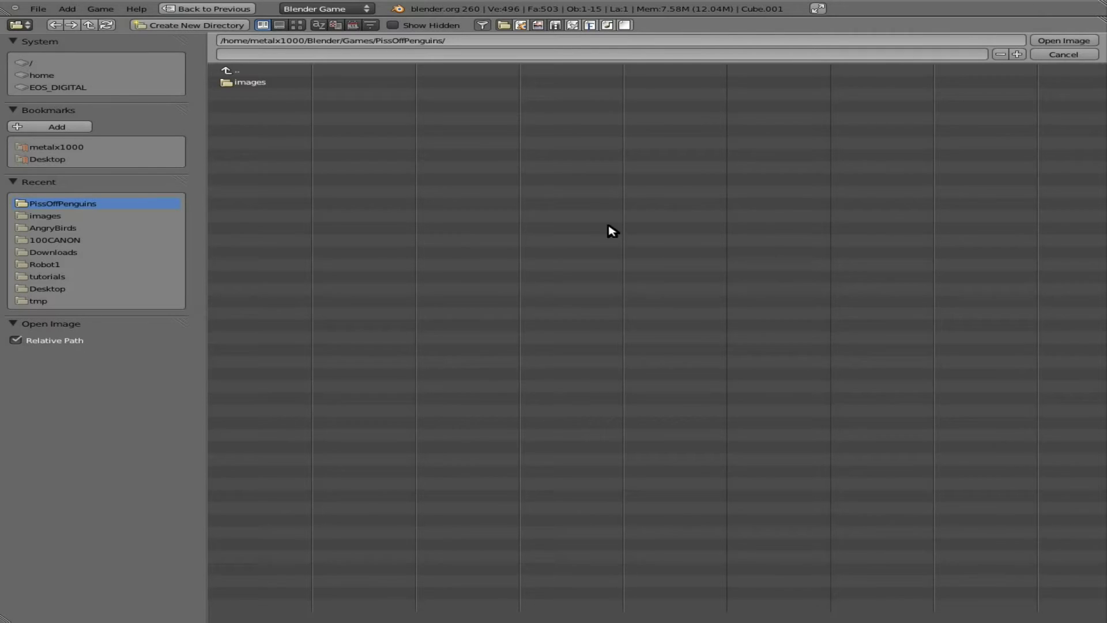
{"action": "left_click", "coordinate": [248, 84]}
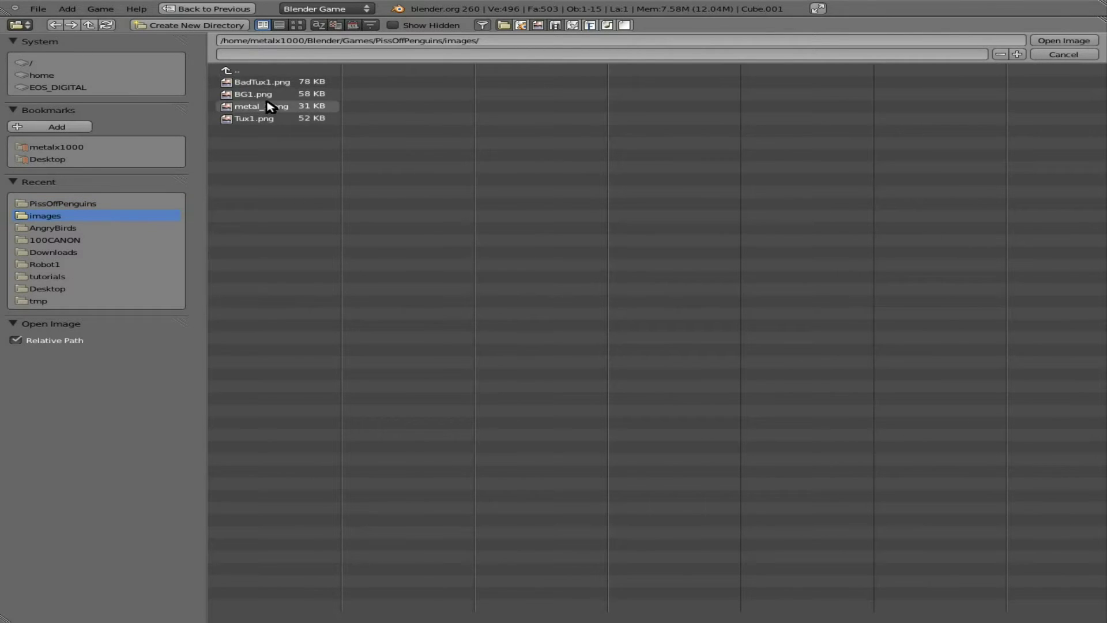
{"action": "left_click", "coordinate": [265, 107]}
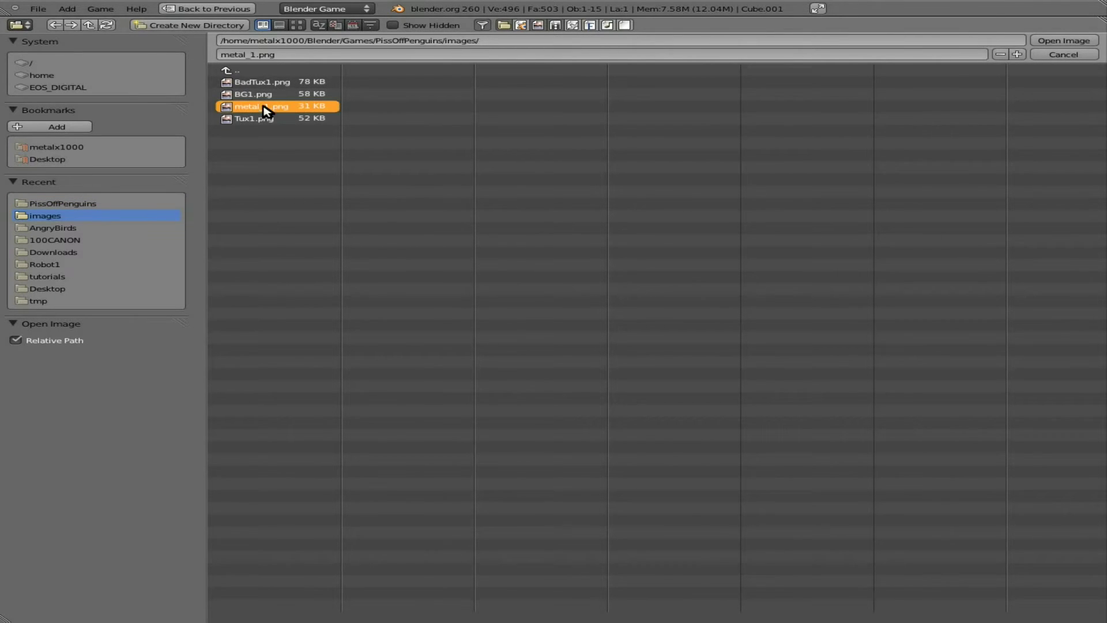
{"action": "left_click", "coordinate": [1065, 41]}
Step: Set the metal texture's mapping coordinates to UV
{"action": "scroll", "coordinate": [993, 519], "scroll_direction": "down", "scroll_amount": 6}
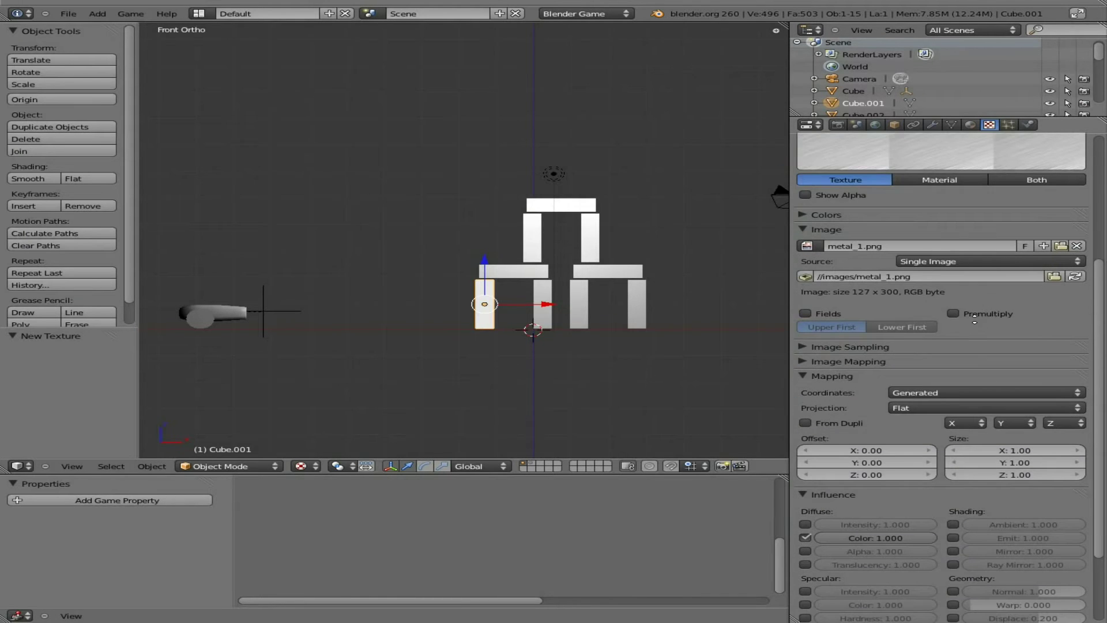
{"action": "left_click", "coordinate": [962, 394]}
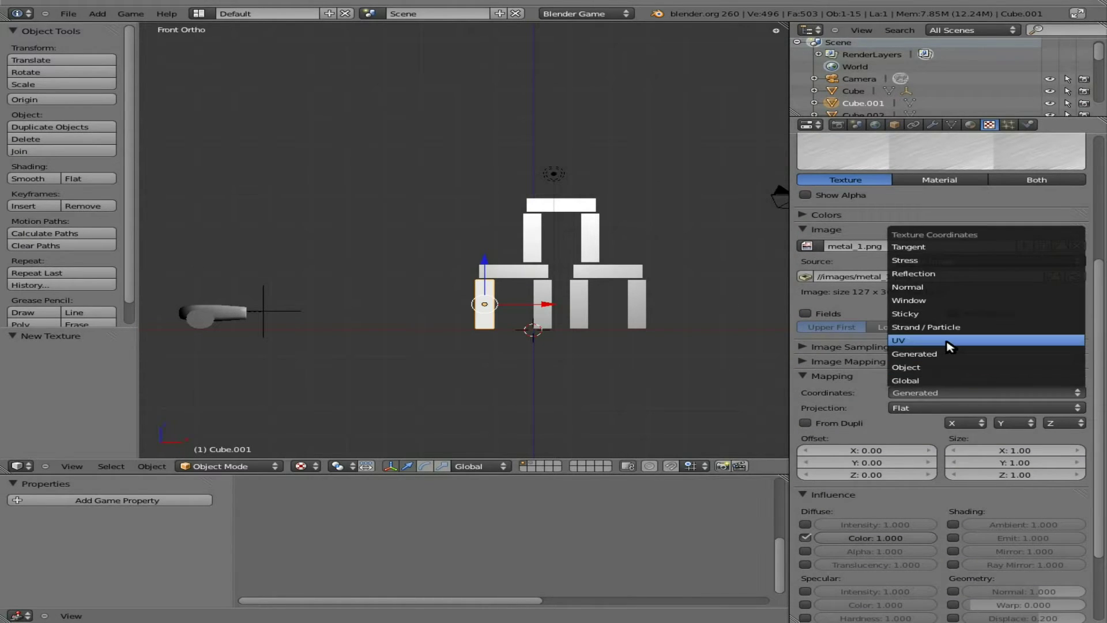
{"action": "left_click", "coordinate": [949, 344]}
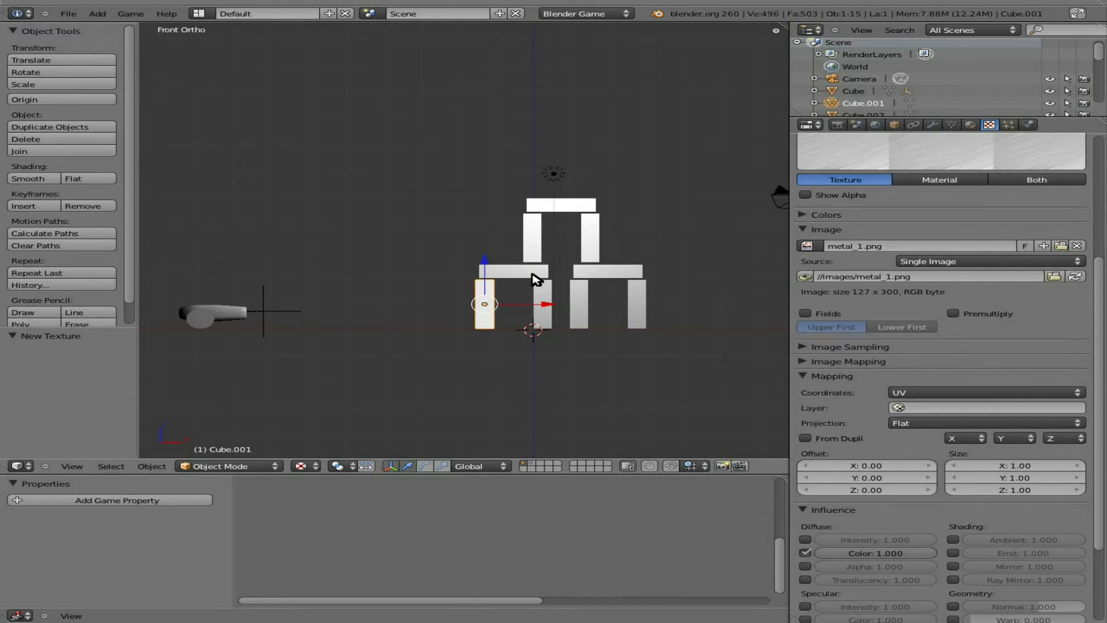
Step: Run the game twice to check how the textured block looks in play
{"action": "key", "text": "p"}
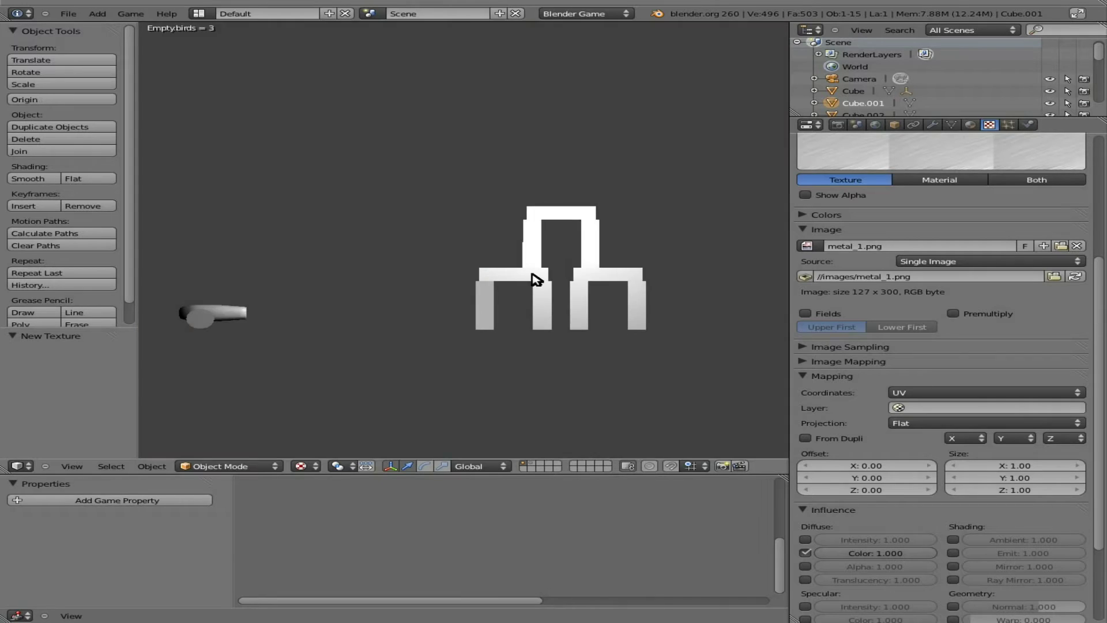
{"action": "key", "text": "Escape"}
{"action": "key", "text": "p"}
{"action": "key", "text": "Escape"}
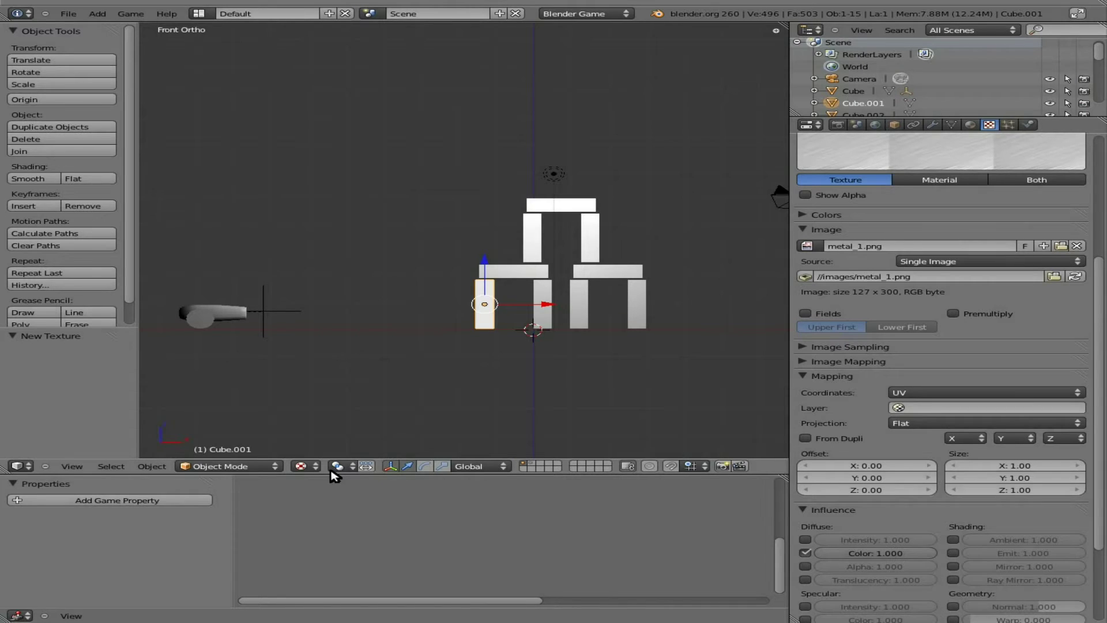
Step: Set the metal texture's projection to Cube and test-run the game to check the block
{"action": "left_click", "coordinate": [916, 423]}
{"action": "left_click", "coordinate": [913, 417]}
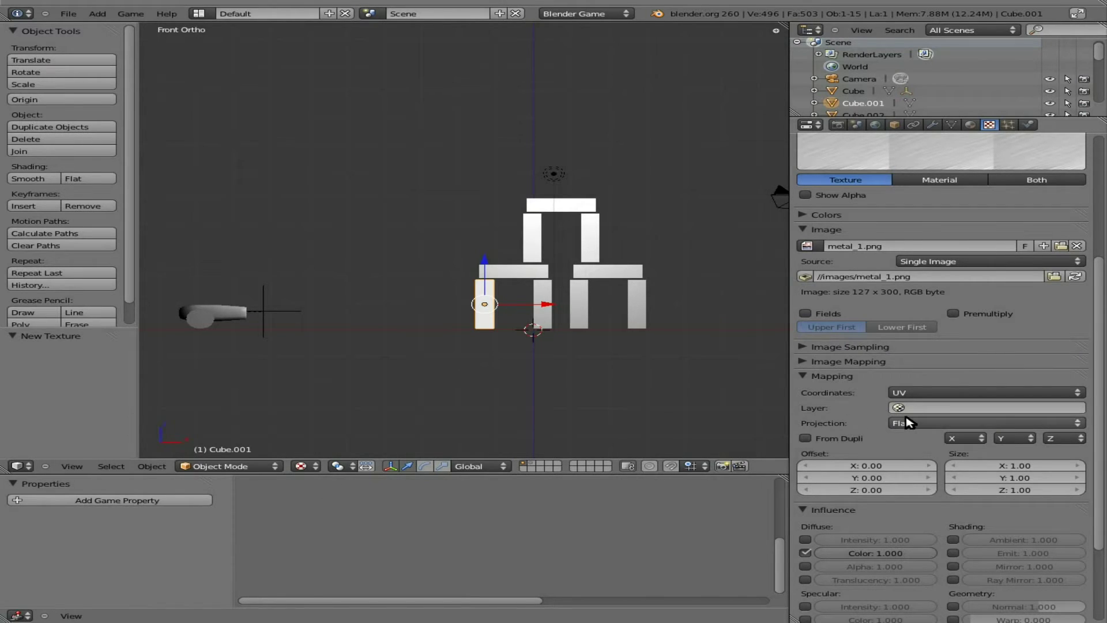
{"action": "left_click", "coordinate": [952, 424]}
{"action": "left_click", "coordinate": [949, 399]}
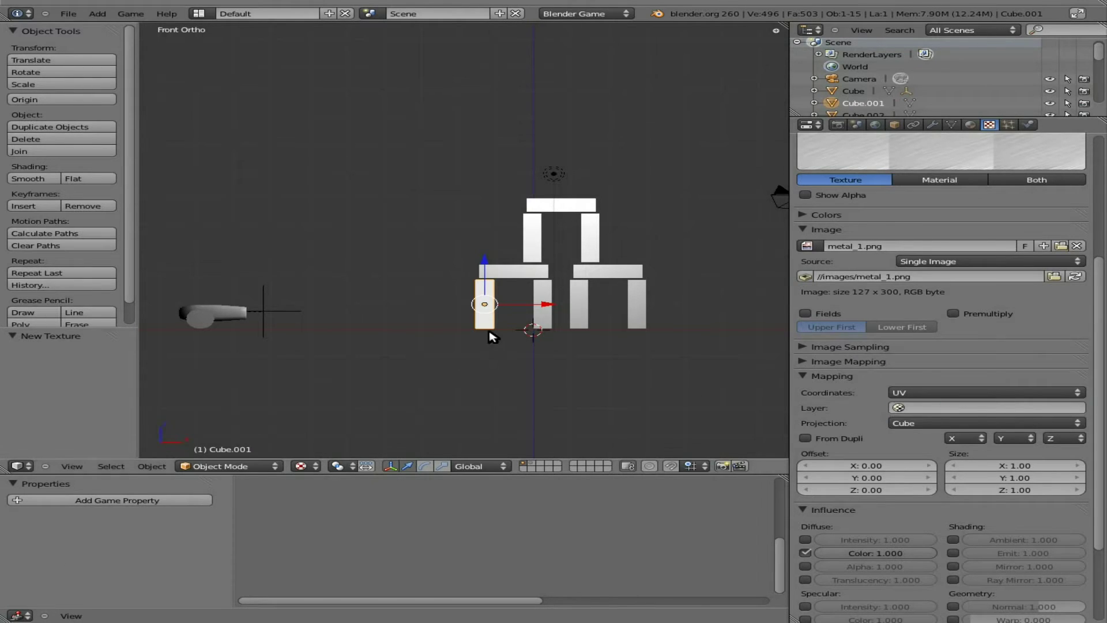
{"action": "key", "text": "p"}
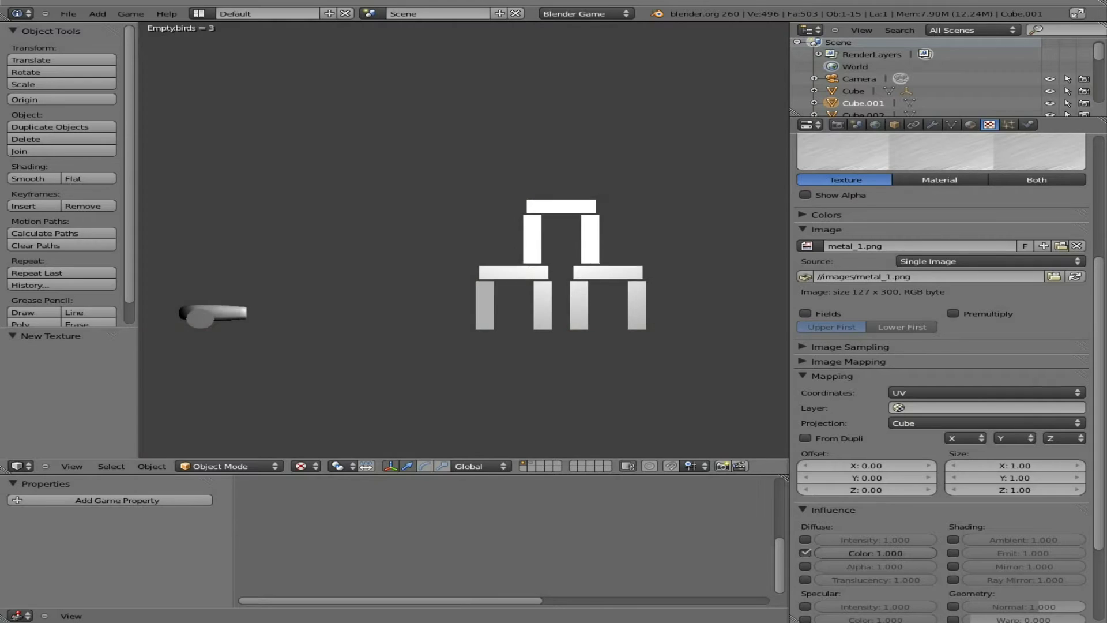
{"action": "key", "text": "Escape"}
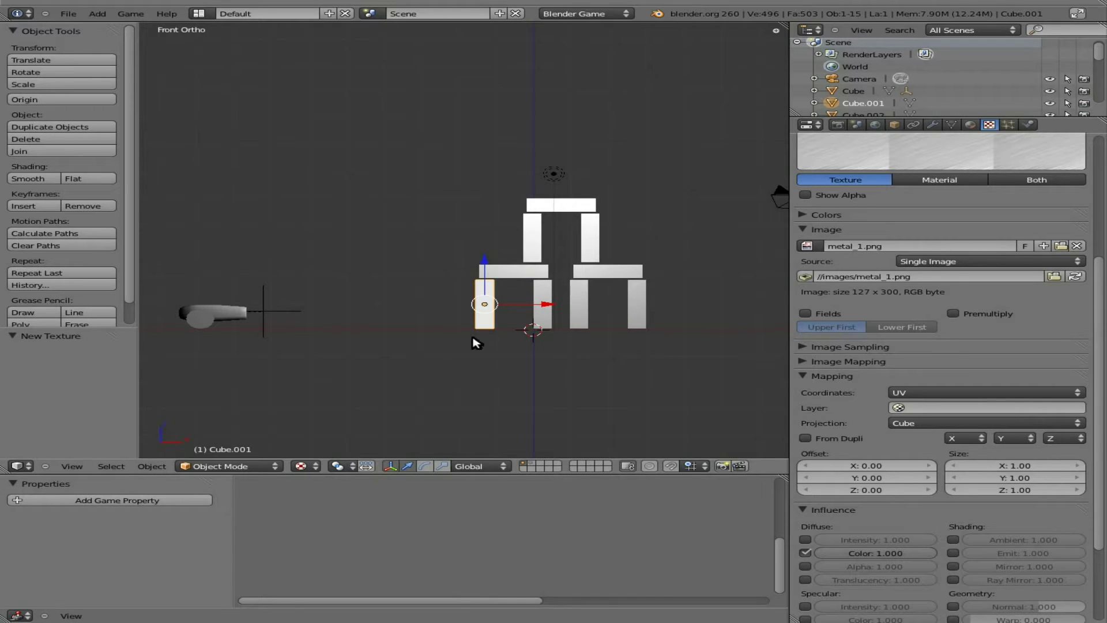
Step: Switch the Logic Editor area to the UV/Image Editor
{"action": "scroll", "coordinate": [877, 238], "scroll_direction": "up", "scroll_amount": 1}
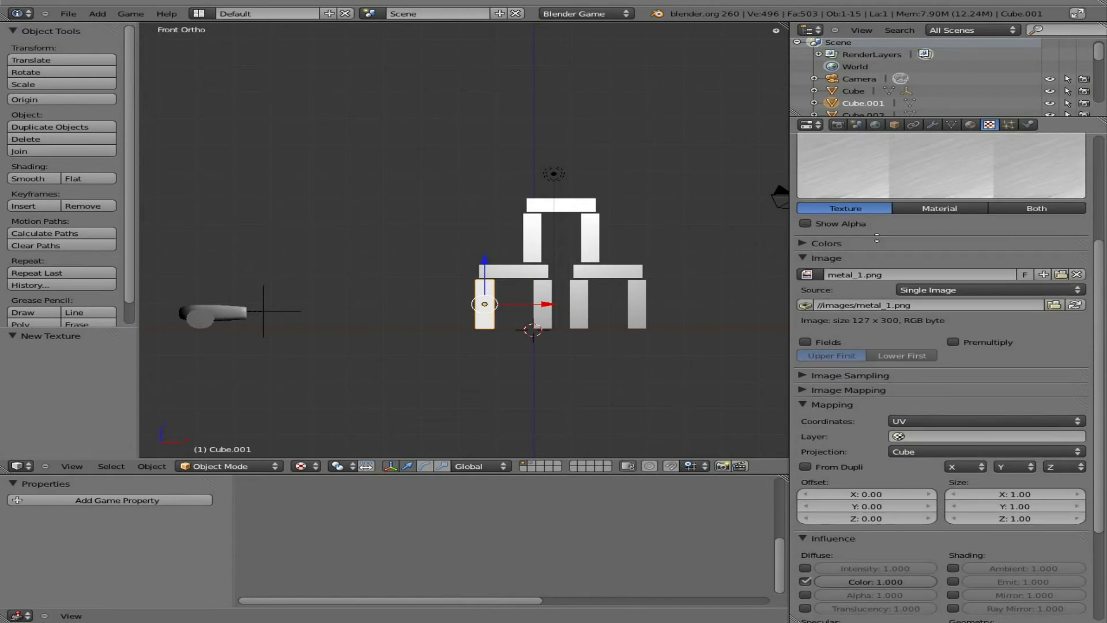
{"action": "scroll", "coordinate": [877, 237], "scroll_direction": "up", "scroll_amount": 5}
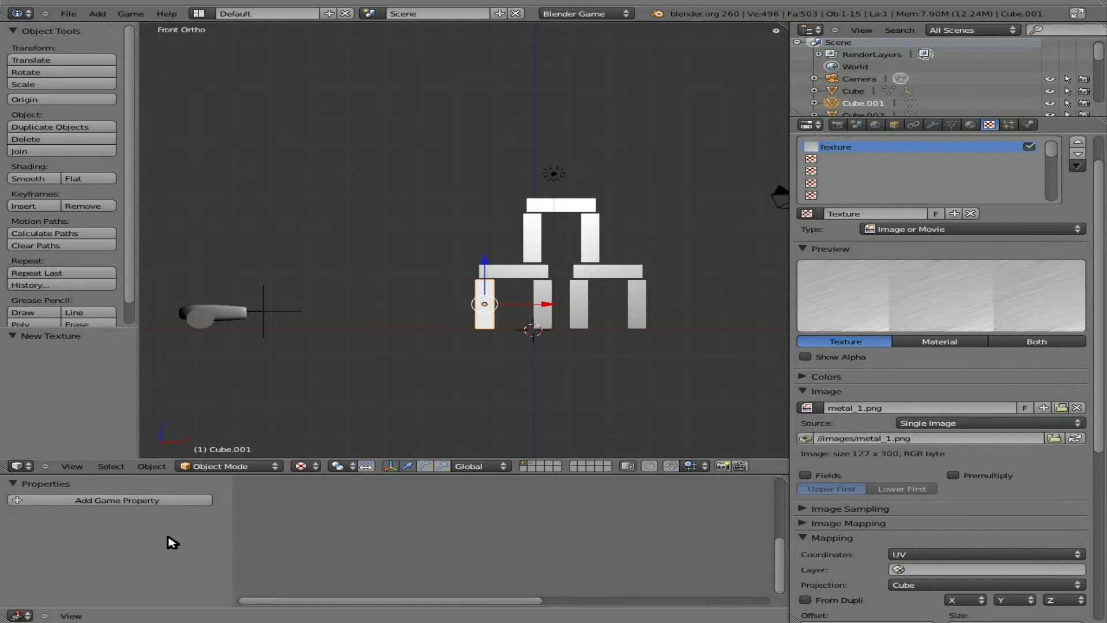
{"action": "left_click", "coordinate": [20, 615]}
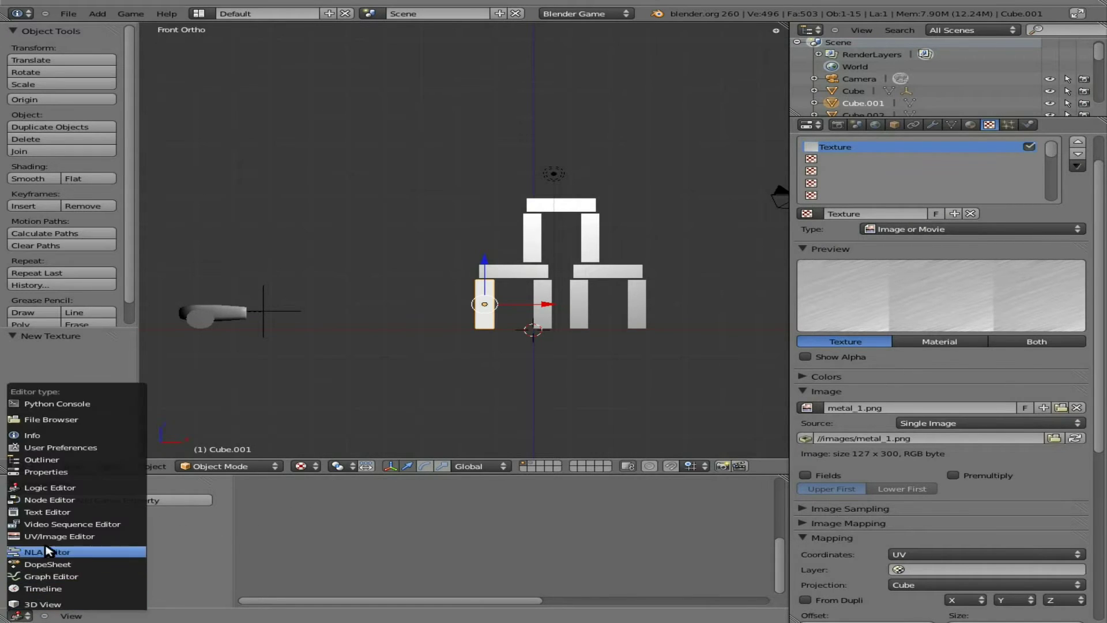
{"action": "left_click", "coordinate": [87, 536]}
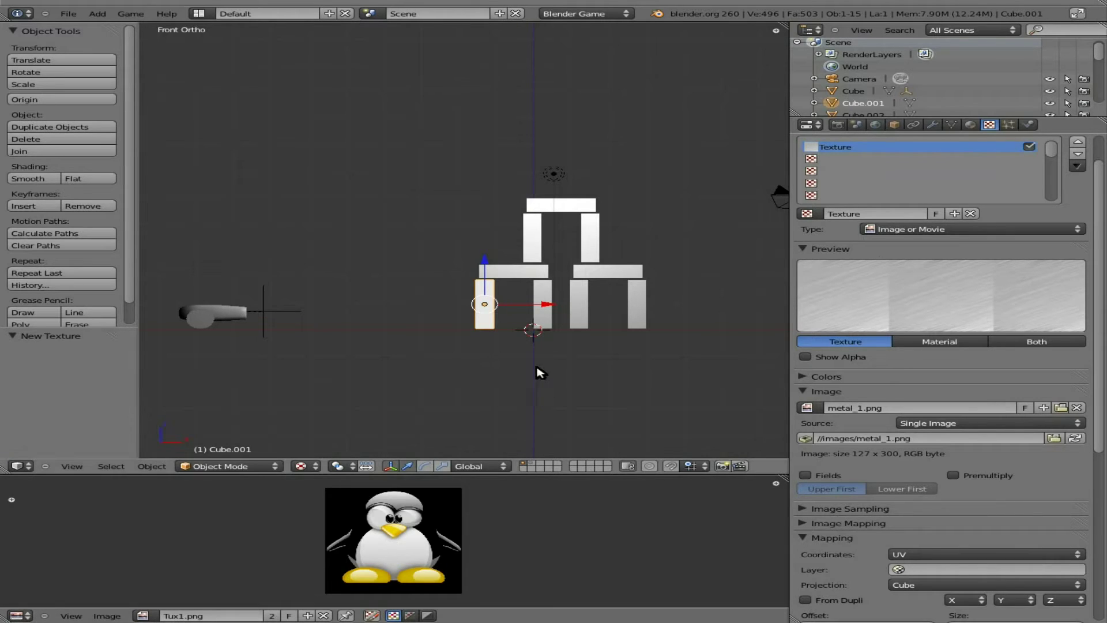
Step: In Edit Mode, try Cube Projection on the lower-left upright block, and replace it with a Project From View unwrap
{"action": "key", "text": "Tab"}
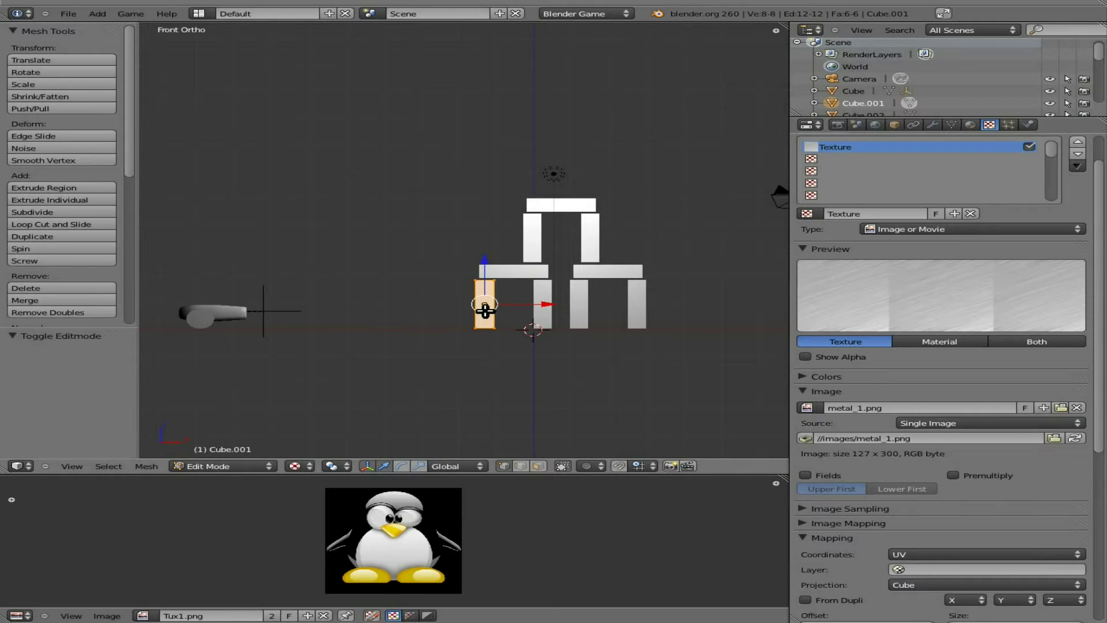
{"action": "key", "text": "u"}
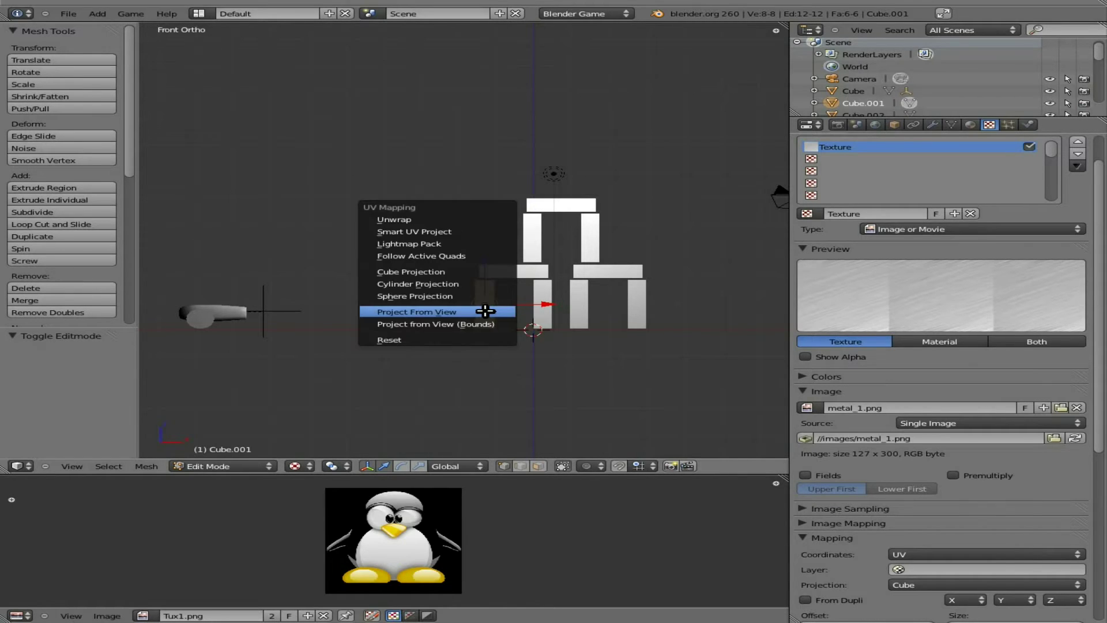
{"action": "left_click", "coordinate": [475, 272]}
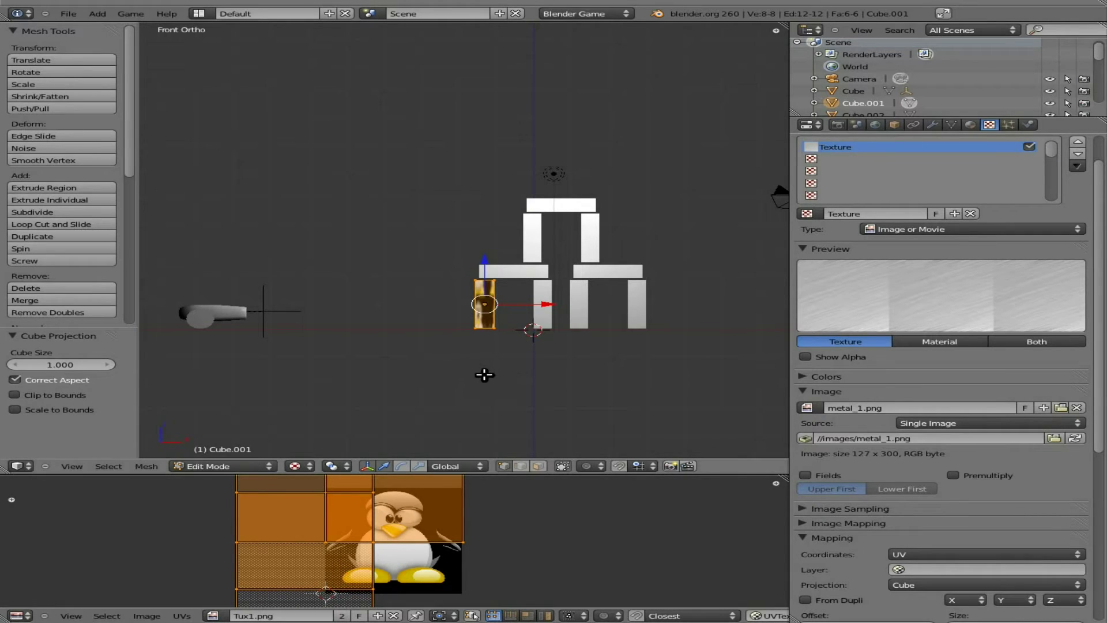
{"action": "key", "text": "u"}
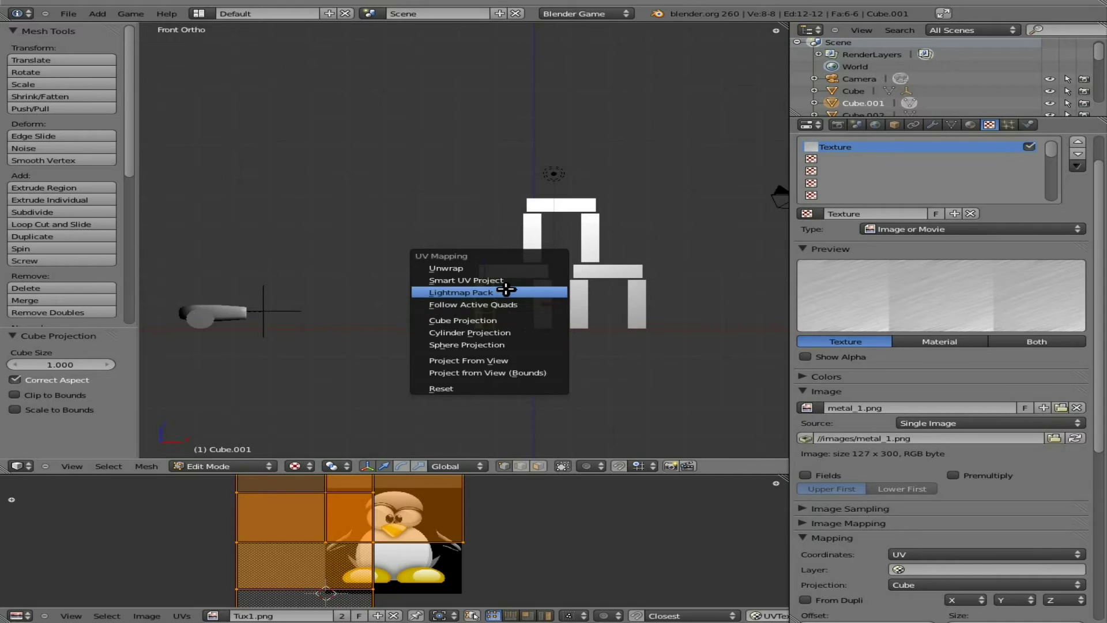
{"action": "left_click", "coordinate": [513, 361]}
Step: Enlarge the block's UV island and move it about -0.057 in X and 0.145 in Y over the penguin image
{"action": "key", "text": "s"}
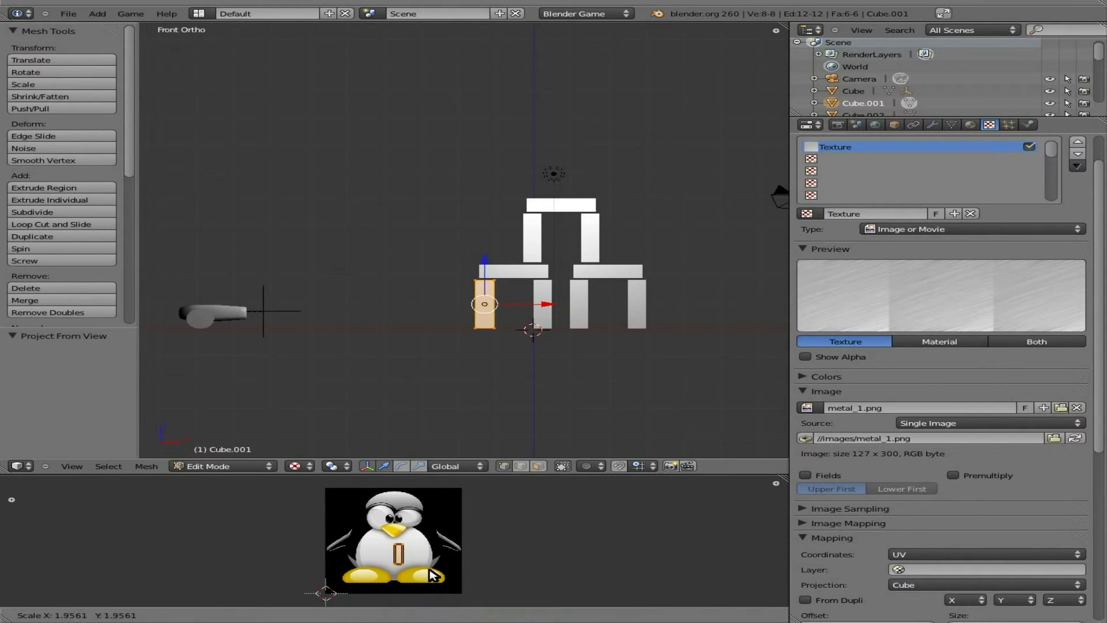
{"action": "left_click", "coordinate": [501, 620]}
{"action": "key", "text": "g"}
{"action": "left_click", "coordinate": [478, 597]}
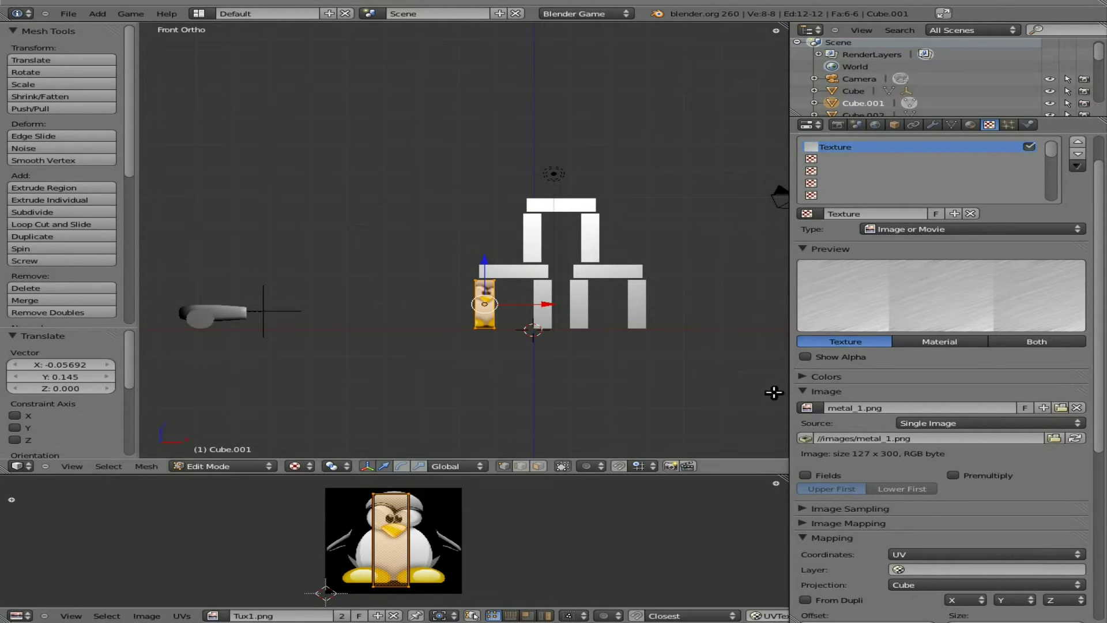
Step: Pack metal_1.png into the file and assign it to the block's unwrapped faces in the UV/Image Editor
{"action": "left_click", "coordinate": [806, 440]}
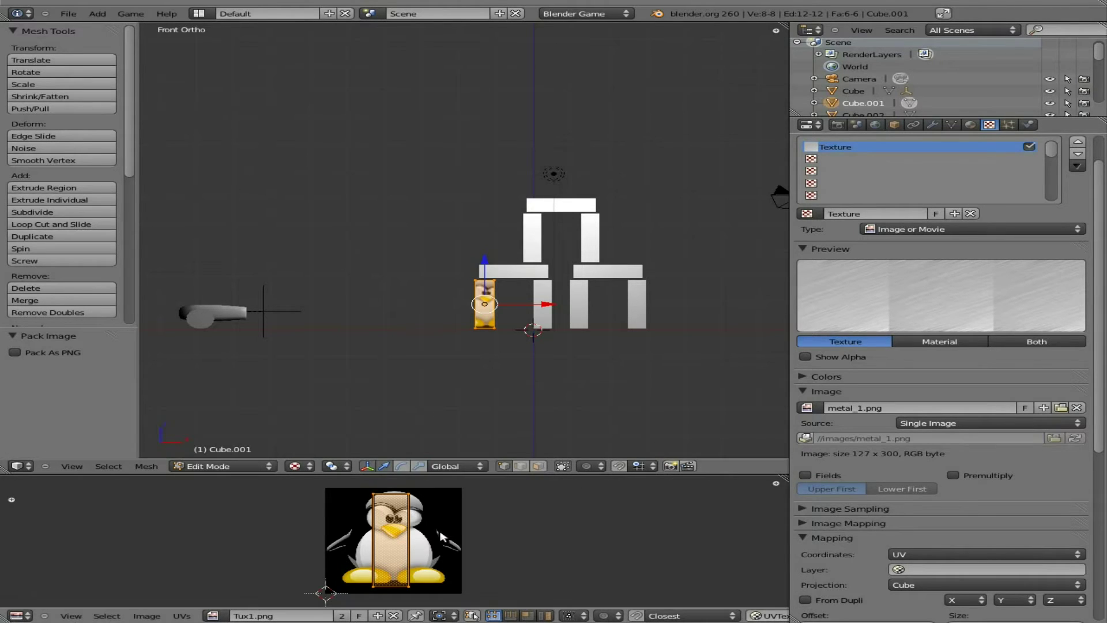
{"action": "left_click", "coordinate": [214, 616]}
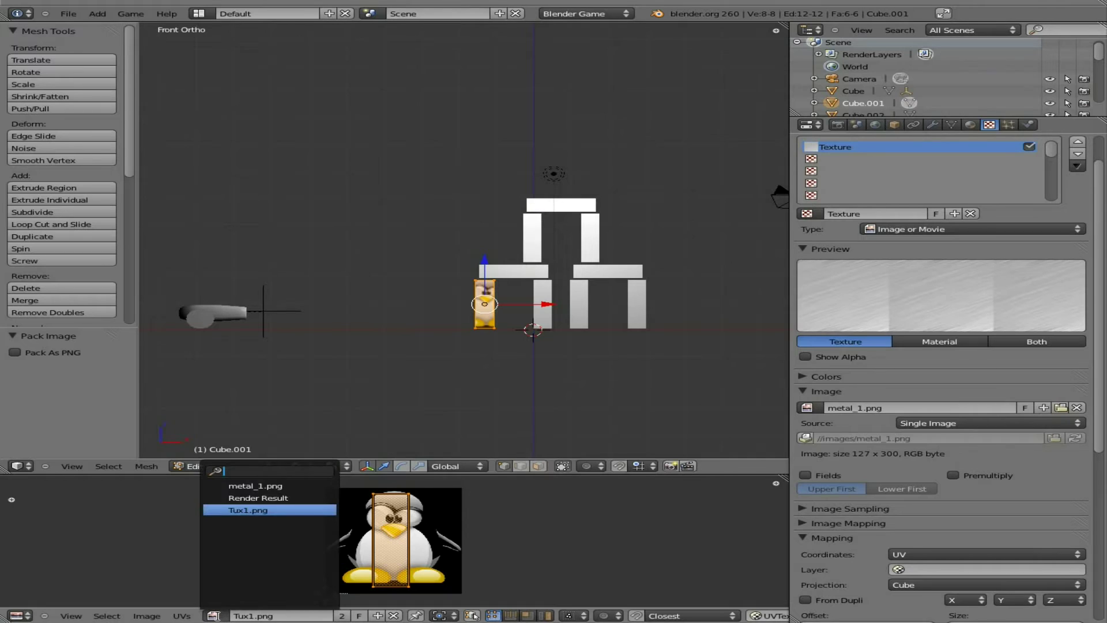
{"action": "left_click", "coordinate": [254, 486]}
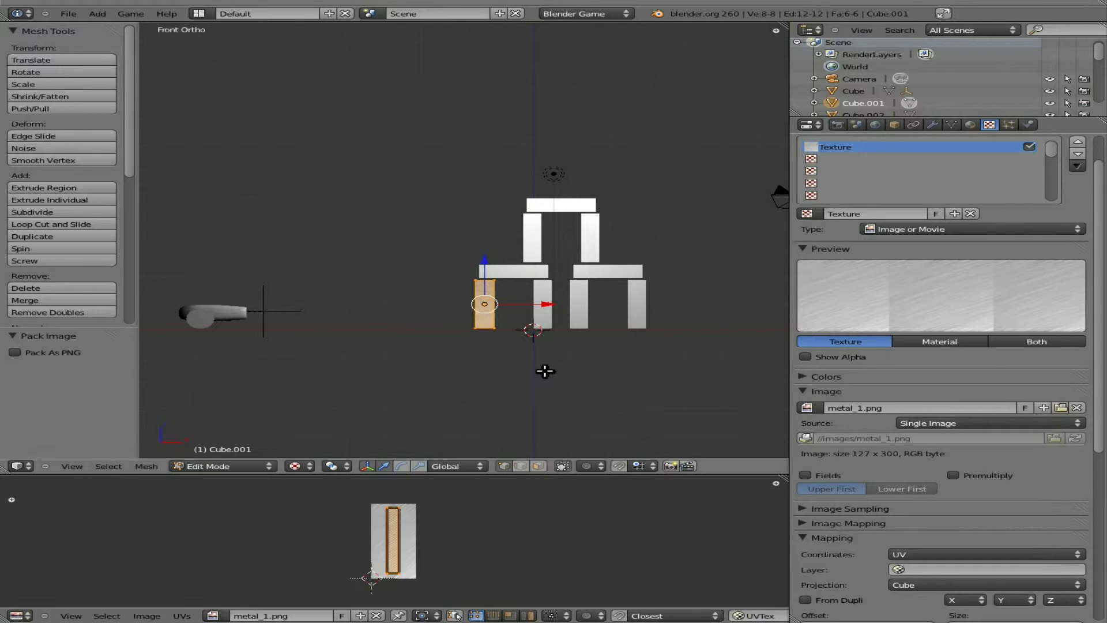
Step: Leave Edit Mode and test-run the game to check the metal texture on the lower-left block
{"action": "key", "text": "Tab"}
{"action": "key", "text": "p"}
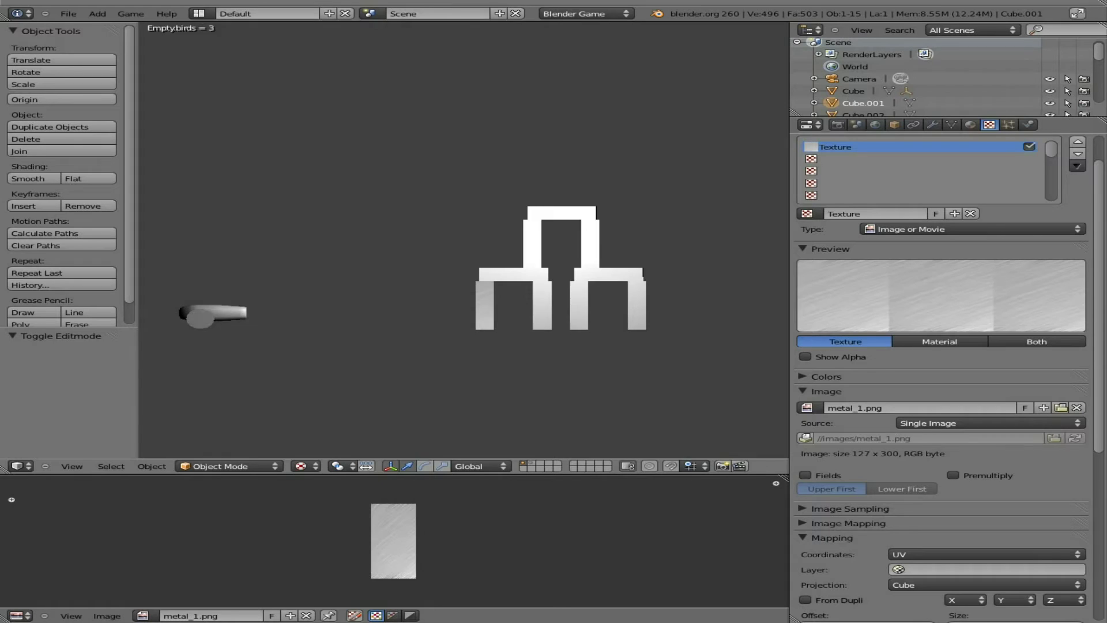
{"action": "key", "text": "Escape"}
{"action": "right_click", "coordinate": [545, 266]}
{"action": "right_click", "coordinate": [540, 243], "text": "shift"}
{"action": "right_click", "coordinate": [562, 206], "text": "shift"}
{"action": "right_click", "coordinate": [592, 239], "text": "shift"}
{"action": "right_click", "coordinate": [553, 173], "text": "shift"}
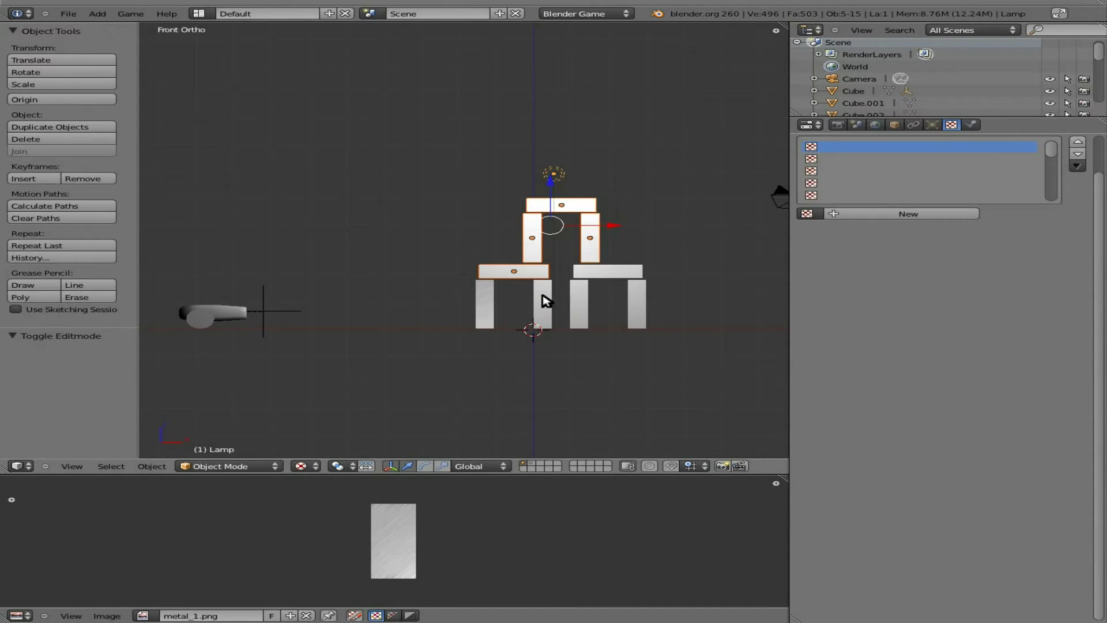
{"action": "right_click", "coordinate": [547, 300]}
Step: Delete all the tower's untextured blocks, keeping only the metal-textured lower-left upright
{"action": "right_click", "coordinate": [529, 258]}
{"action": "right_click", "coordinate": [530, 208], "text": "shift"}
{"action": "right_click", "coordinate": [530, 276], "text": "shift"}
{"action": "right_click", "coordinate": [540, 294], "text": "shift"}
{"action": "right_click", "coordinate": [578, 272], "text": "shift"}
{"action": "right_click", "coordinate": [583, 248], "text": "shift"}
{"action": "right_click", "coordinate": [580, 299], "text": "shift"}
{"action": "right_click", "coordinate": [637, 298], "text": "shift"}
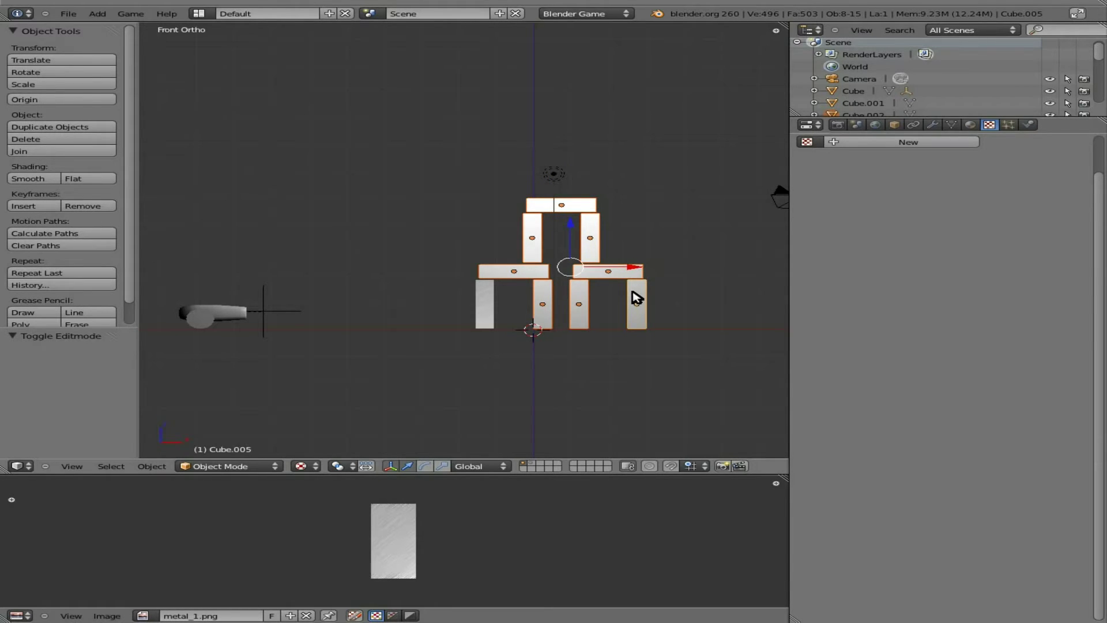
{"action": "key", "text": "x"}
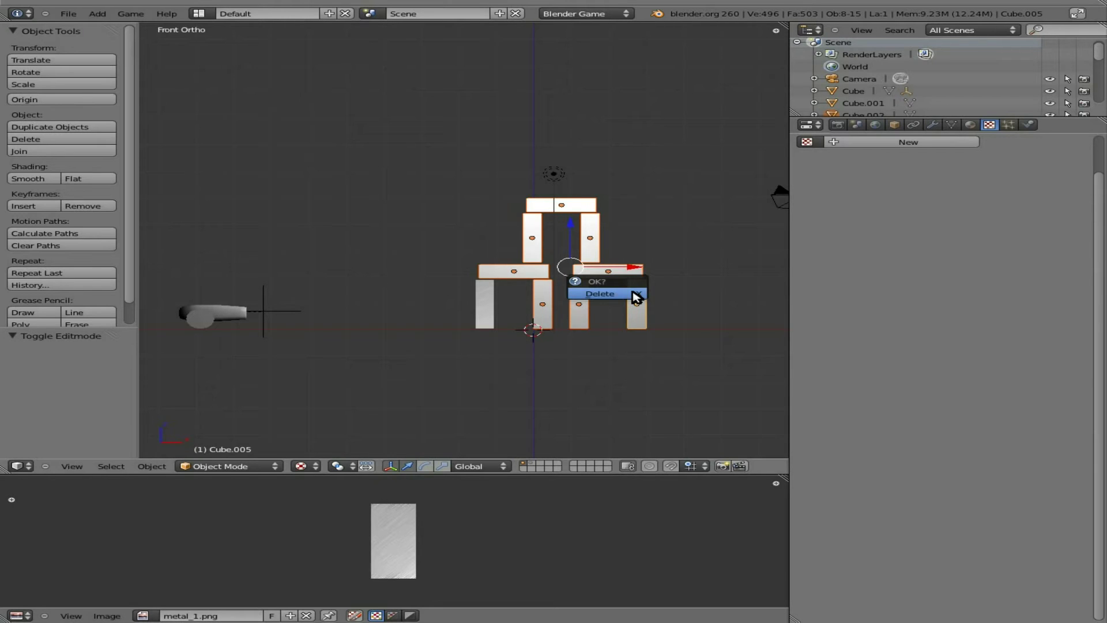
{"action": "left_click", "coordinate": [635, 296]}
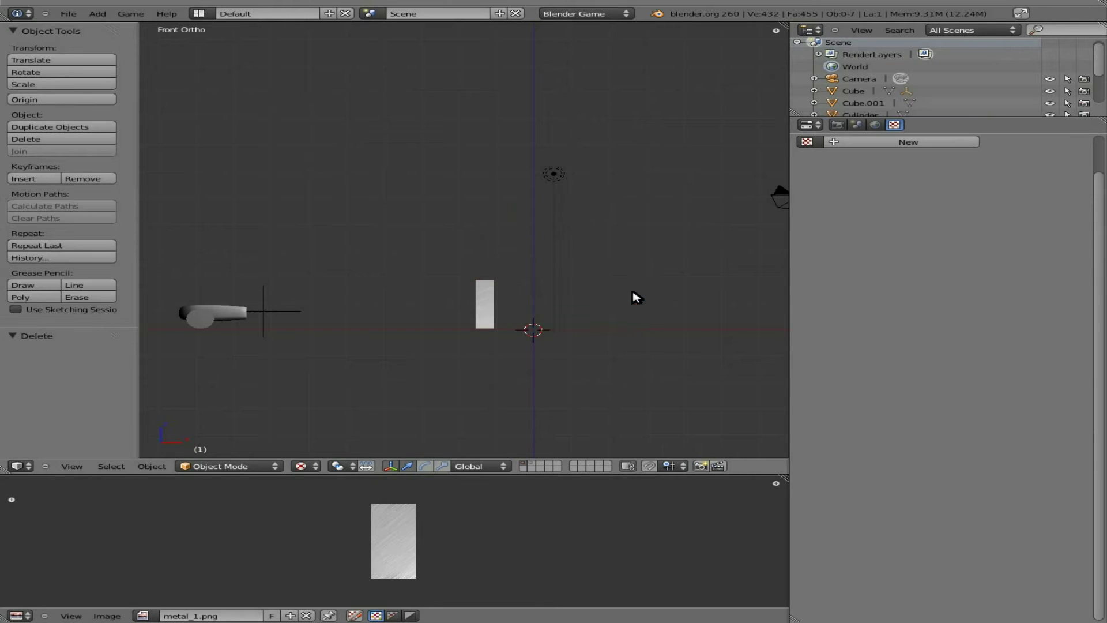
Step: Duplicate the textured upright block and place the copy 1.2 units away along the X axis
{"action": "right_click", "coordinate": [493, 302]}
{"action": "key", "text": "shift+d"}
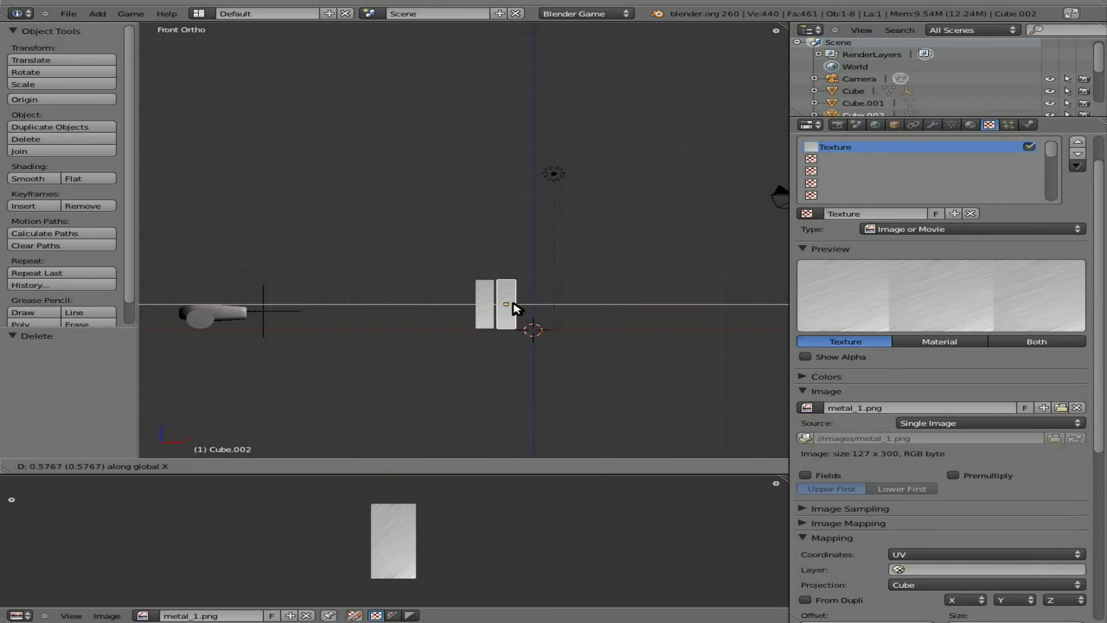
{"action": "left_click", "coordinate": [536, 305]}
Step: Duplicate the second upright, rotate the copy 90 degrees, and lay it as a beam across the tops of both uprights
{"action": "key", "text": "shift+d"}
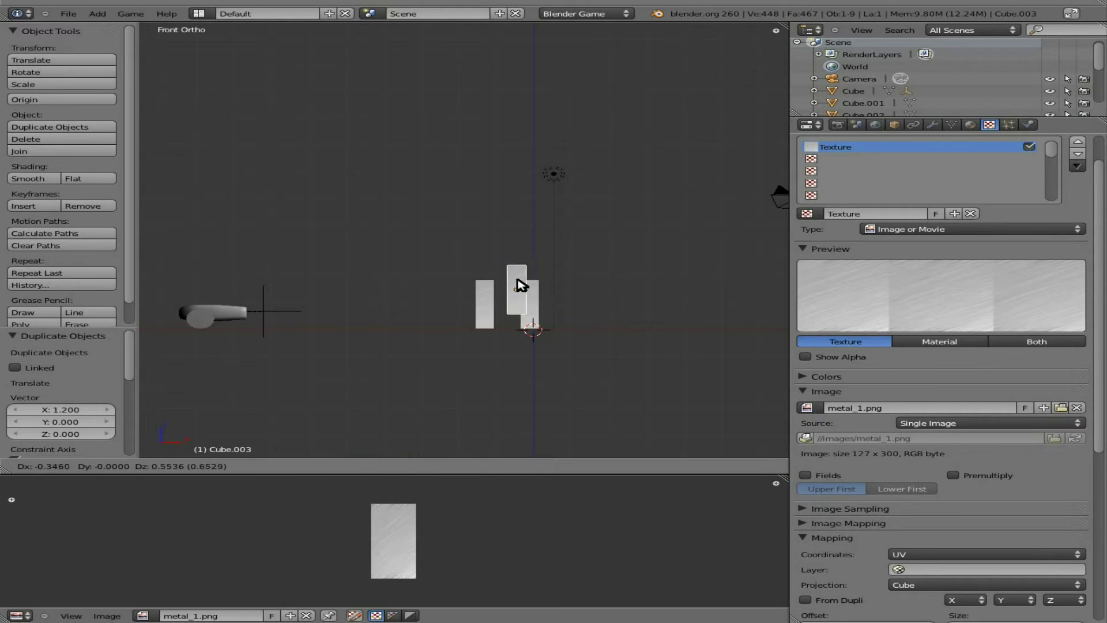
{"action": "left_click", "coordinate": [513, 264]}
{"action": "type", "text": "r"}
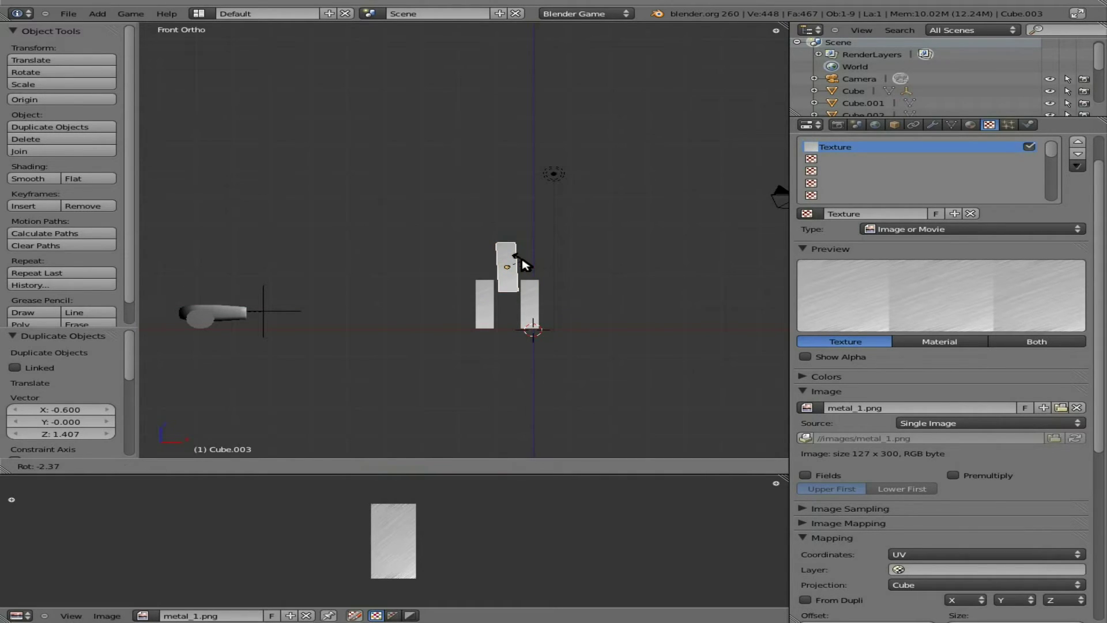
{"action": "type", "text": "90"}
{"action": "key", "text": "Return"}
{"action": "key", "text": "g"}
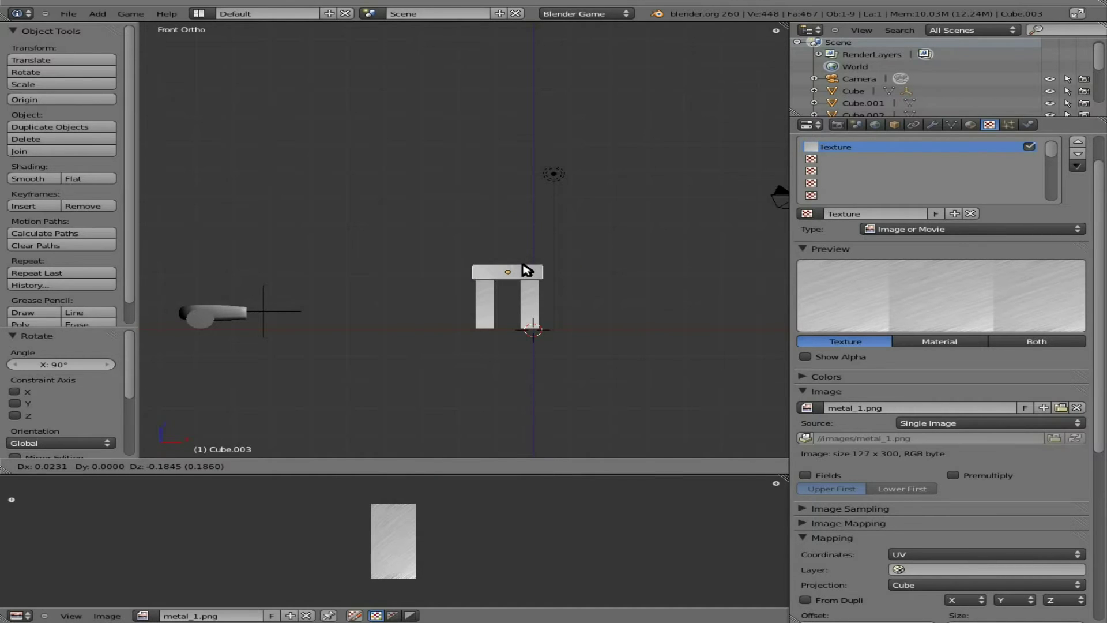
{"action": "left_click", "coordinate": [525, 269]}
Step: Duplicate the three-block arch beside itself, and duplicate it again on top, offset -1.038 in X and 2.422 in Z
{"action": "right_click", "coordinate": [495, 289], "text": "shift"}
{"action": "right_click", "coordinate": [520, 293], "text": "shift"}
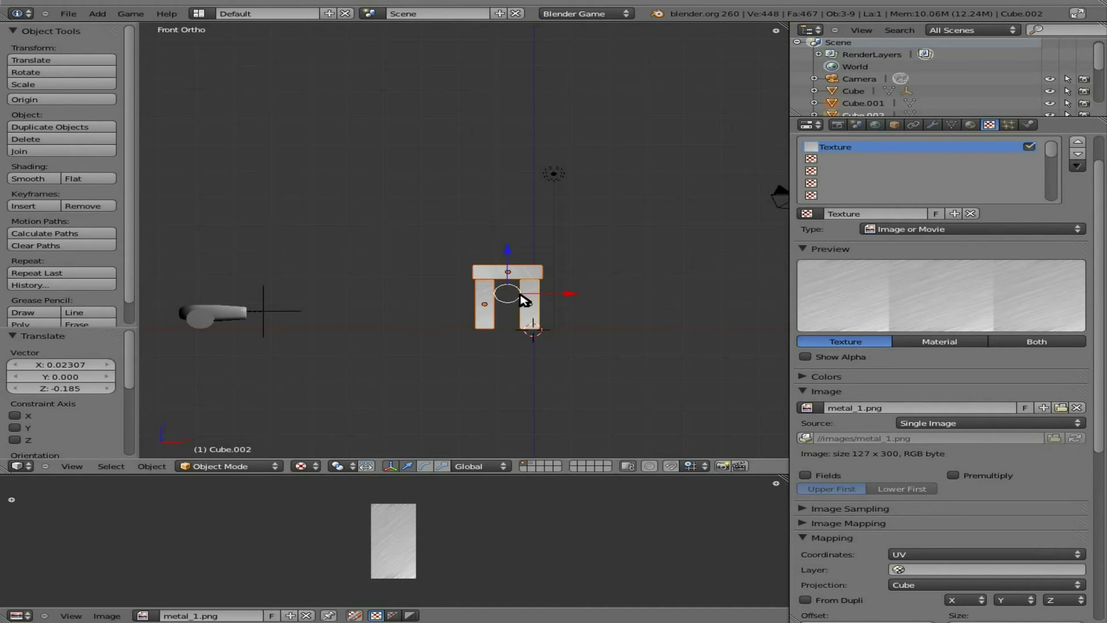
{"action": "key", "text": "shift+d"}
{"action": "left_click", "coordinate": [604, 301]}
{"action": "key", "text": "shift+d"}
{"action": "left_click", "coordinate": [565, 236]}
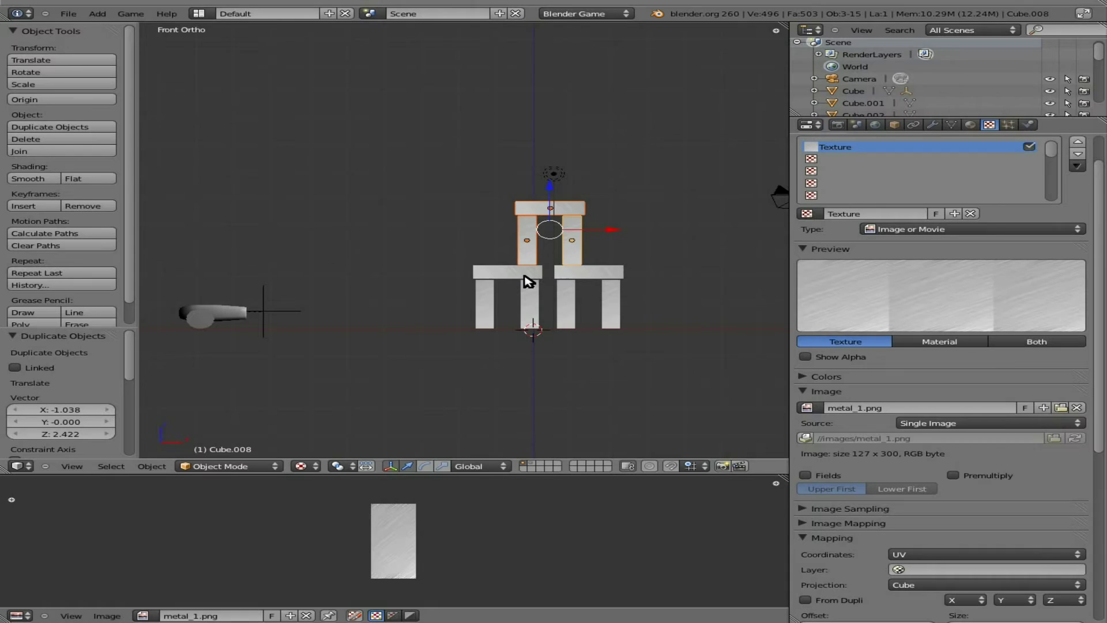
Step: Test-run the game, raising the cannon and launching penguins at the rebuilt metal tower
{"action": "key", "text": "p"}
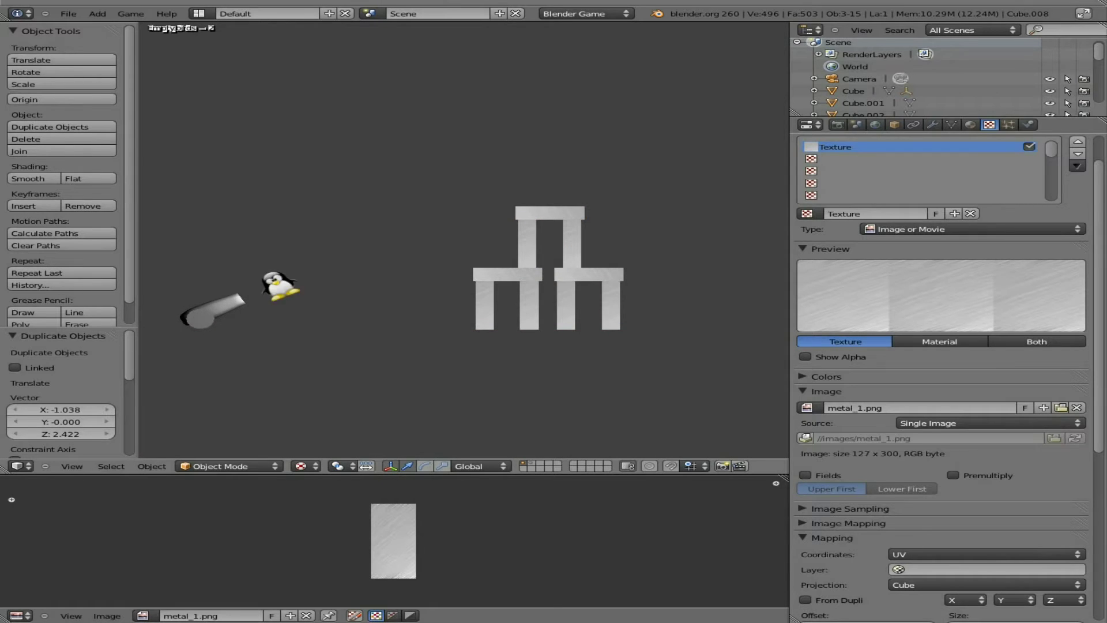
{"action": "key", "text": "space"}
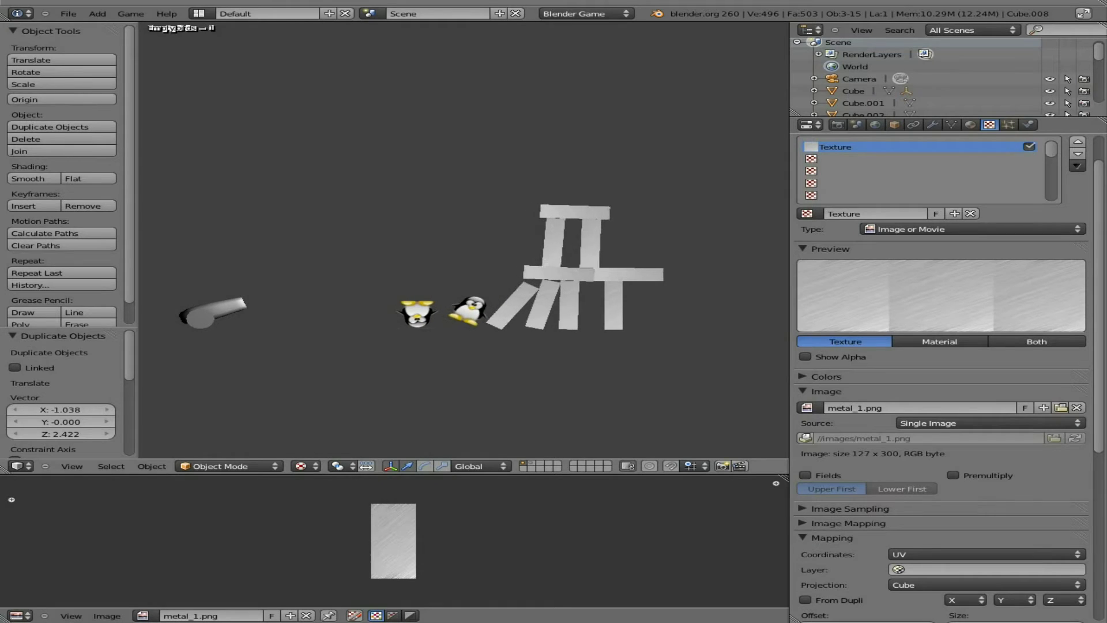
{"action": "key", "text": "Up"}
{"action": "key", "text": "space"}
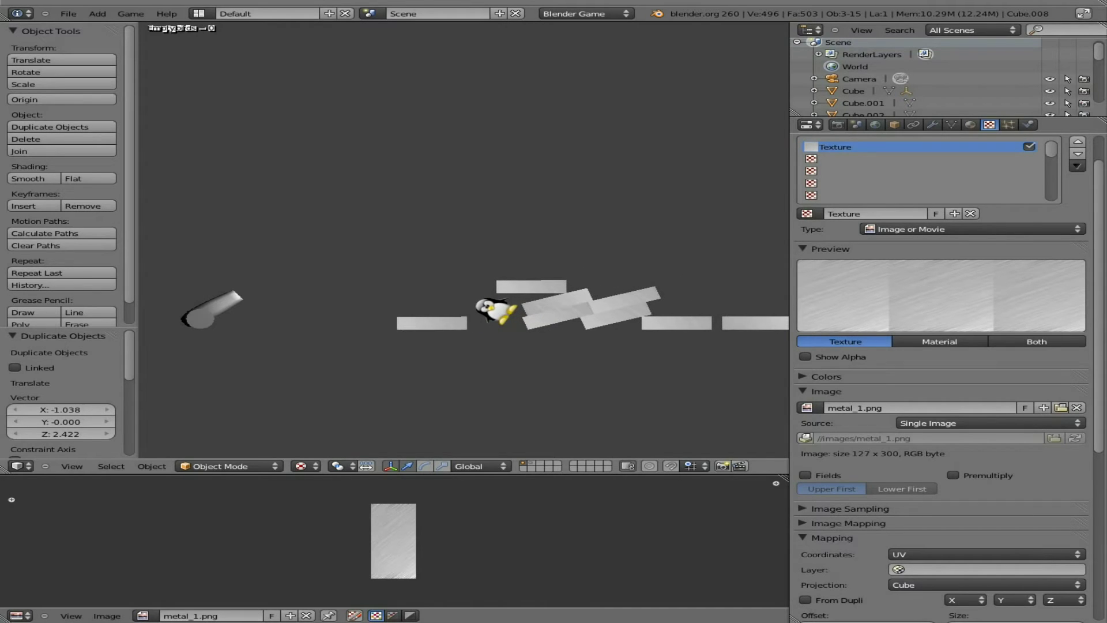
{"action": "key", "text": "Escape"}
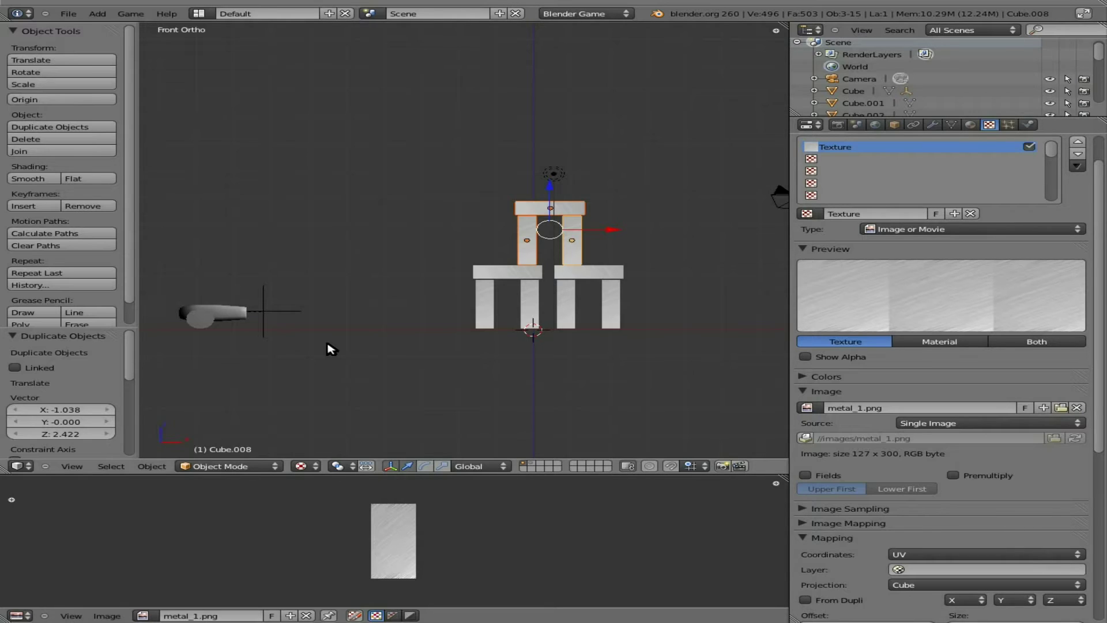
Step: Select the ground plane and give it a new material with Shadeless enabled
{"action": "key", "text": "KP_7"}
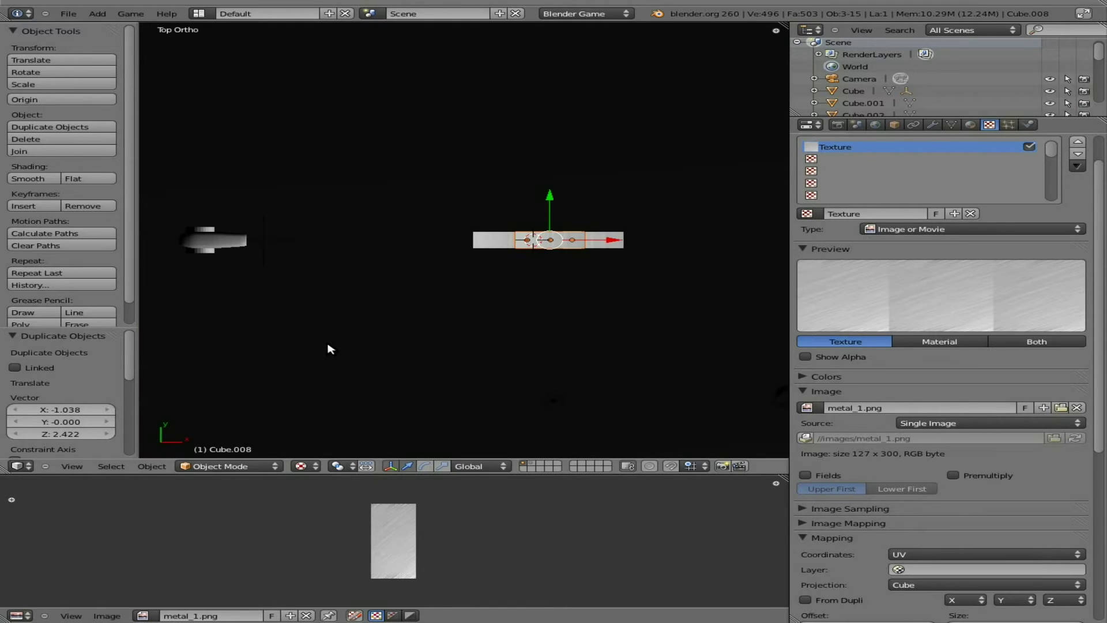
{"action": "scroll", "coordinate": [330, 349], "scroll_direction": "down", "scroll_amount": 8}
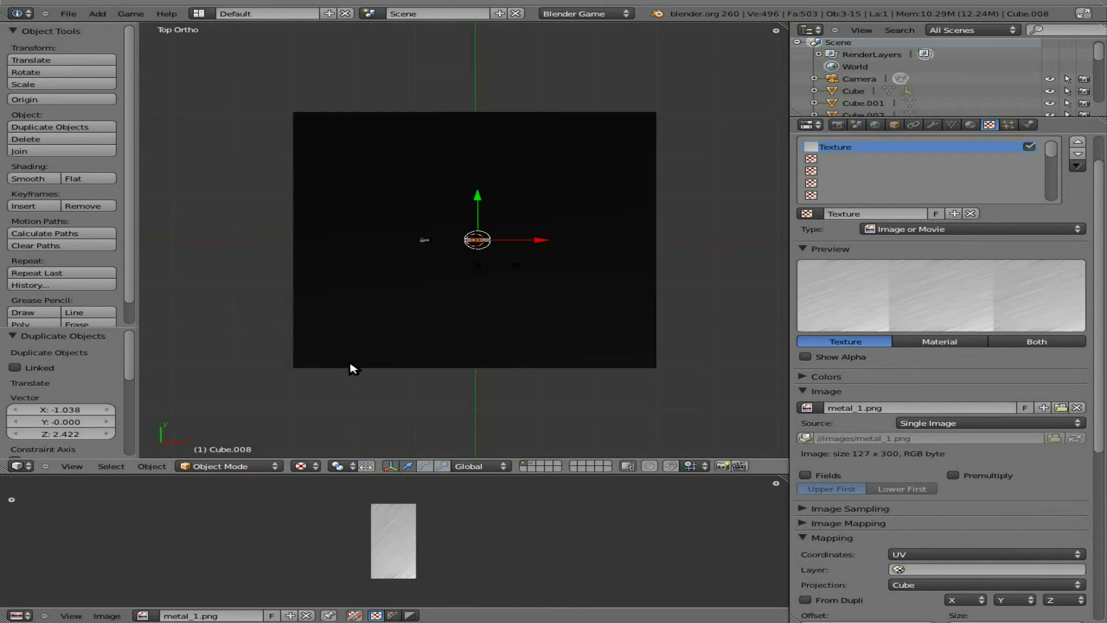
{"action": "right_click", "coordinate": [353, 368]}
{"action": "left_click", "coordinate": [867, 144]}
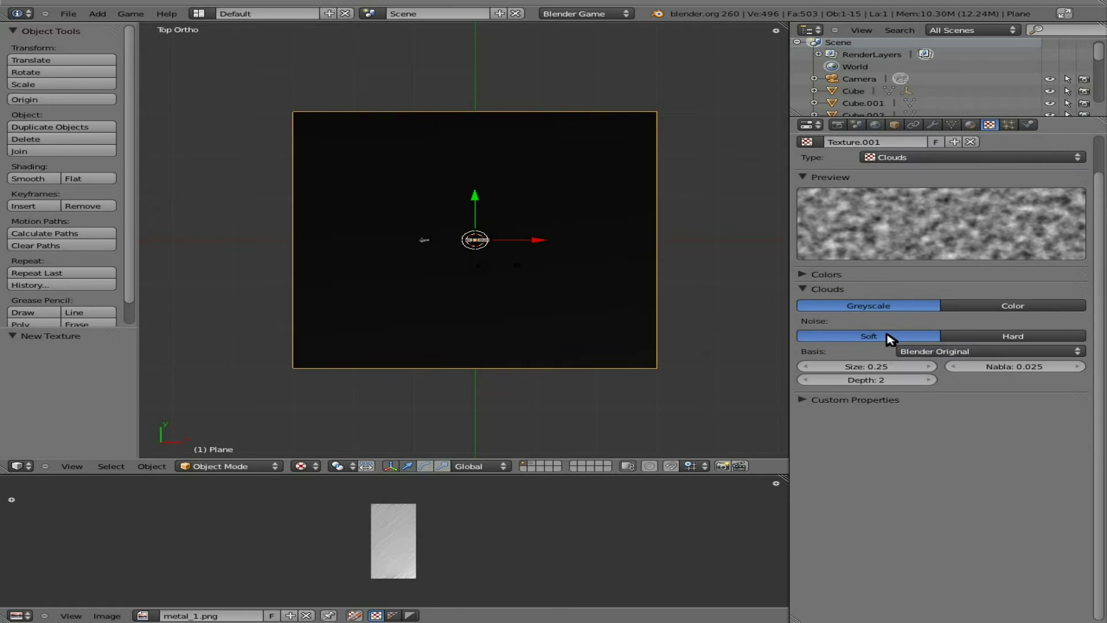
{"action": "left_click", "coordinate": [971, 124]}
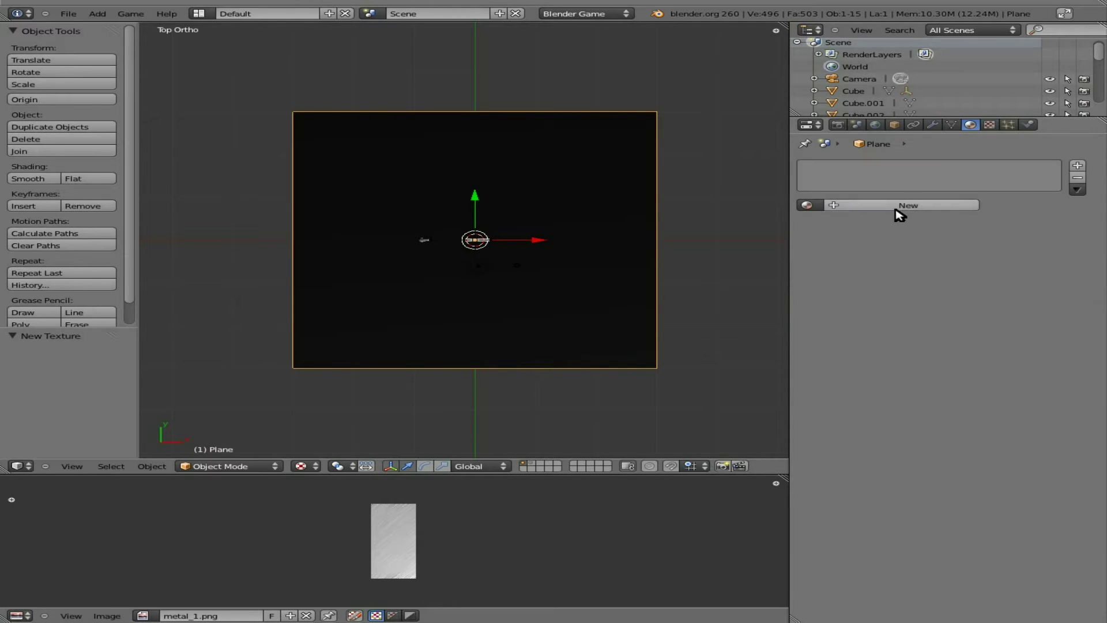
{"action": "left_click", "coordinate": [899, 211]}
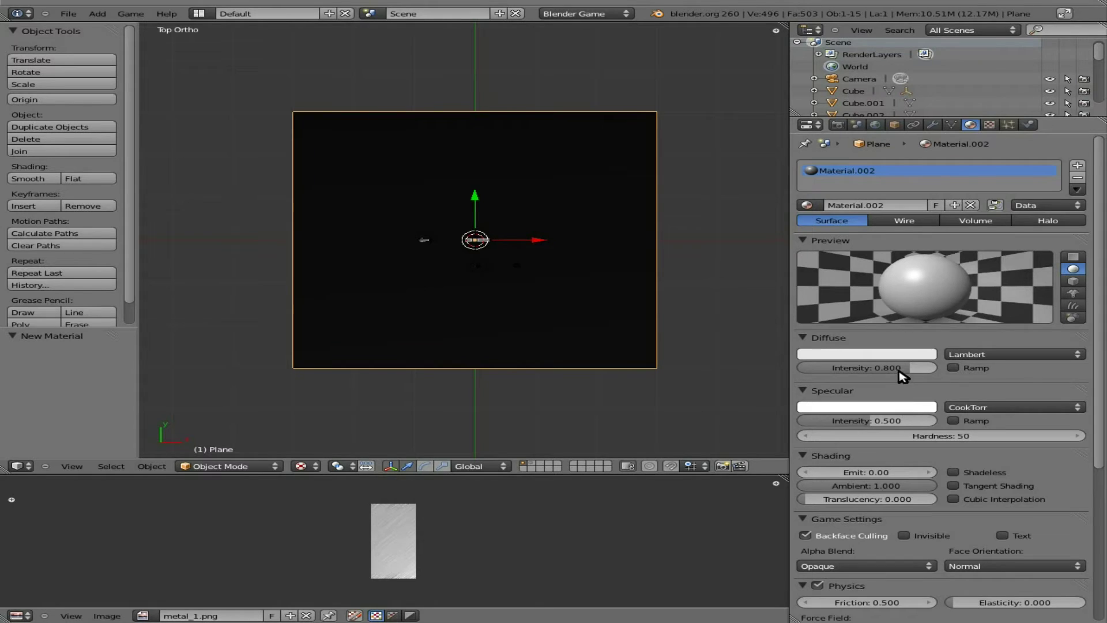
{"action": "left_click", "coordinate": [954, 474]}
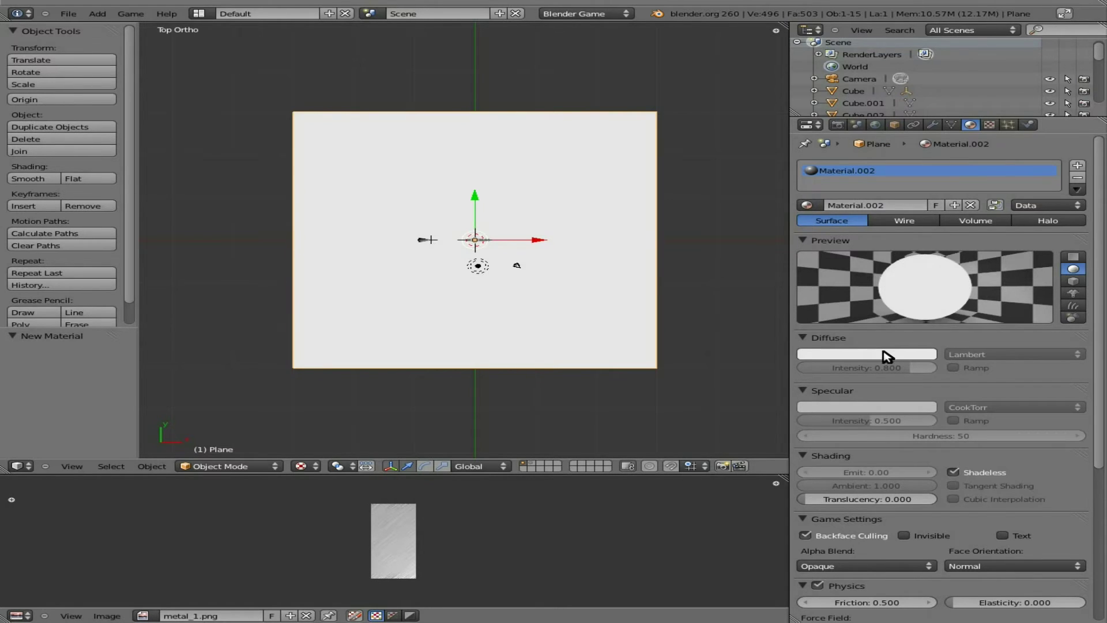
Step: Set the ground material's diffuse color to dark green
{"action": "left_click", "coordinate": [882, 353]}
{"action": "left_click_drag", "start_coordinate": [868, 232], "coordinate": [815, 206]}
{"action": "left_click_drag", "start_coordinate": [951, 229], "coordinate": [949, 247]}
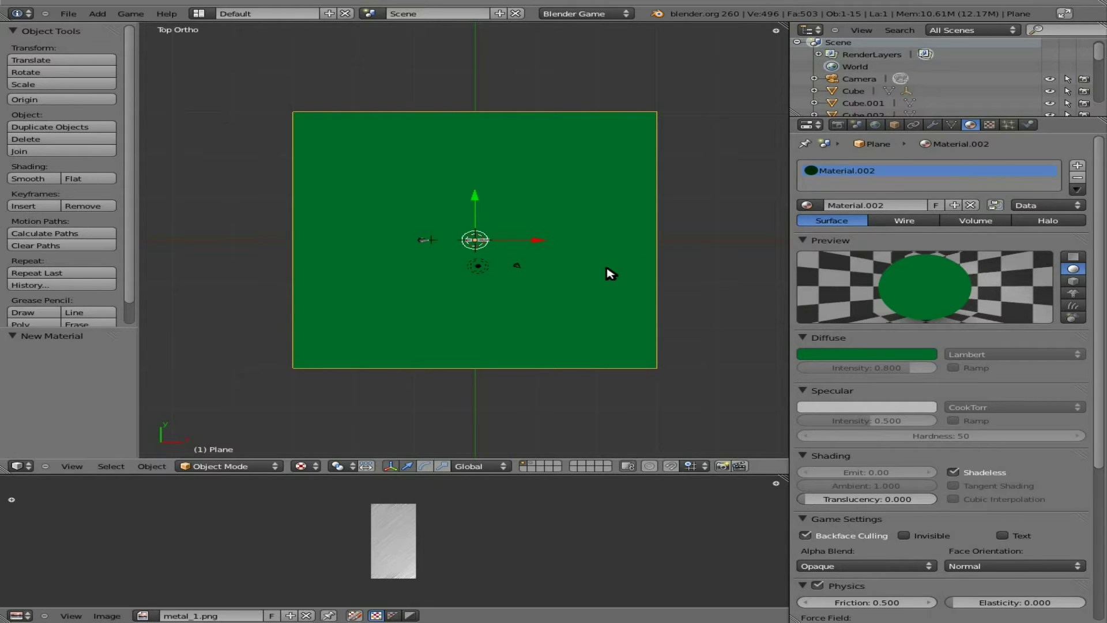
Step: In Edit Mode, extrude the ground plane -23.138 units in Z, and return to Object Mode
{"action": "key", "text": "KP_1"}
{"action": "key", "text": "Tab"}
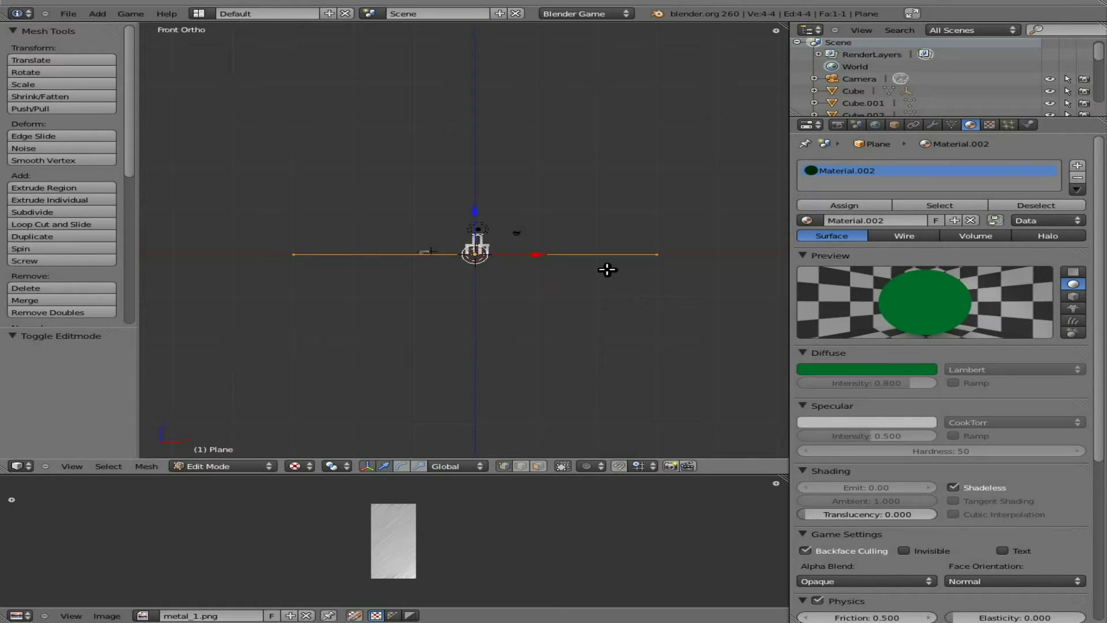
{"action": "key", "text": "e"}
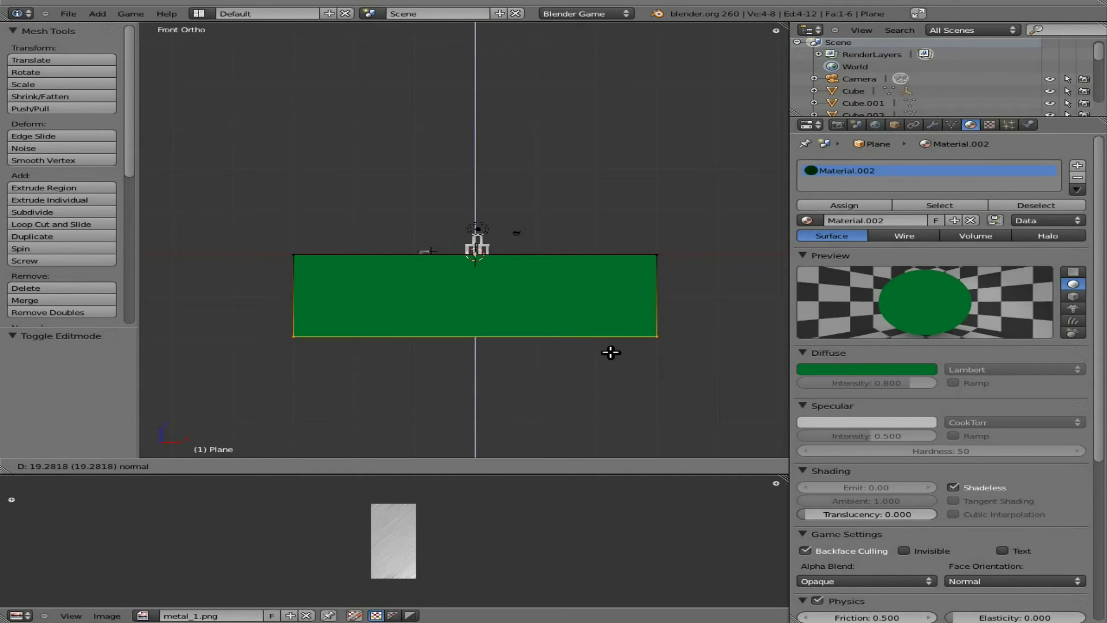
{"action": "left_click", "coordinate": [608, 369]}
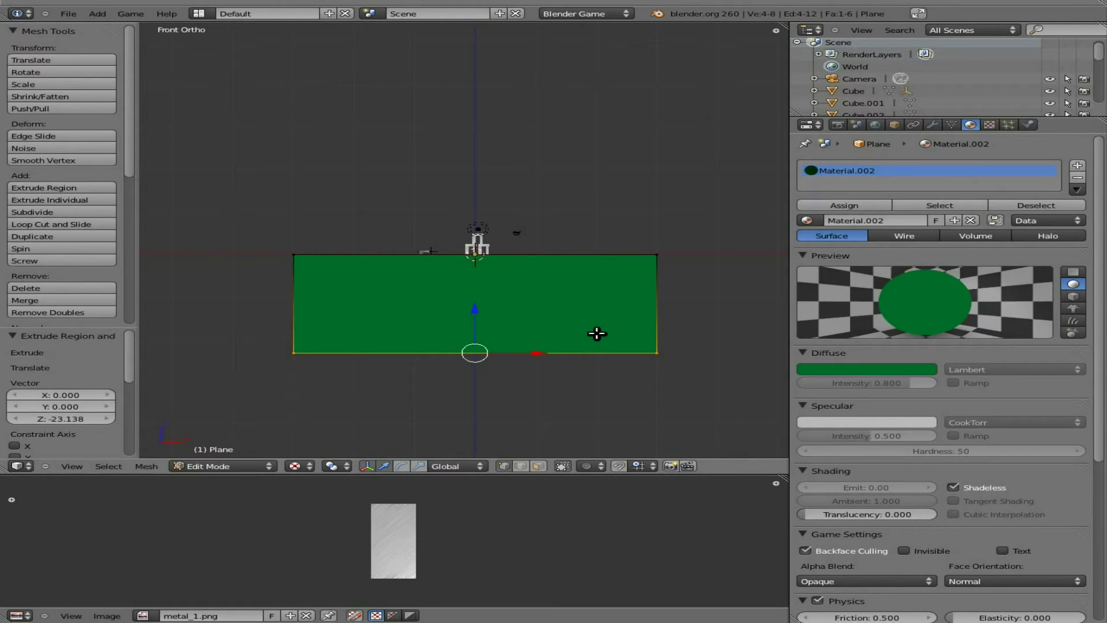
{"action": "scroll", "coordinate": [553, 301], "scroll_direction": "up", "scroll_amount": 4}
{"action": "scroll", "coordinate": [592, 288], "scroll_direction": "up", "scroll_amount": 5}
{"action": "key", "text": "Tab"}
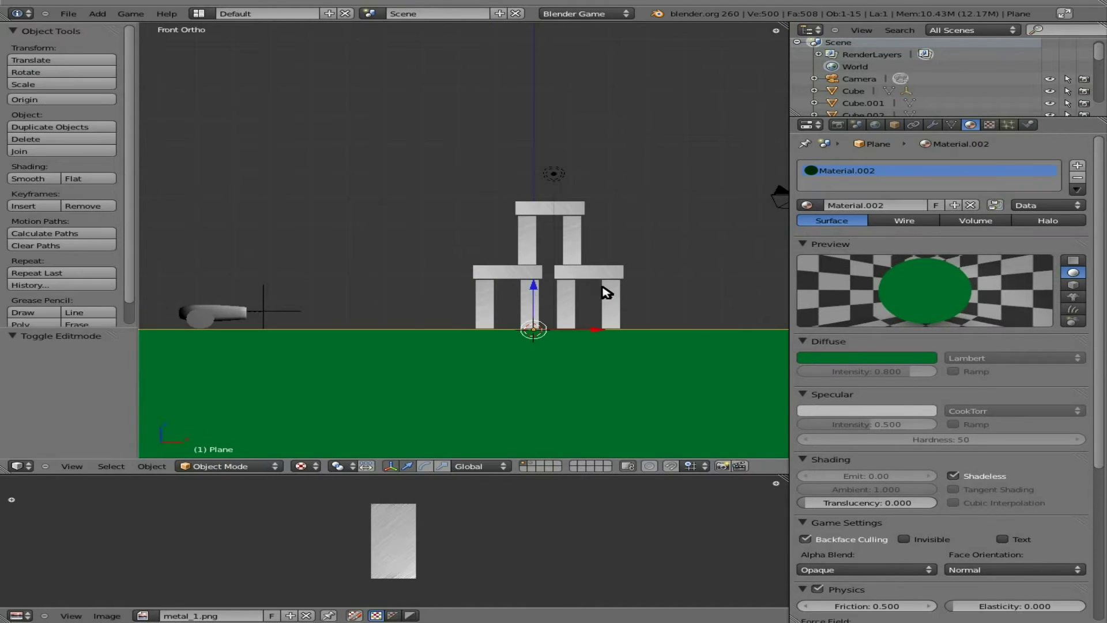
Step: Test-run the game with the thick green ground and raise the cannon
{"action": "key", "text": "p"}
{"action": "key", "text": "Up"}
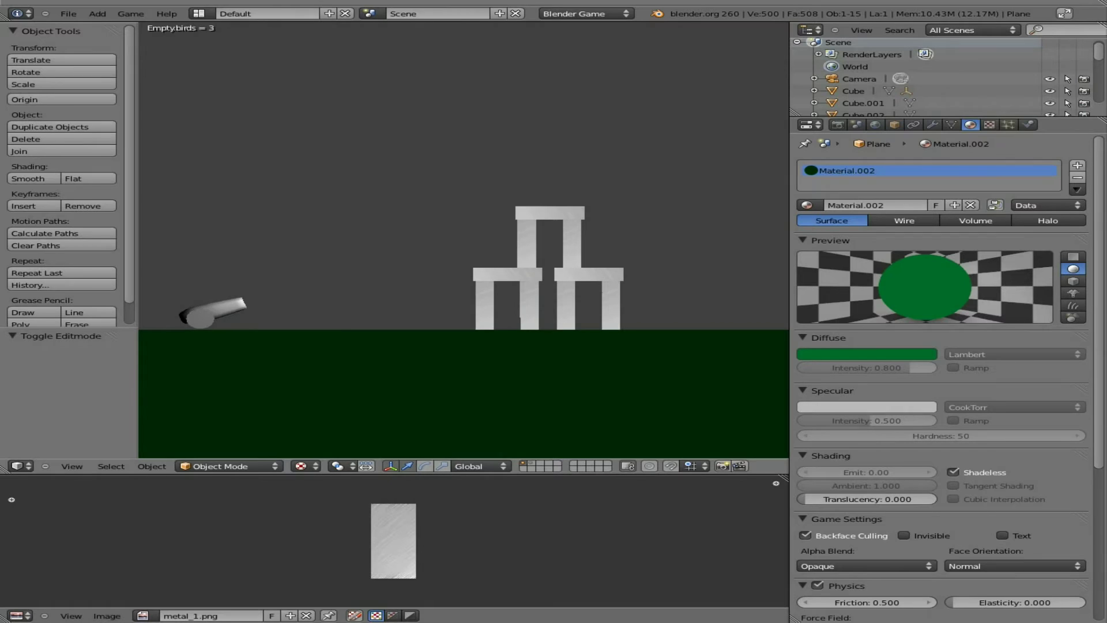
{"action": "key", "text": "Escape"}
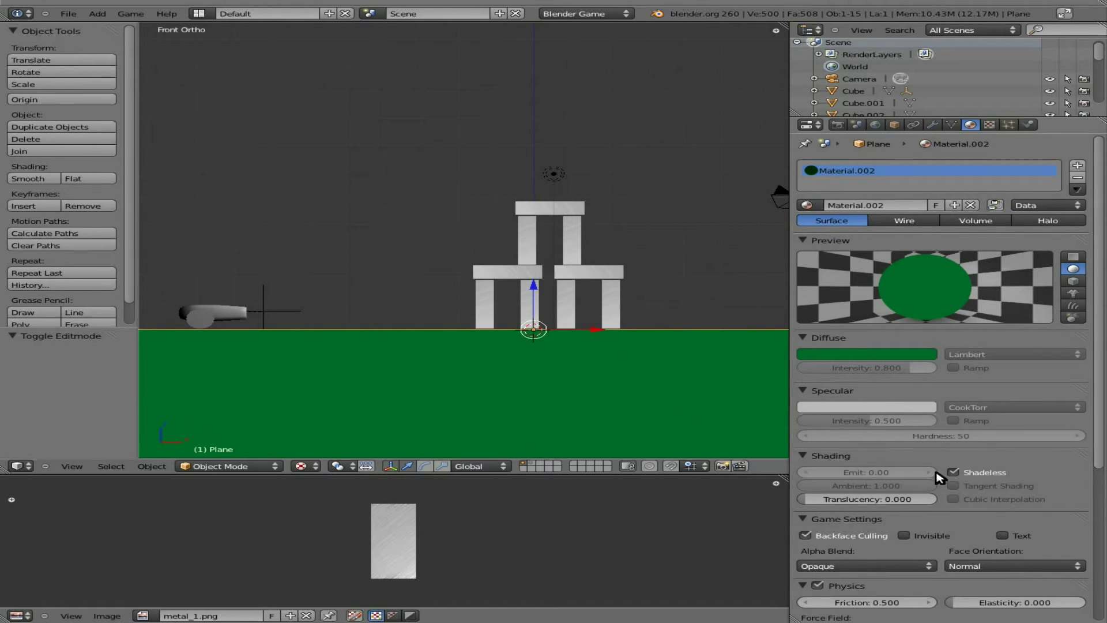
Step: In wireframe Edit Mode, select the ground's front vertices from above and move them 23.28 units along Y
{"action": "key", "text": "KP_7"}
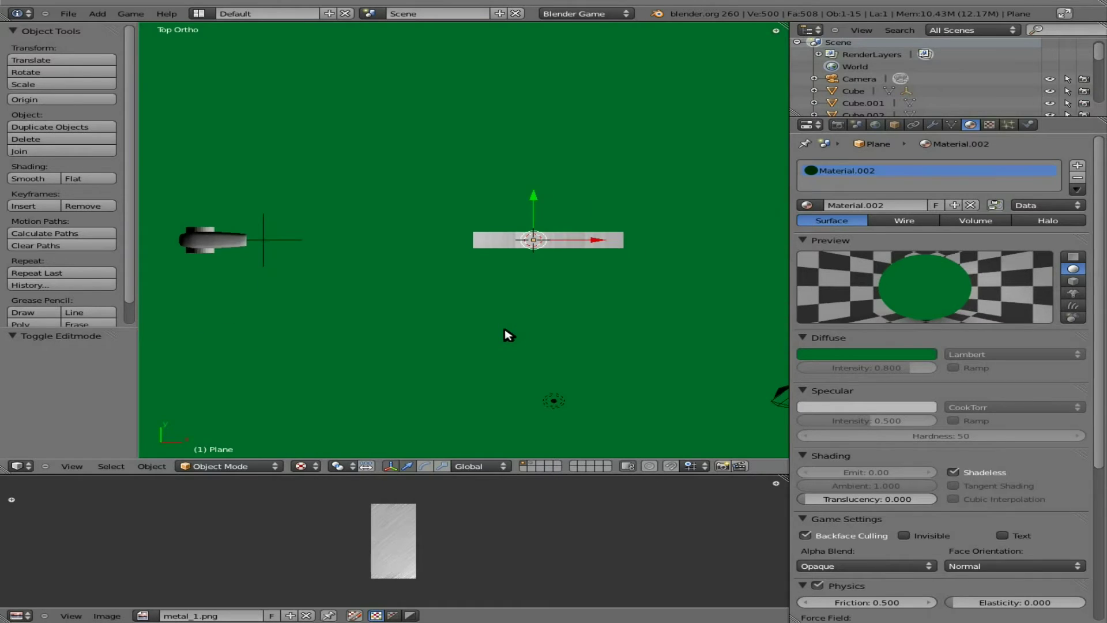
{"action": "key", "text": "Tab"}
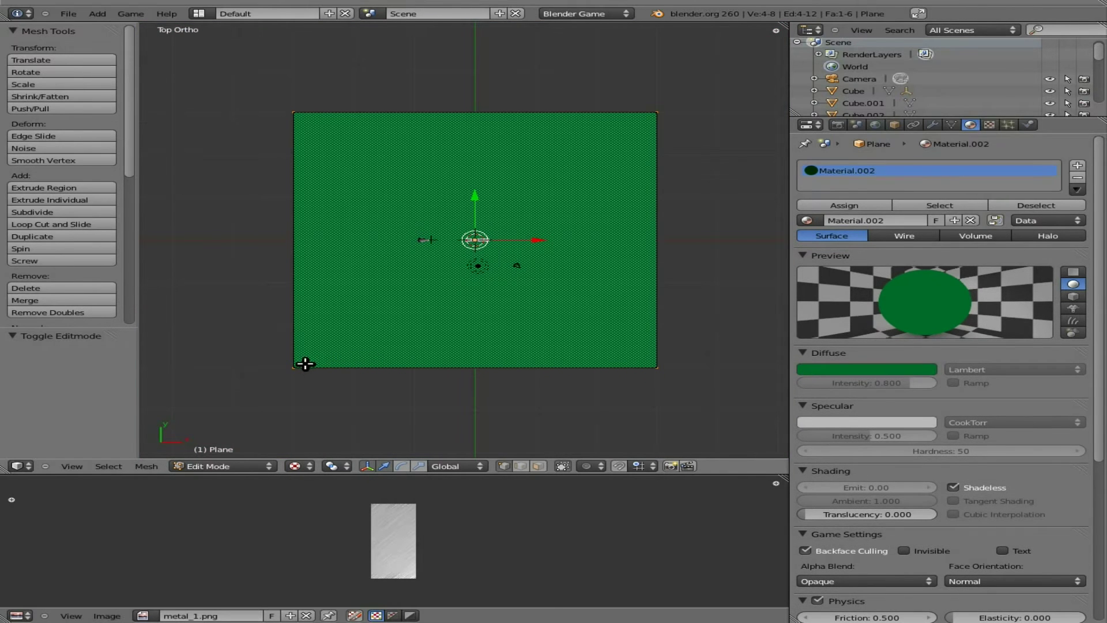
{"action": "key", "text": "a"}
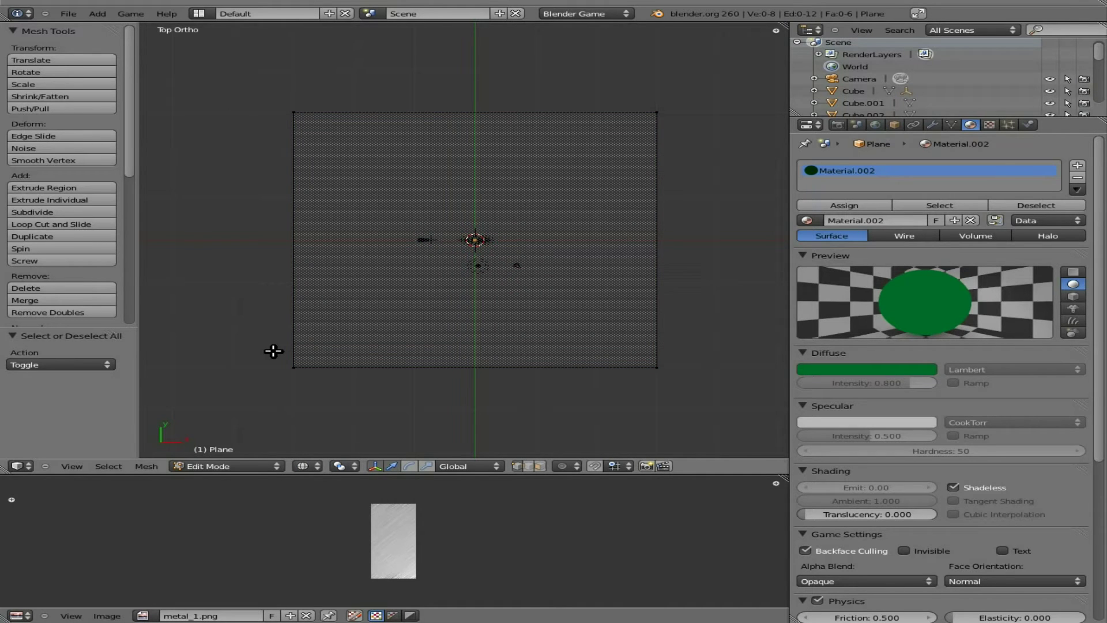
{"action": "key", "text": "a"}
{"action": "key", "text": "a"}
{"action": "key", "text": "b"}
{"action": "left_click_drag", "start_coordinate": [272, 350], "coordinate": [754, 408]}
{"action": "key", "text": "g"}
{"action": "key", "text": "y"}
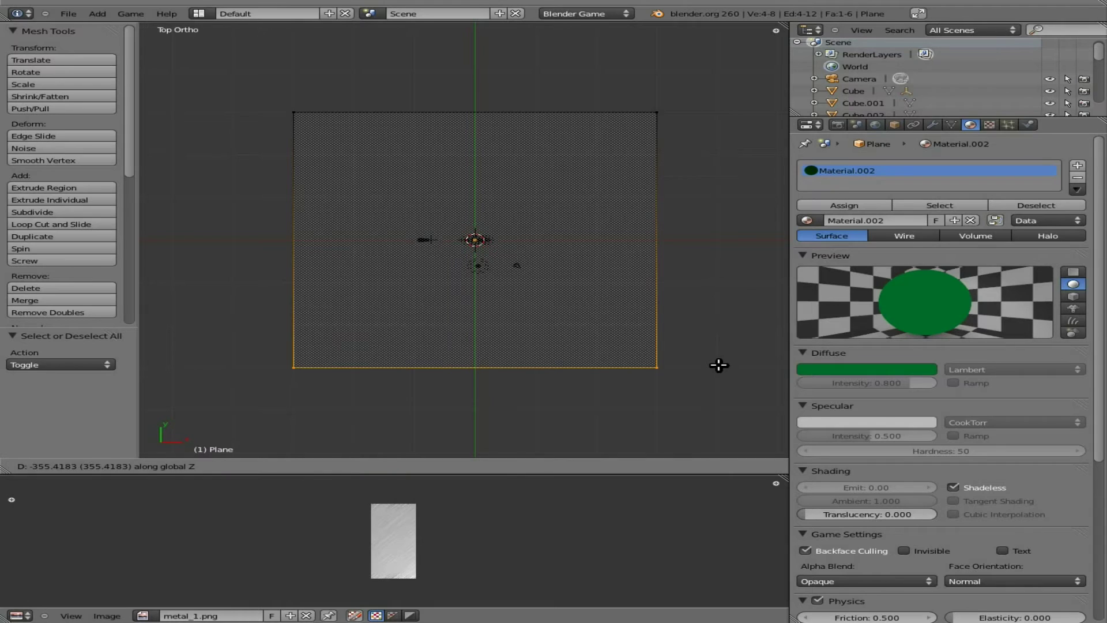
{"action": "left_click", "coordinate": [702, 304]}
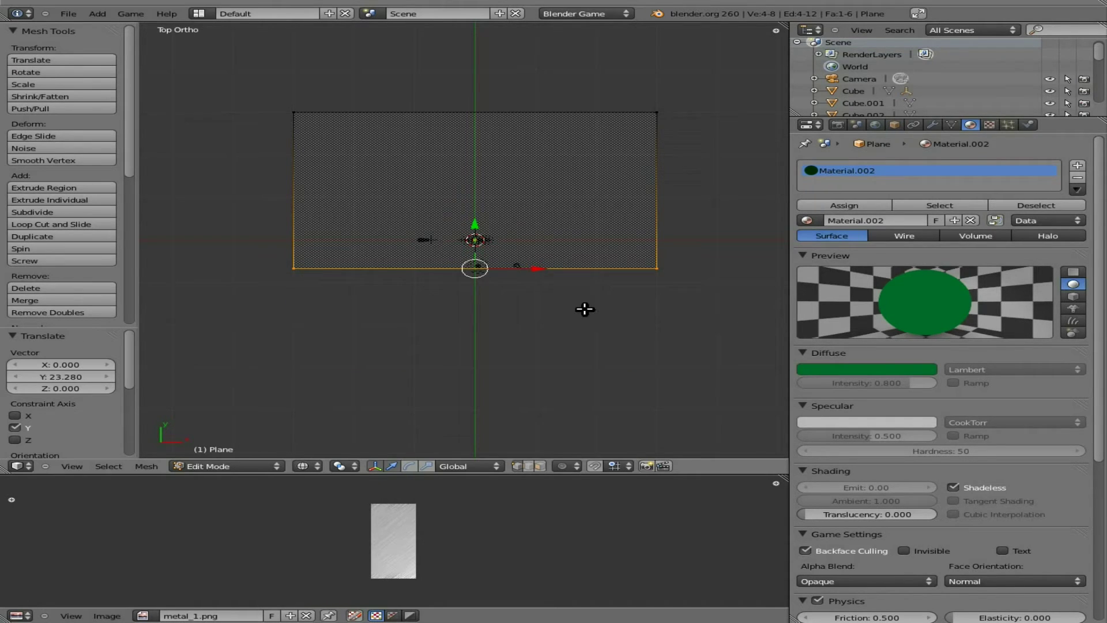
Step: Switch the front view to Textured shading and return the ground plane to Object Mode
{"action": "key", "text": "KP_0"}
{"action": "key", "text": "KP_1"}
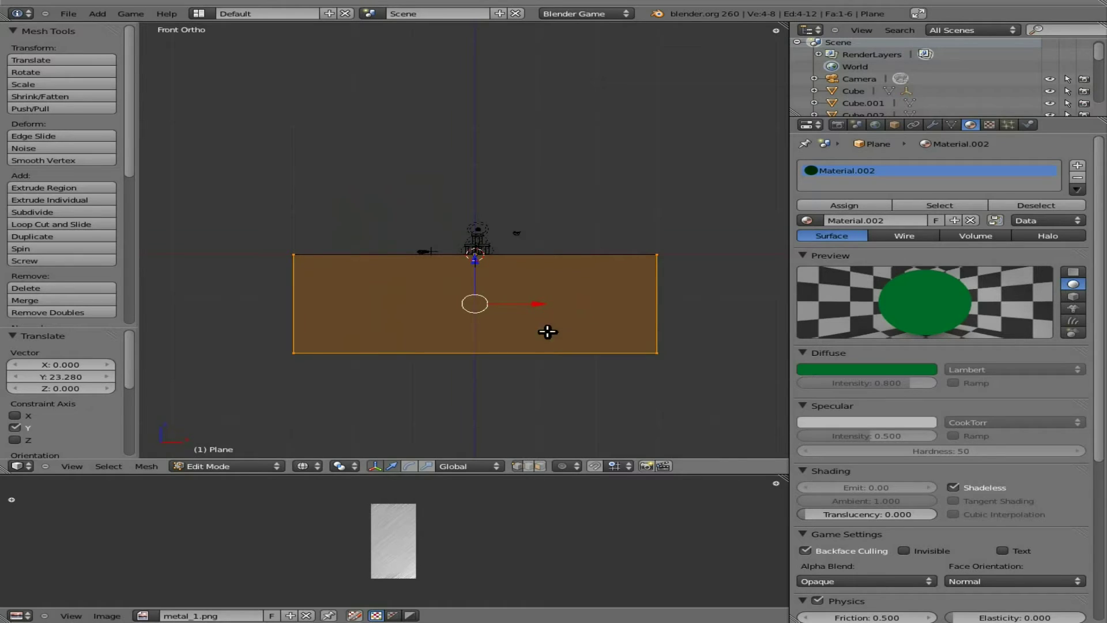
{"action": "left_click", "coordinate": [305, 466]}
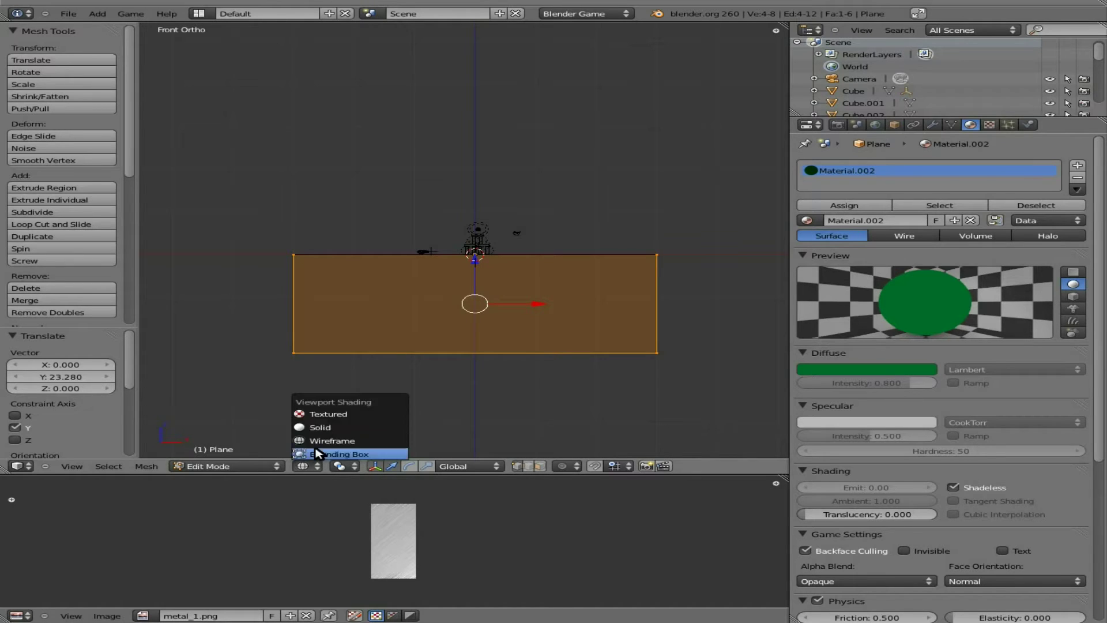
{"action": "left_click", "coordinate": [323, 414]}
{"action": "key", "text": "Tab"}
Step: Frame the cannon and block tower in front view, then test-run the game, tilting the cannon up and down
{"action": "scroll", "coordinate": [541, 384], "scroll_direction": "up", "scroll_amount": 2}
{"action": "scroll", "coordinate": [540, 383], "scroll_direction": "up", "scroll_amount": 5}
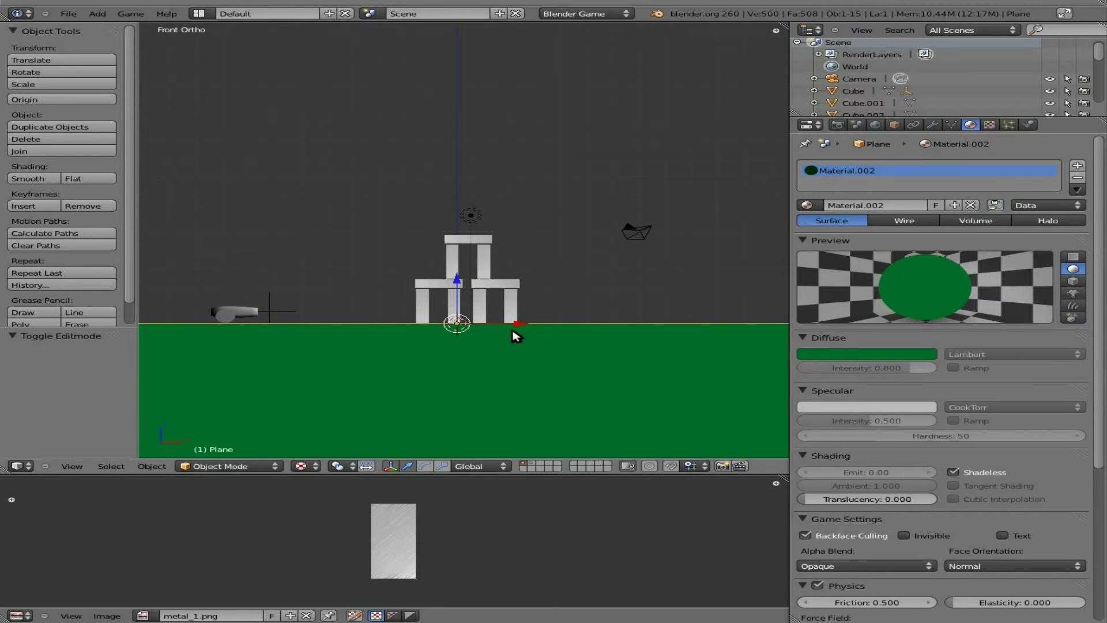
{"action": "middle_click_drag", "start_coordinate": [515, 331], "coordinate": [559, 339], "text": "shift"}
{"action": "scroll", "coordinate": [554, 342], "scroll_direction": "up", "scroll_amount": 1, "text": "shift"}
{"action": "scroll", "coordinate": [540, 351], "scroll_direction": "up", "scroll_amount": 2}
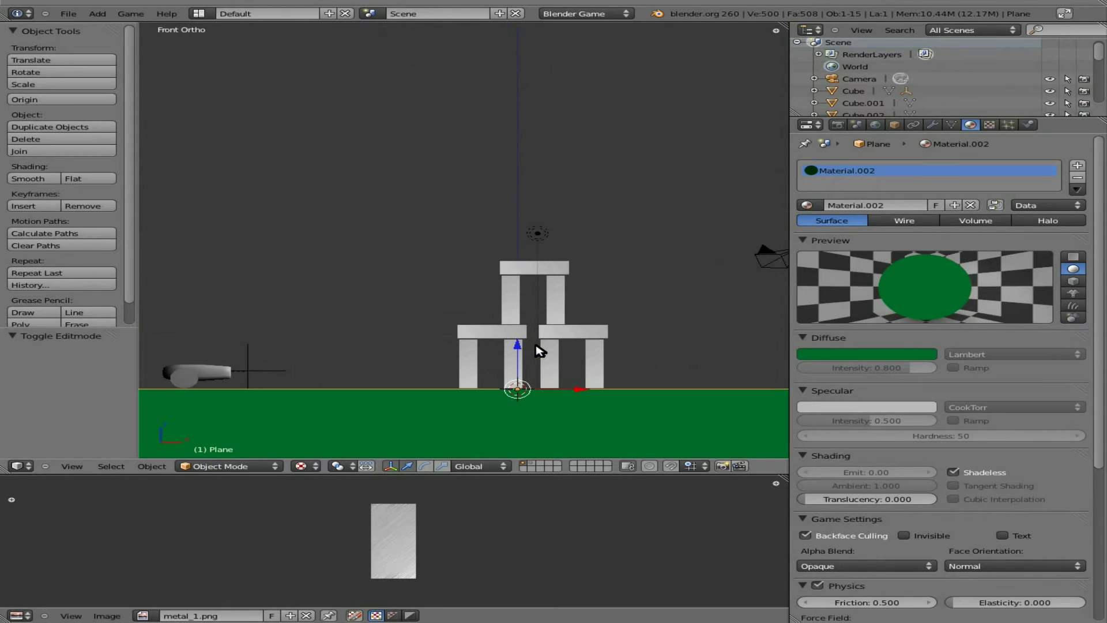
{"action": "middle_click_drag", "start_coordinate": [499, 387], "coordinate": [513, 367], "text": "shift"}
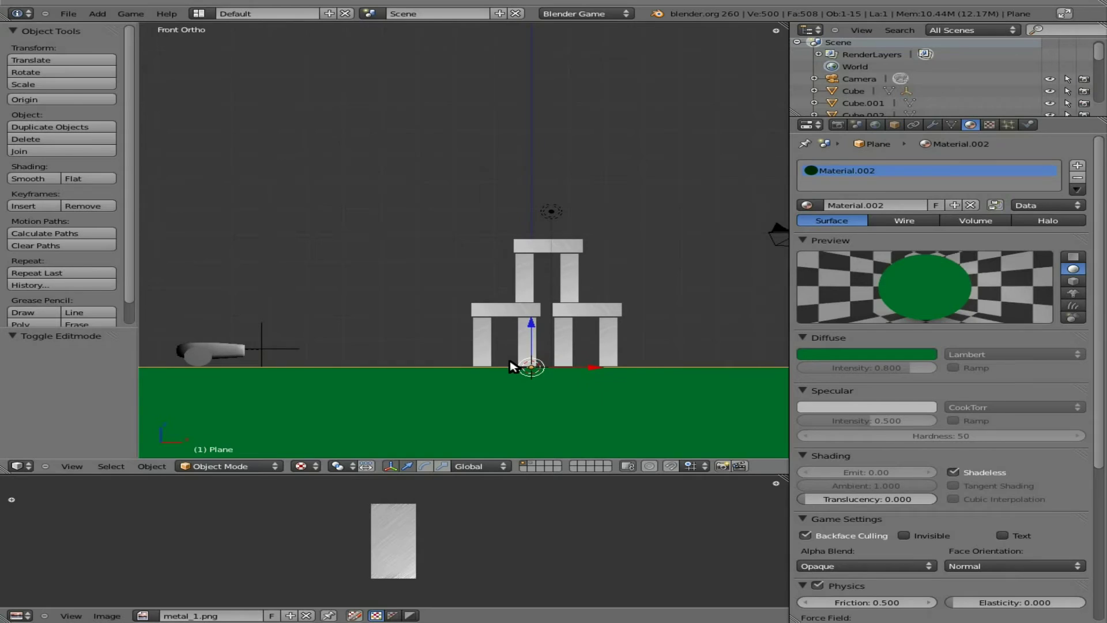
{"action": "key", "text": "p"}
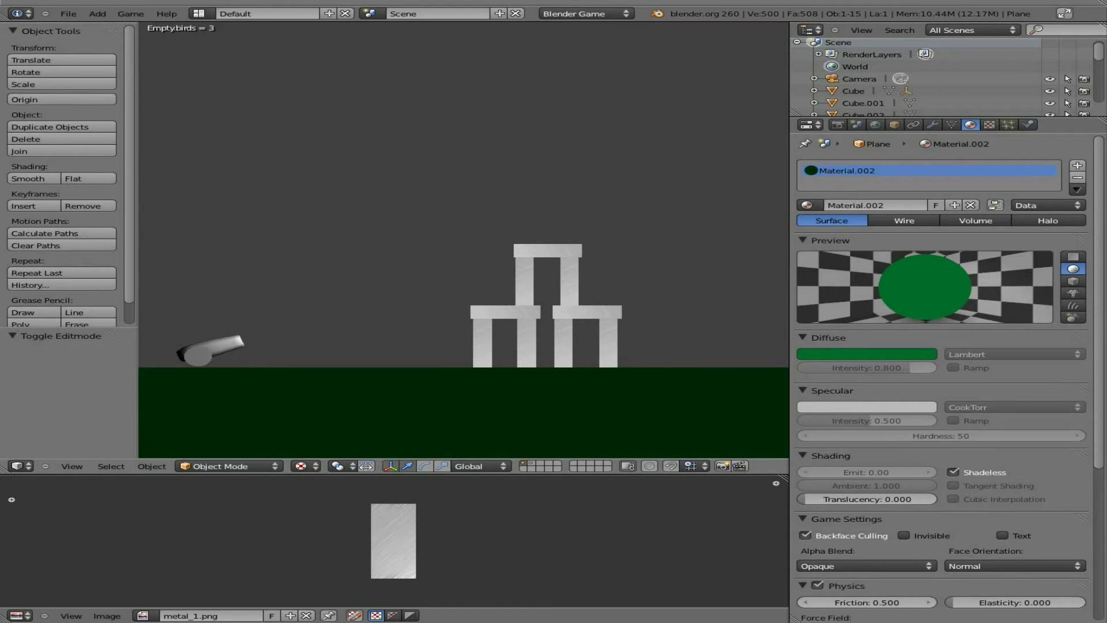
{"action": "key", "text": "Down"}
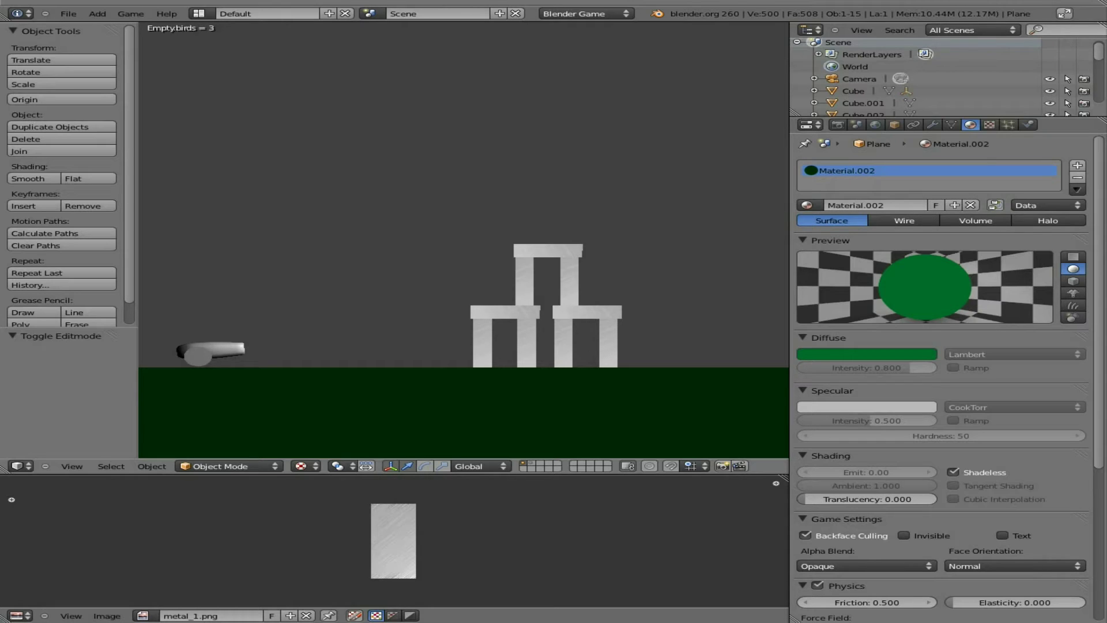
{"action": "key", "text": "Escape"}
Step: Run the game again, raise the cannon and fire penguins at the block tower, then end the run
{"action": "key", "text": "Up"}
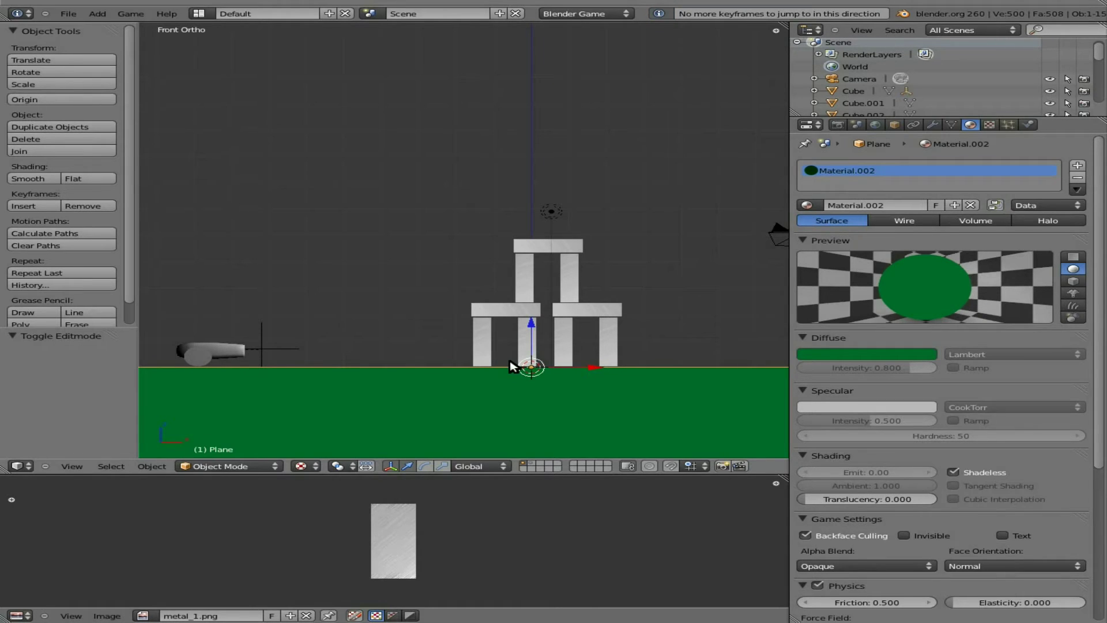
{"action": "key", "text": "p"}
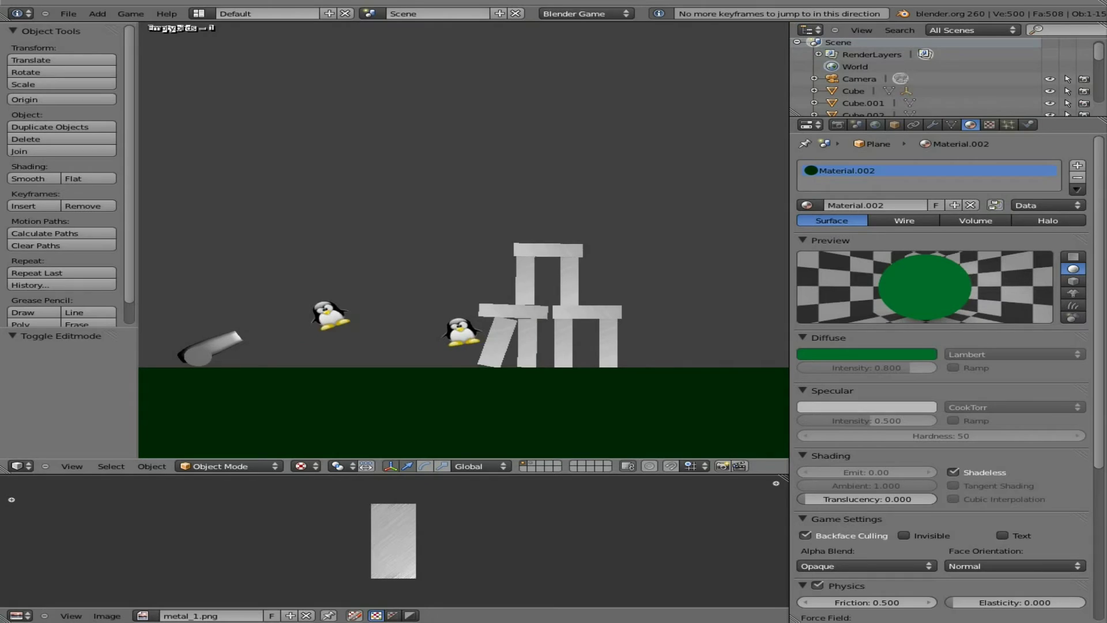
{"action": "key", "text": "Escape"}
Step: Import BG1.png from the images folder as a plane with Shadeless and Premultiply enabled
{"action": "key", "text": "space"}
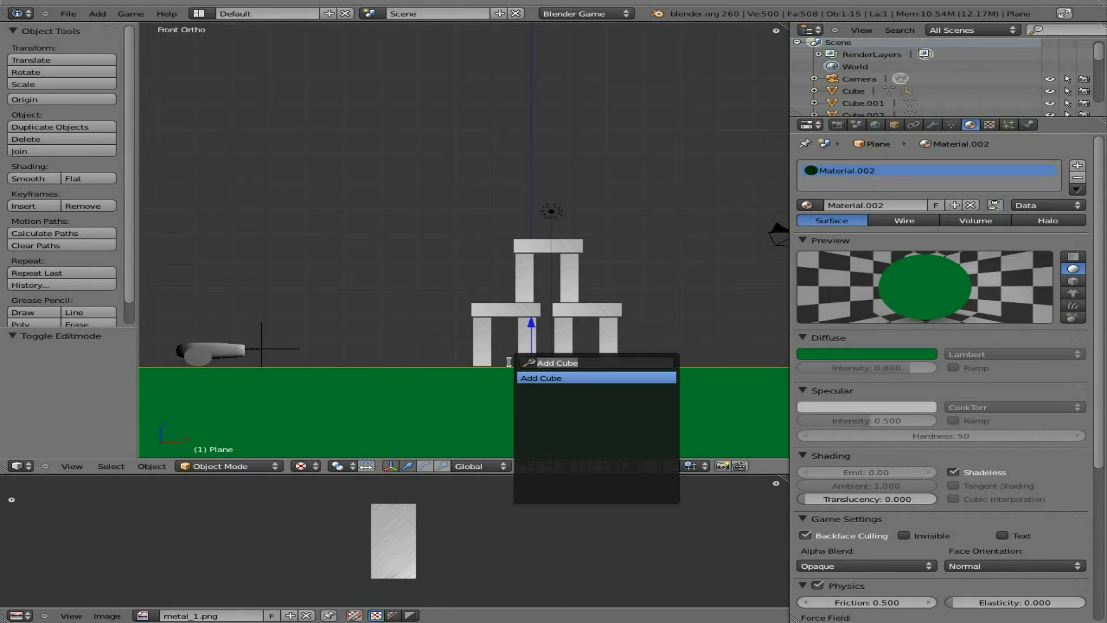
{"action": "type", "text": "plane"}
{"action": "key", "text": "Down"}
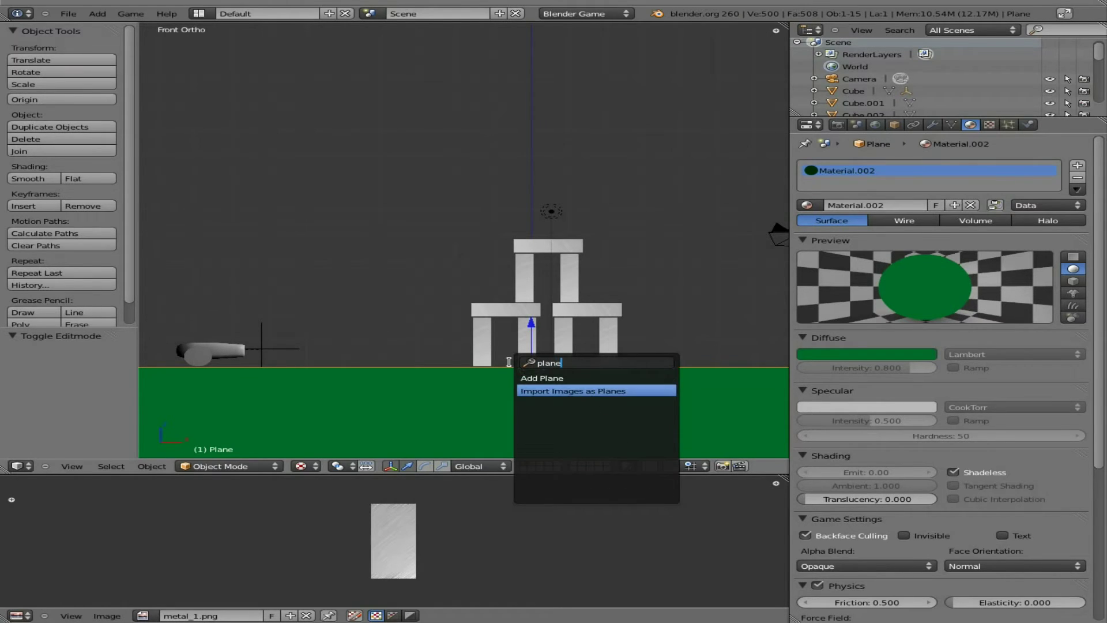
{"action": "key", "text": "Return"}
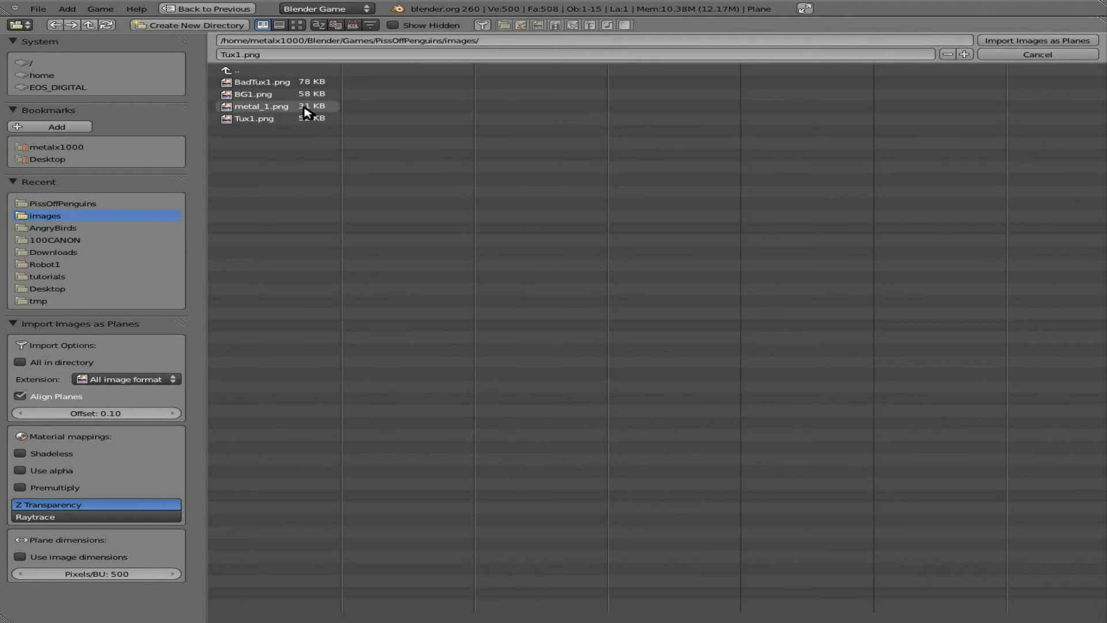
{"action": "left_click", "coordinate": [277, 94]}
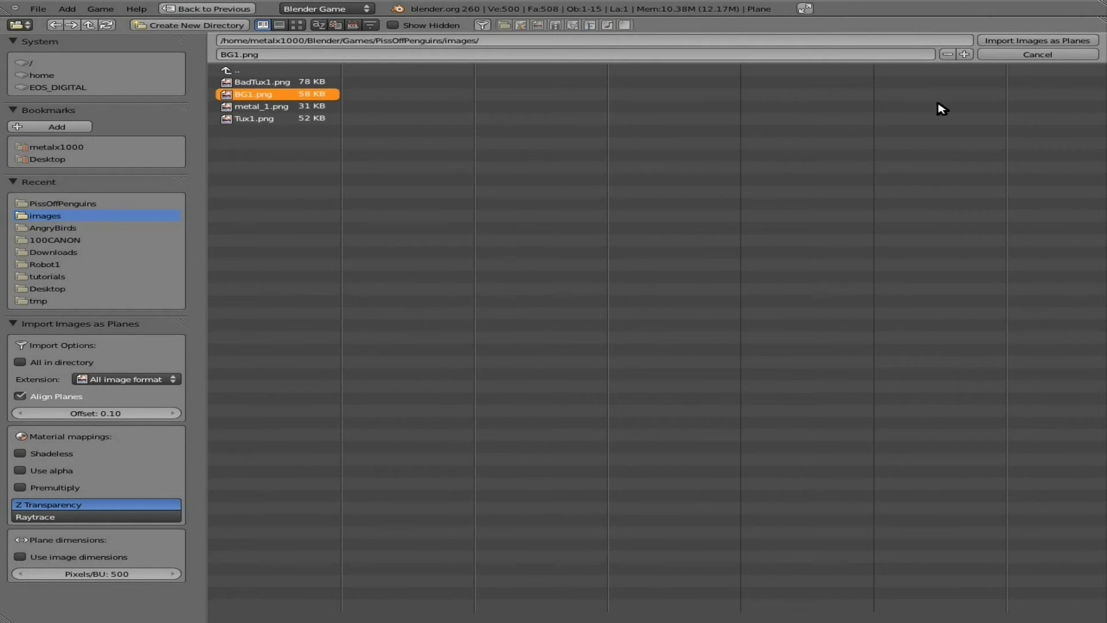
{"action": "left_click", "coordinate": [23, 454]}
{"action": "left_click", "coordinate": [21, 489]}
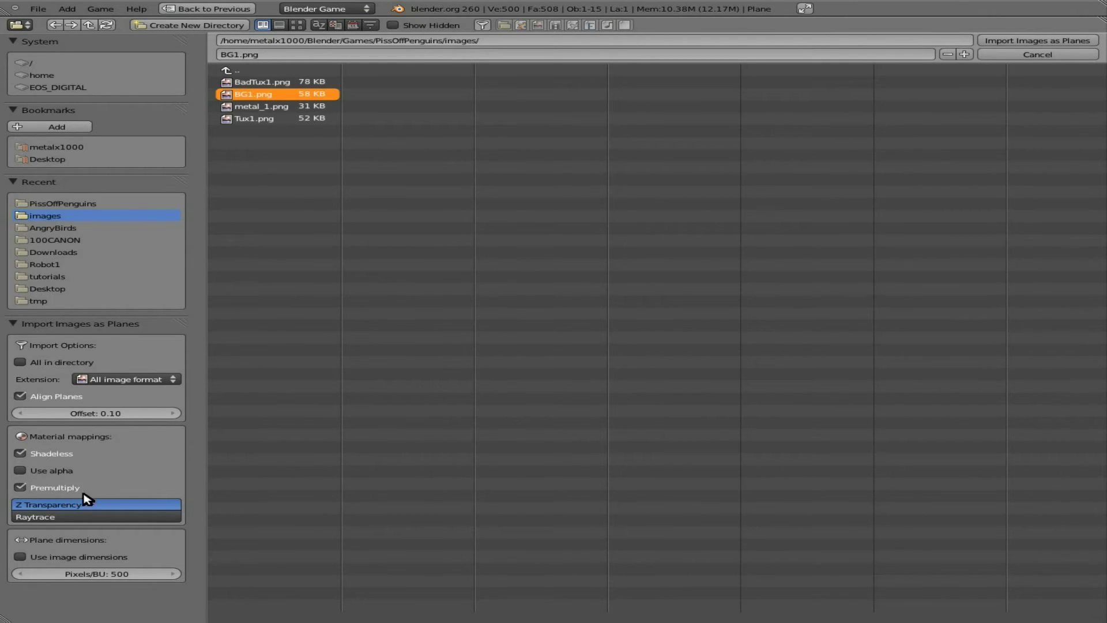
{"action": "left_click", "coordinate": [1084, 42]}
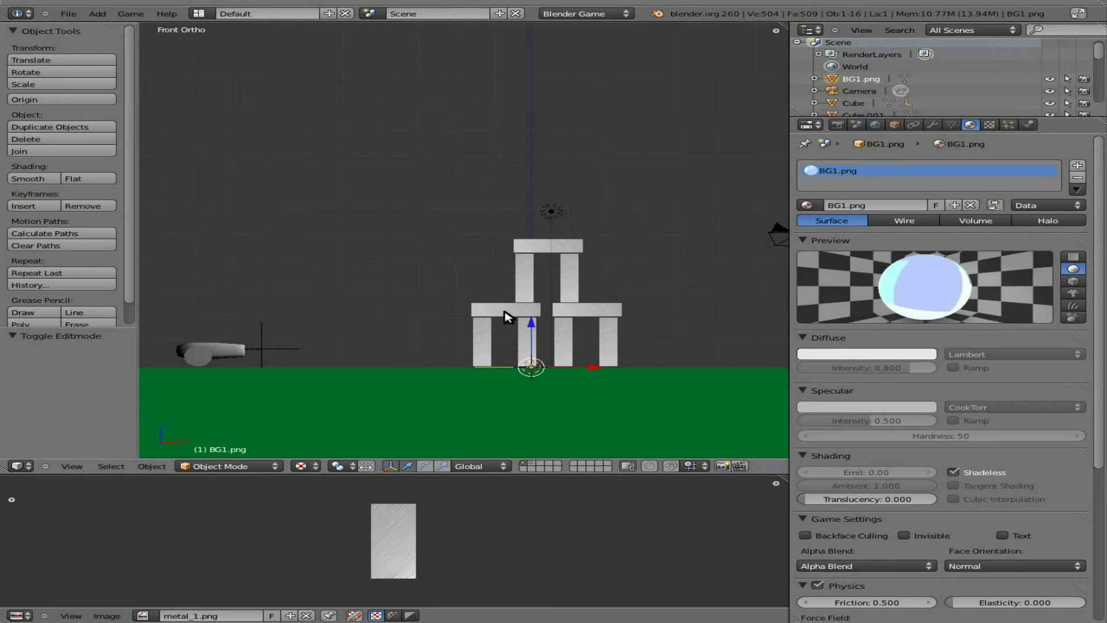
Step: Rotate the BG1.png plane 90° about the X axis
{"action": "key", "text": "r"}
{"action": "key", "text": "x"}
{"action": "key", "text": "9"}
{"action": "key", "text": "0"}
{"action": "key", "text": "Return"}
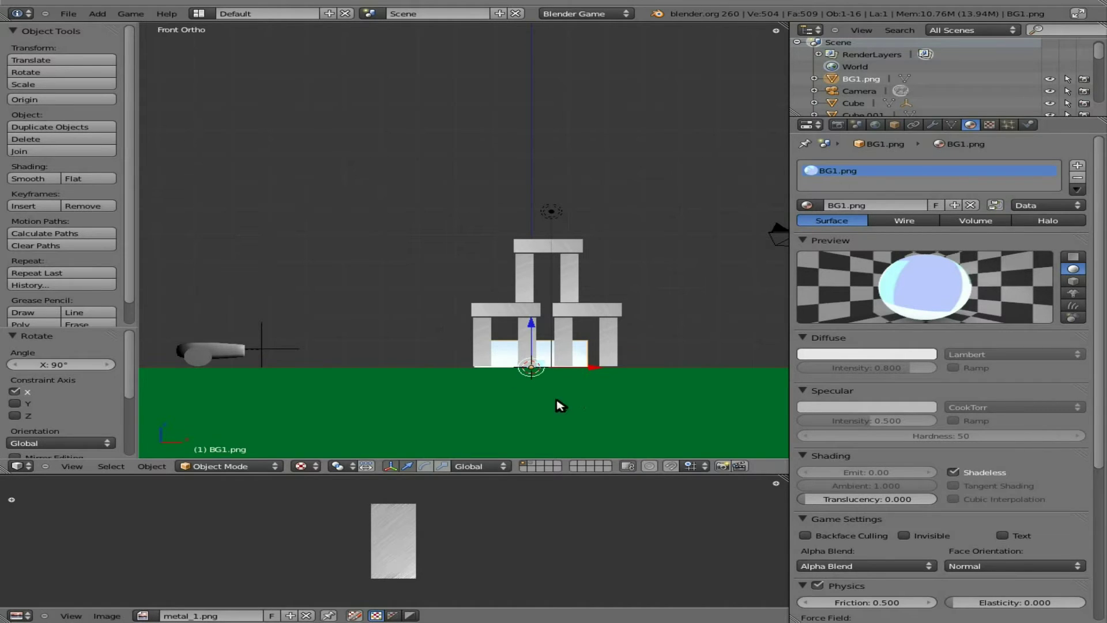
Step: Scale the background plane by about 8.074 and raise it about 7.981 units along Z
{"action": "key", "text": "s"}
{"action": "left_click", "coordinate": [803, 603]}
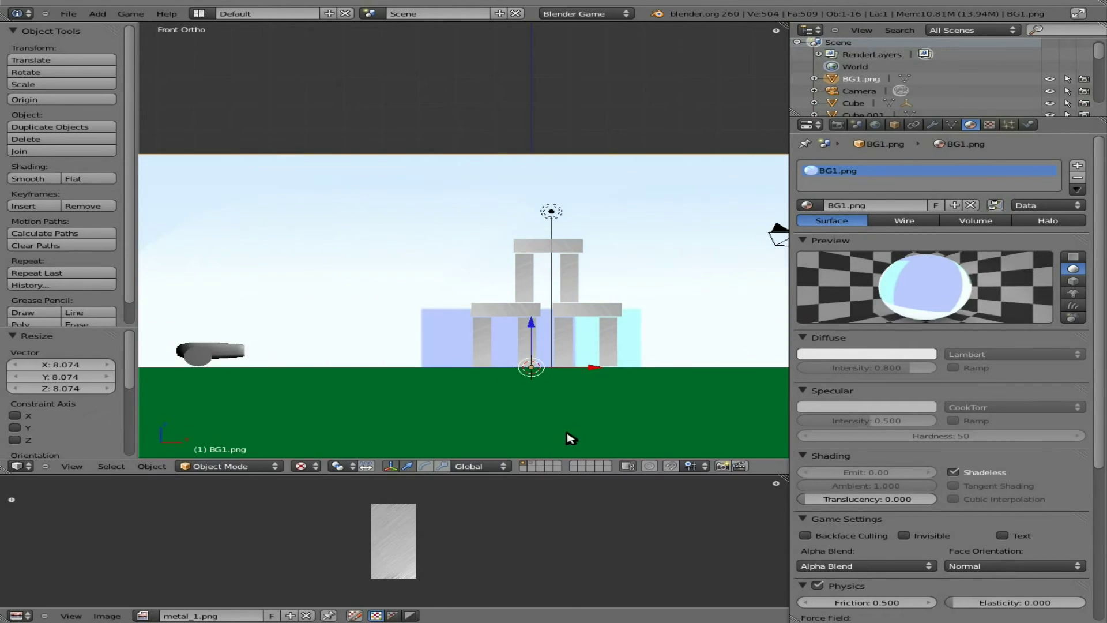
{"action": "key", "text": "g"}
{"action": "key", "text": "z"}
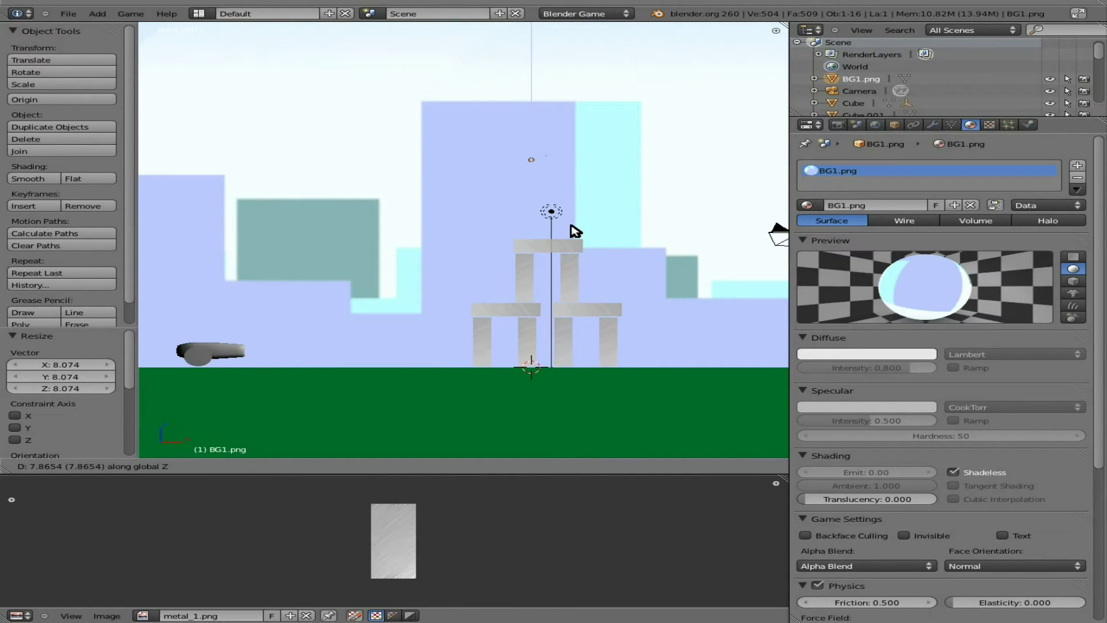
{"action": "left_click", "coordinate": [574, 228]}
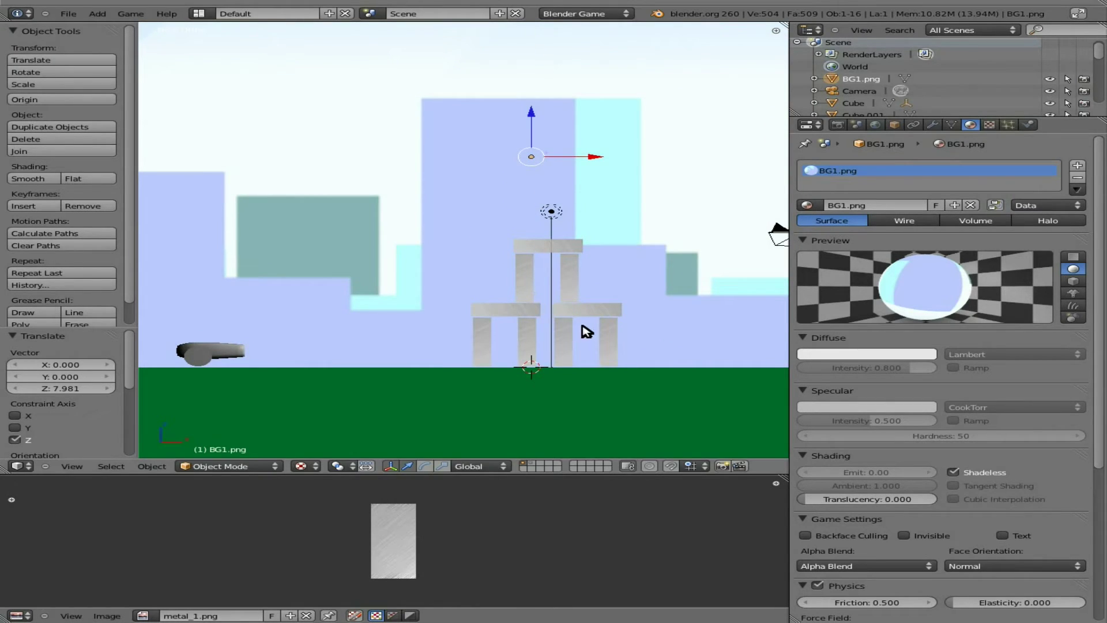
Step: Widen the 3D viewport around the cannon and tower, and test-run the game with the background plane
{"action": "key", "text": "KP_0"}
{"action": "key", "text": "KP_0"}
{"action": "middle_click_drag", "start_coordinate": [603, 316], "coordinate": [560, 356], "text": "shift"}
{"action": "scroll", "coordinate": [560, 356], "scroll_direction": "up", "scroll_amount": 1}
{"action": "middle_click_drag", "start_coordinate": [410, 368], "coordinate": [460, 356], "text": "shift"}
{"action": "left_click_drag", "start_coordinate": [791, 371], "coordinate": [856, 371]}
{"action": "key", "text": "p"}
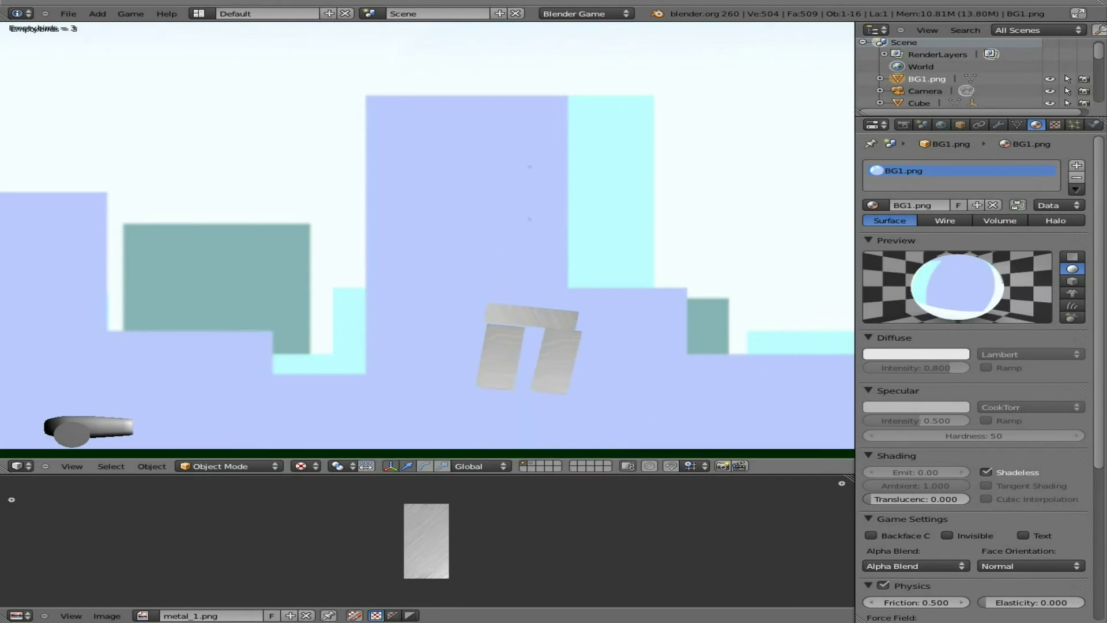
{"action": "key", "text": "Escape"}
Step: From the top view, move the background plane along Y to just beyond the ground's far edge
{"action": "key", "text": "KP_7"}
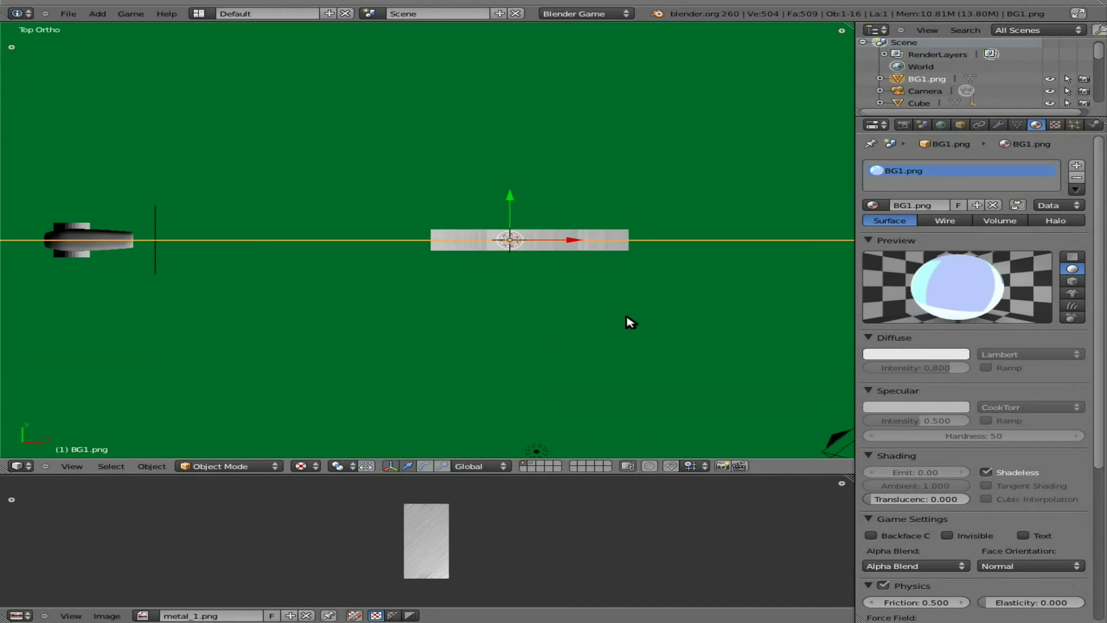
{"action": "scroll", "coordinate": [727, 346], "scroll_direction": "down", "scroll_amount": 5}
{"action": "scroll", "coordinate": [579, 299], "scroll_direction": "down", "scroll_amount": 4}
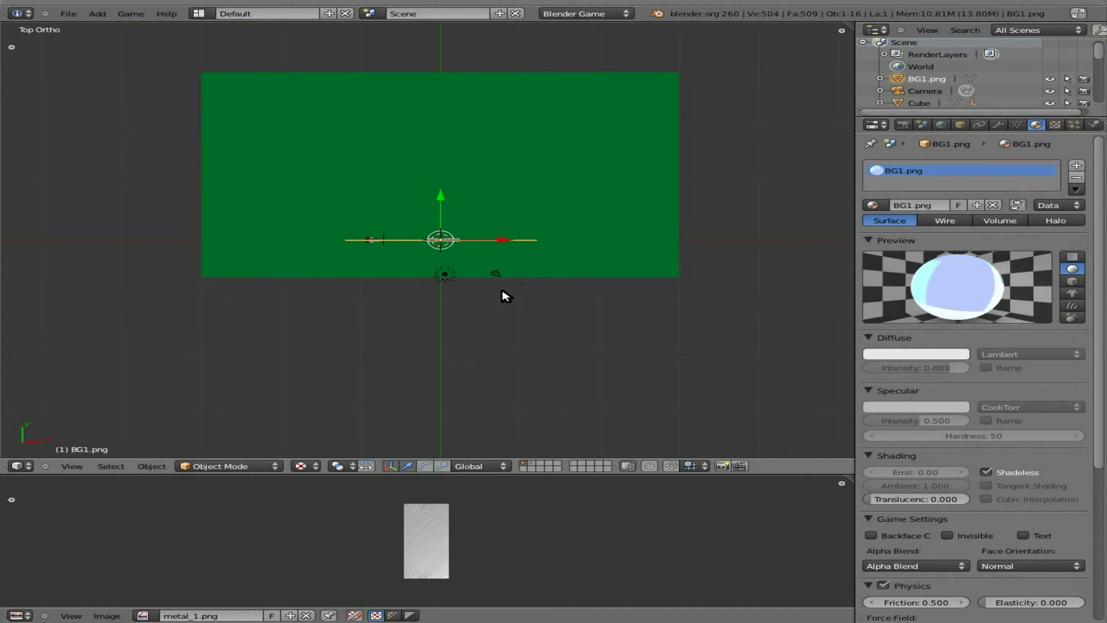
{"action": "key", "text": "g"}
{"action": "key", "text": "y"}
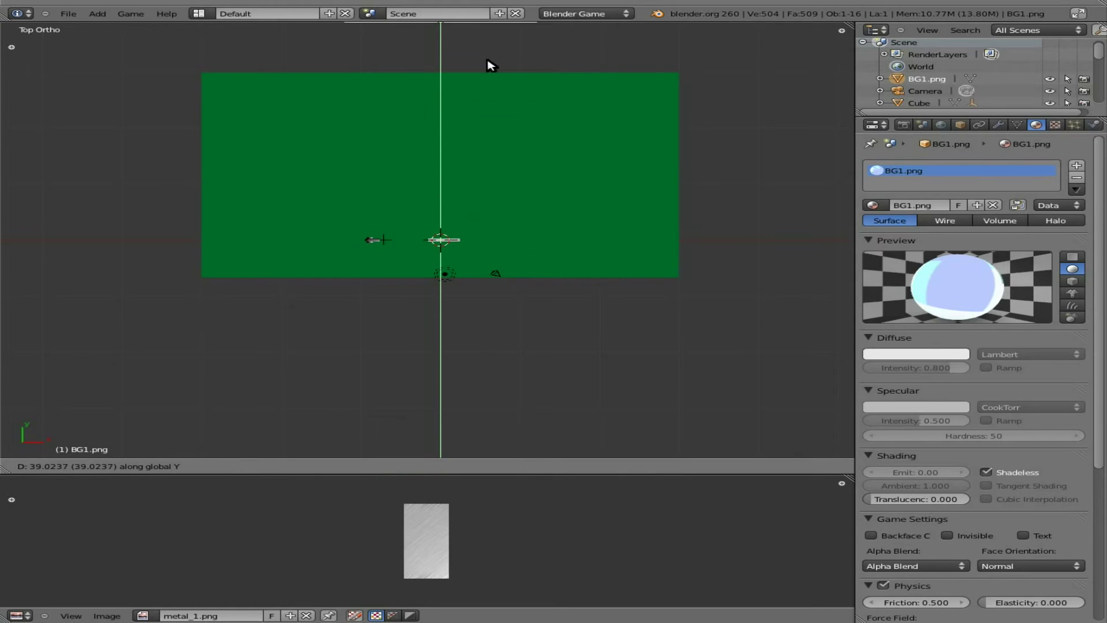
{"action": "left_click", "coordinate": [484, 120]}
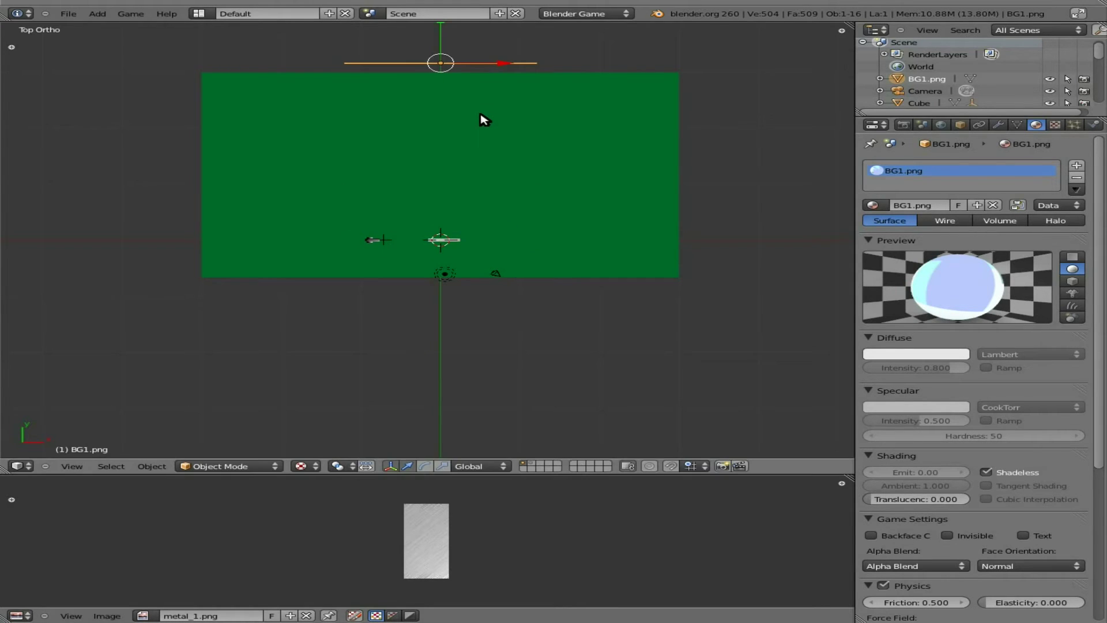
Step: Test-run the game from the front with the background set back, firing a penguin at the tower
{"action": "key", "text": "KP_1"}
{"action": "scroll", "coordinate": [581, 304], "scroll_direction": "up", "scroll_amount": 7}
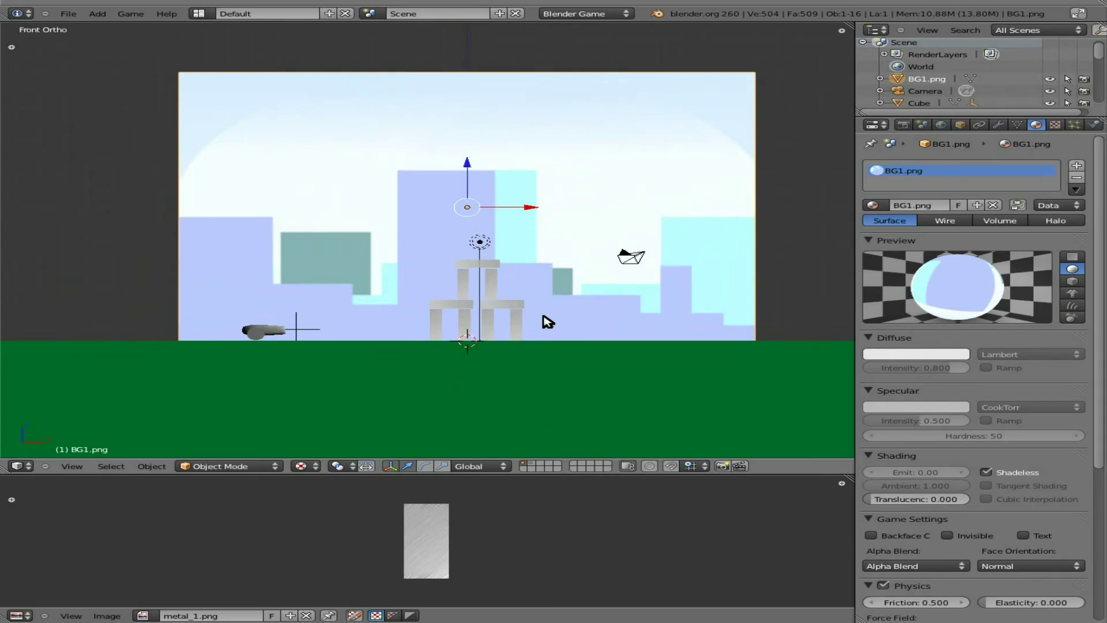
{"action": "scroll", "coordinate": [548, 321], "scroll_direction": "up", "scroll_amount": 2}
{"action": "scroll", "coordinate": [547, 322], "scroll_direction": "down", "scroll_amount": 1}
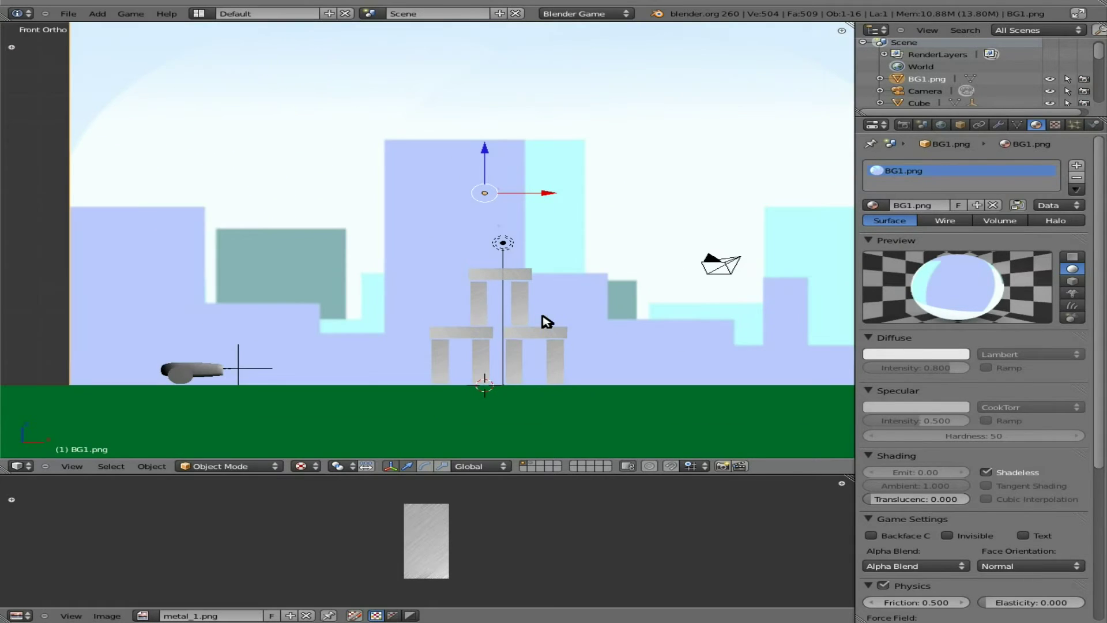
{"action": "scroll", "coordinate": [547, 321], "scroll_direction": "up", "scroll_amount": 1}
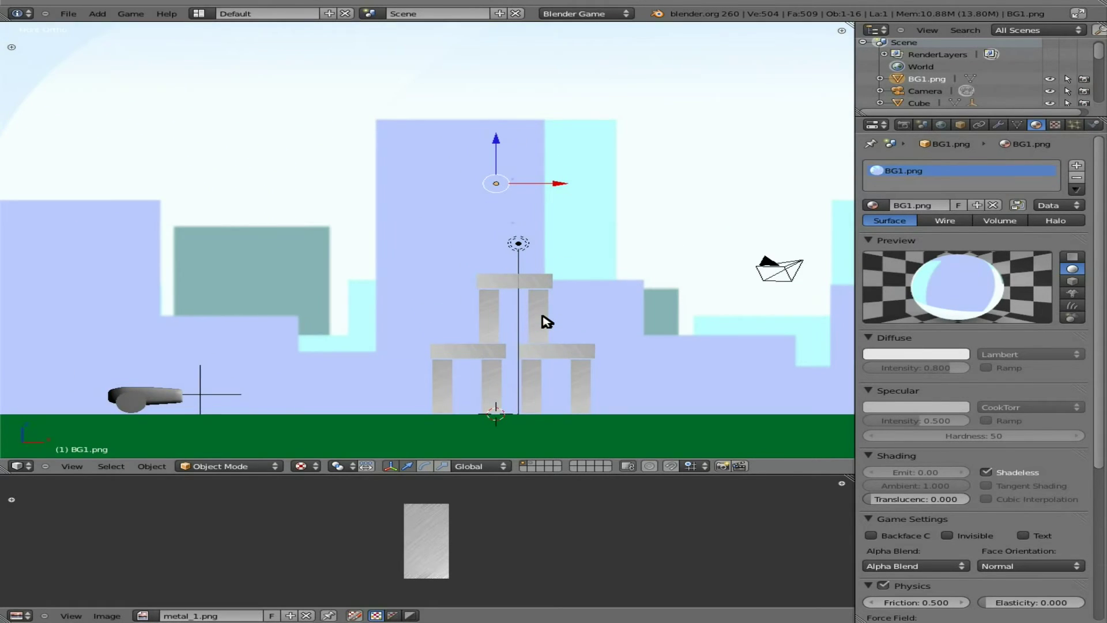
{"action": "key", "text": "p"}
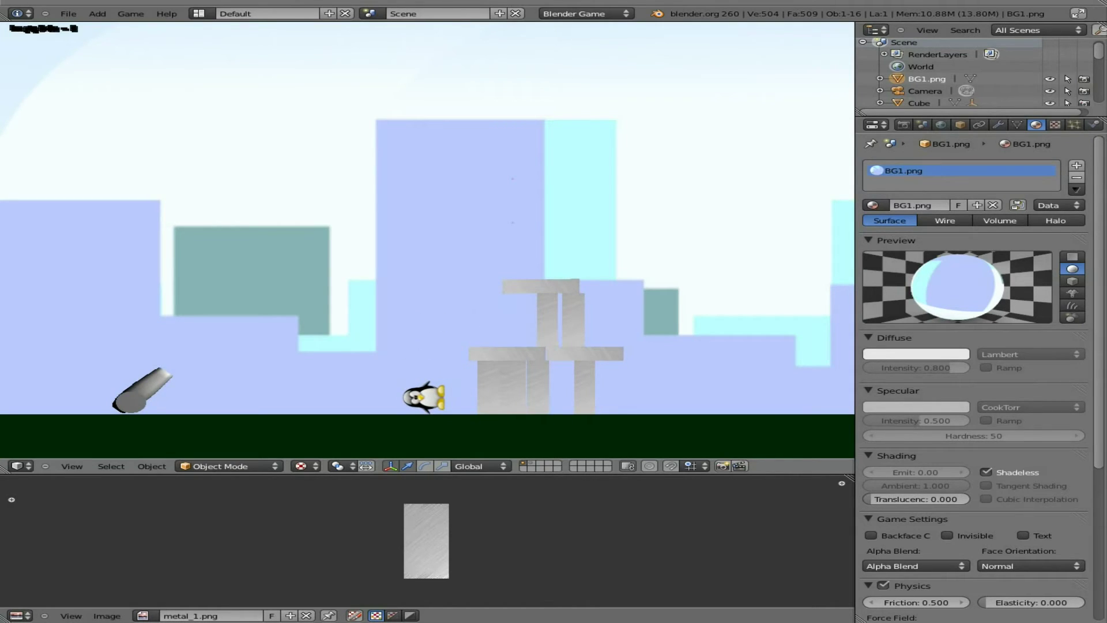
{"action": "key", "text": "Escape"}
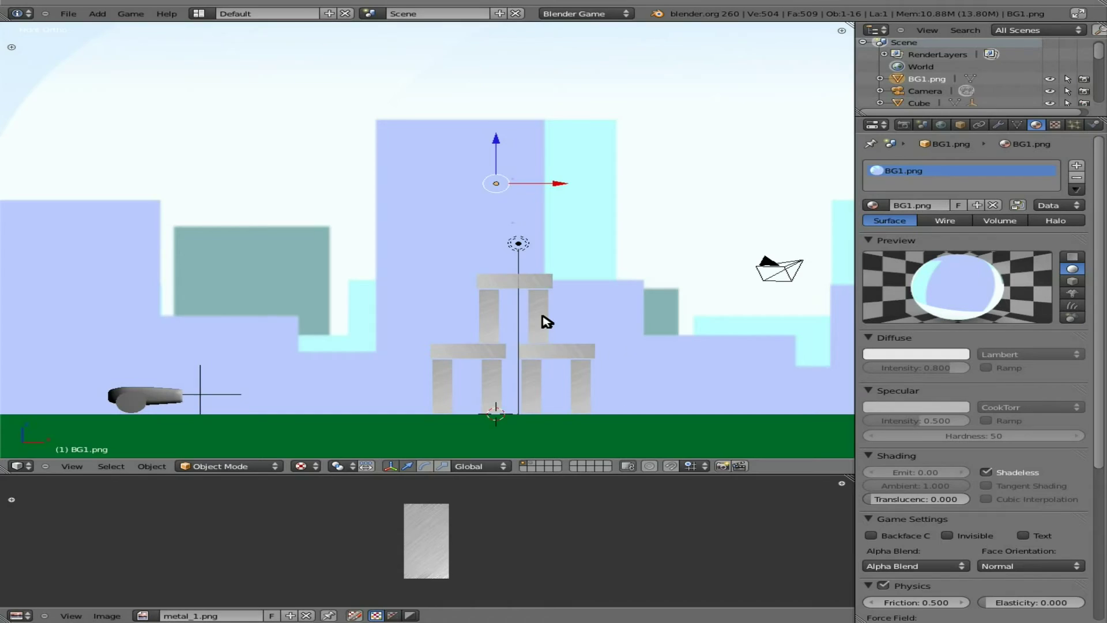
{"action": "key", "text": "KP_7"}
{"action": "scroll", "coordinate": [545, 319], "scroll_direction": "down", "scroll_amount": 5}
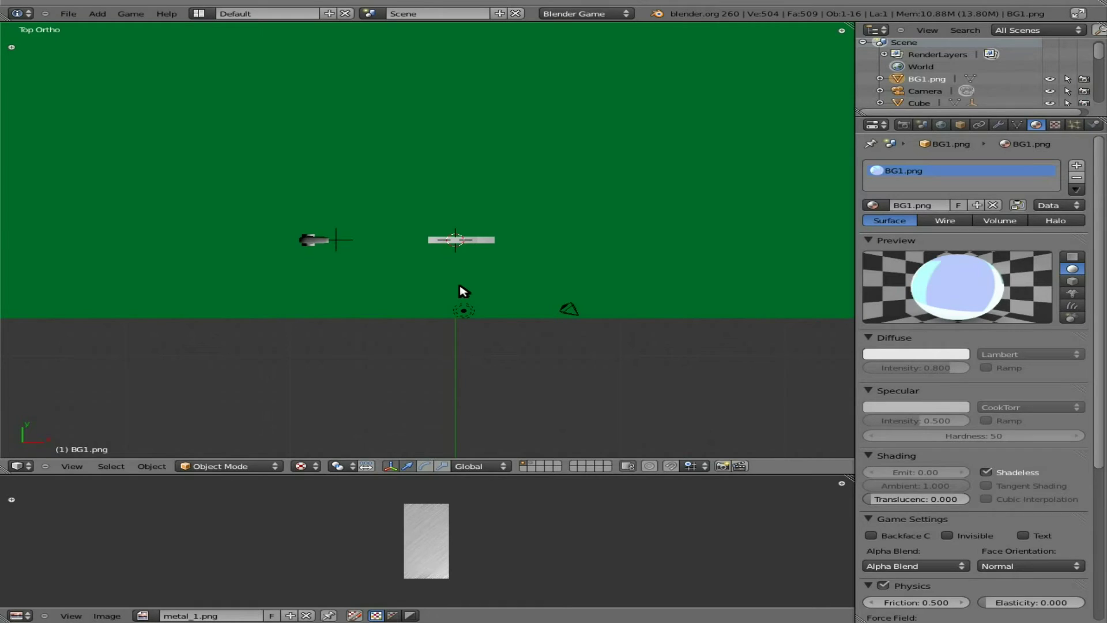
{"action": "key", "text": "KP_1"}
{"action": "scroll", "coordinate": [464, 291], "scroll_direction": "up", "scroll_amount": 5}
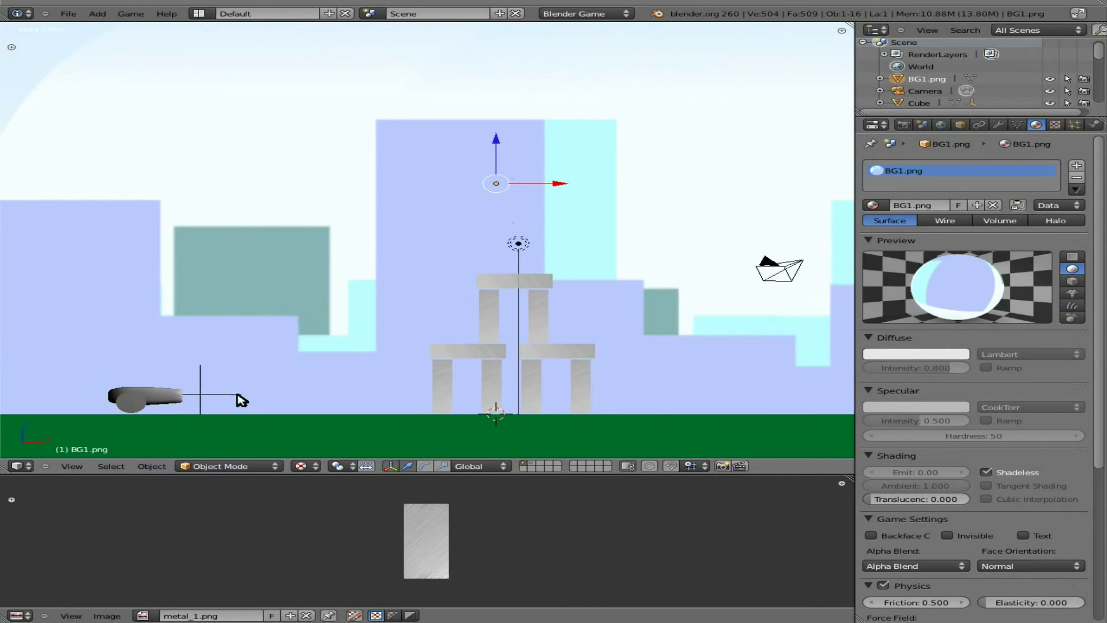
Step: Show the Logic Editor for the empty in front of the cannon and expand its Edit Object actuator
{"action": "right_click", "coordinate": [213, 397]}
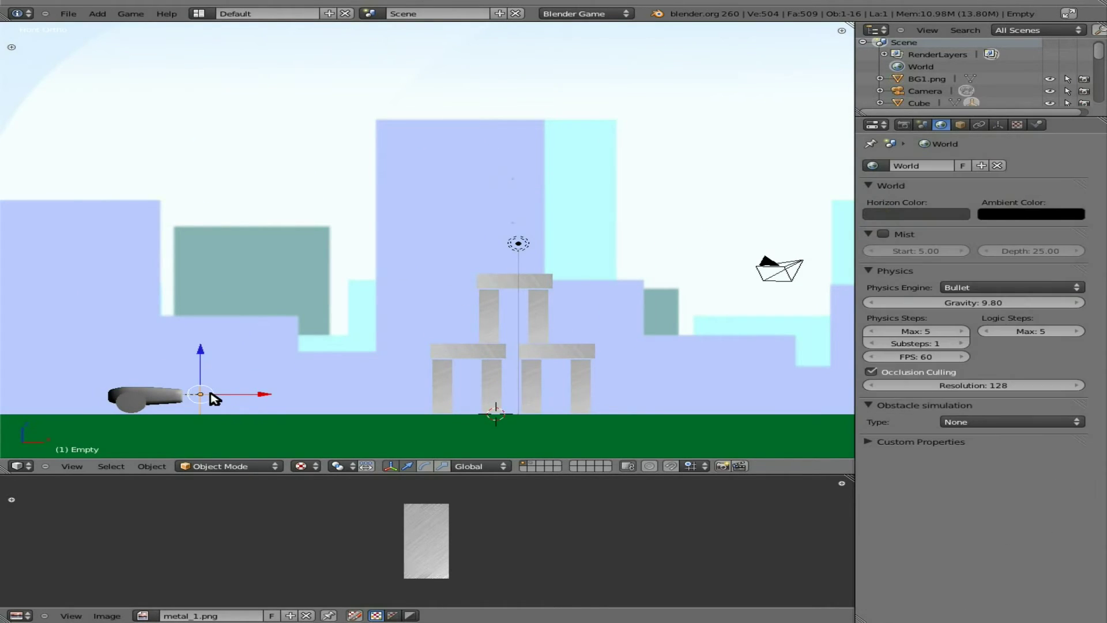
{"action": "left_click", "coordinate": [20, 615]}
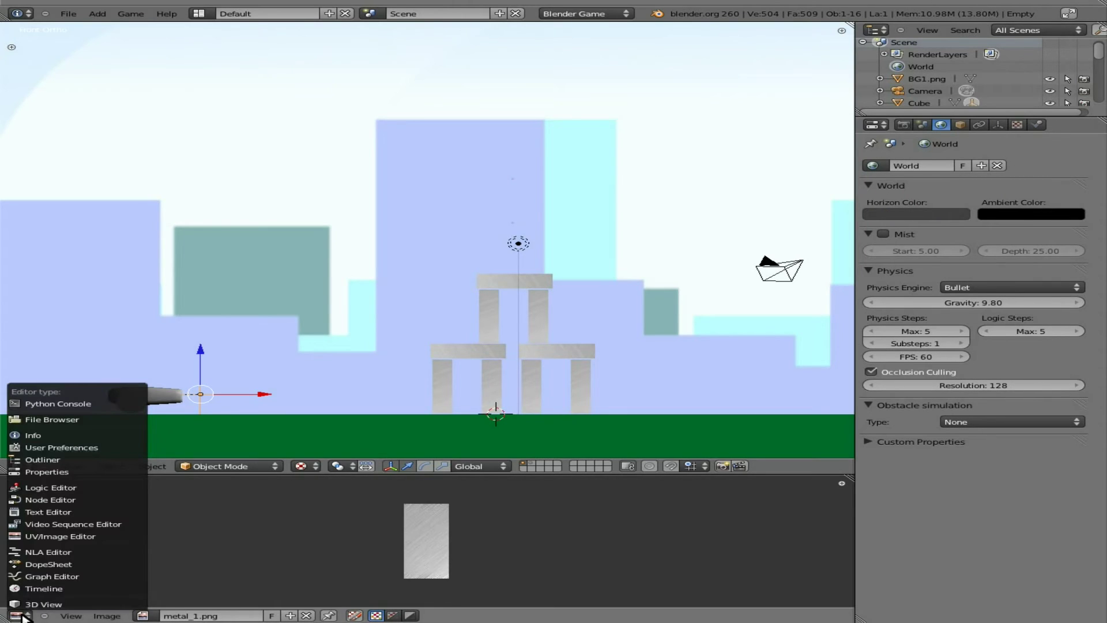
{"action": "left_click", "coordinate": [26, 491]}
{"action": "middle_click_drag", "start_coordinate": [729, 519], "coordinate": [198, 532]}
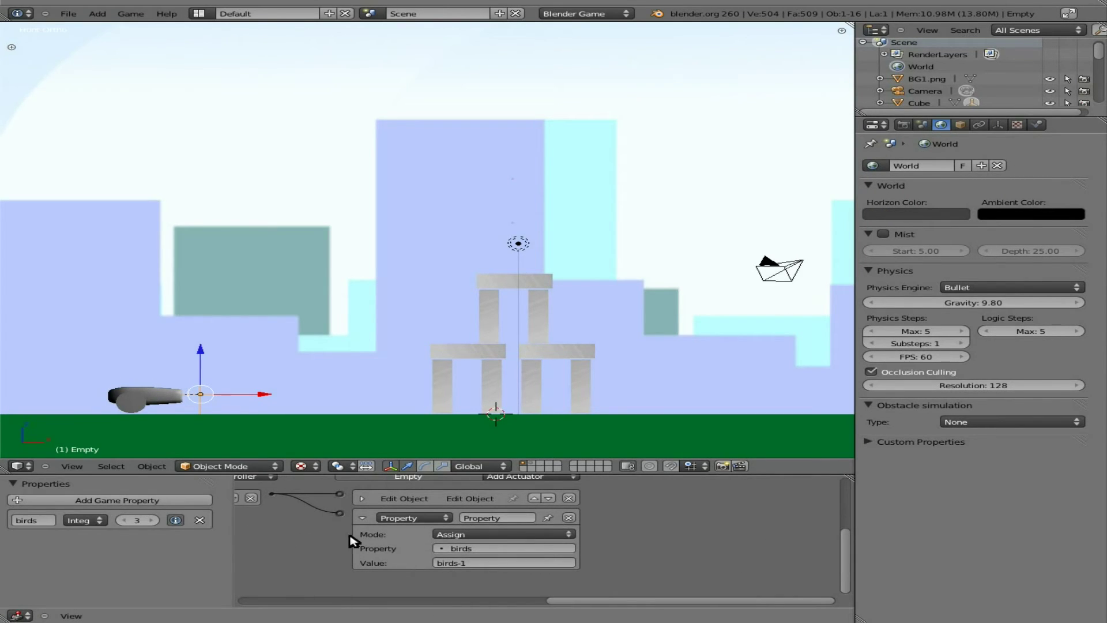
{"action": "left_click", "coordinate": [364, 497]}
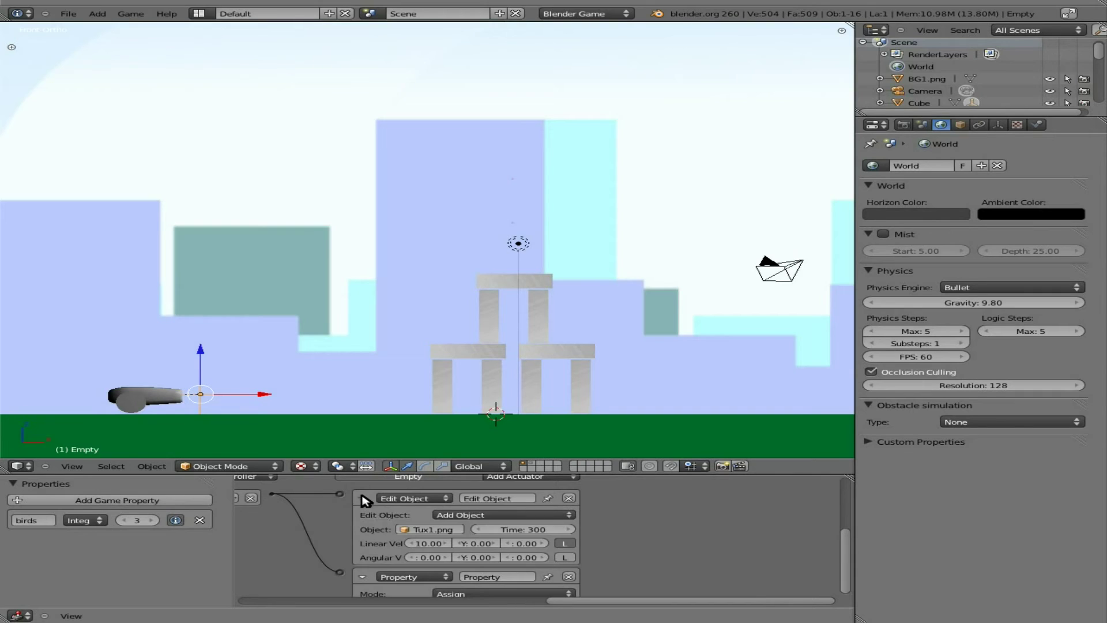
Step: Set the Edit Object actuator's X linear velocity to 15 and test-run the game, firing two penguins at the tower
{"action": "left_click", "coordinate": [429, 546]}
{"action": "type", "text": "15"}
{"action": "key", "text": "Return"}
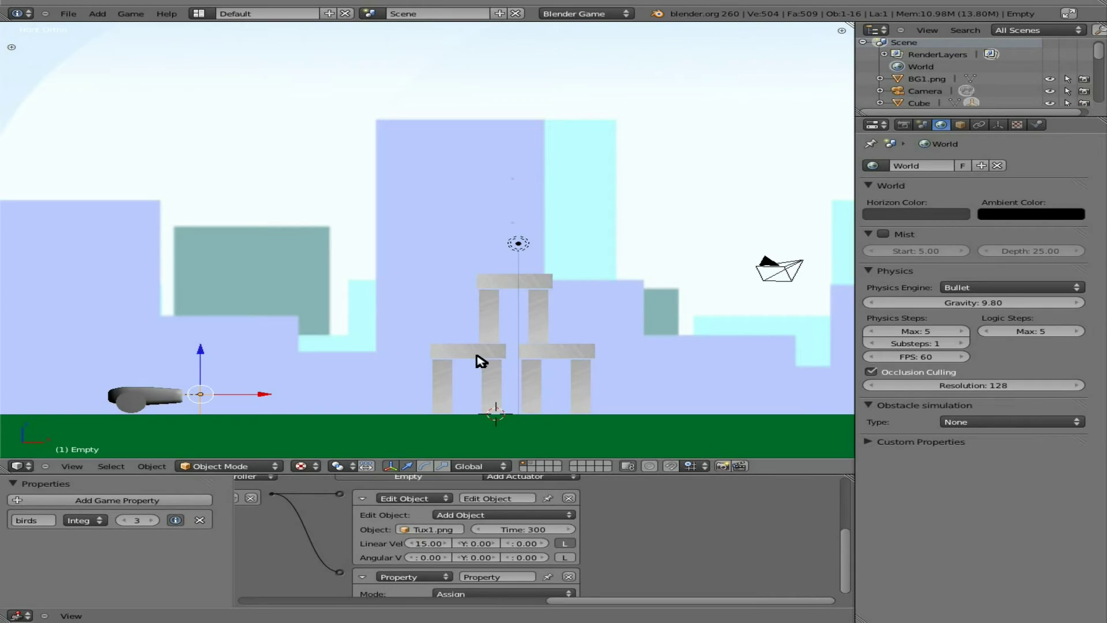
{"action": "key", "text": "p"}
{"action": "key", "text": "space"}
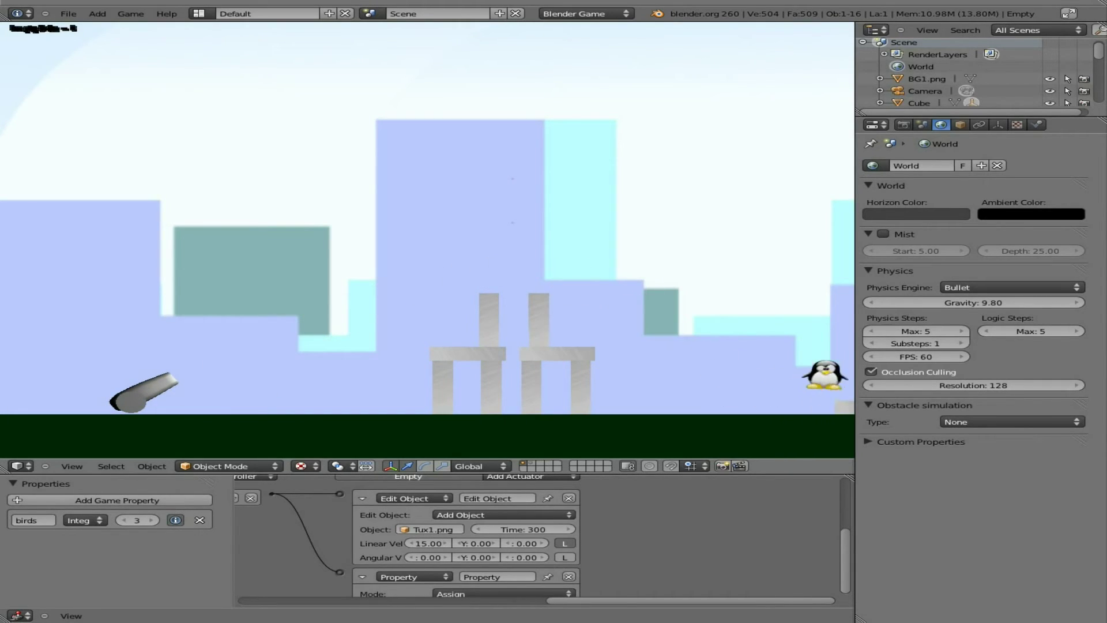
{"action": "key", "text": "space"}
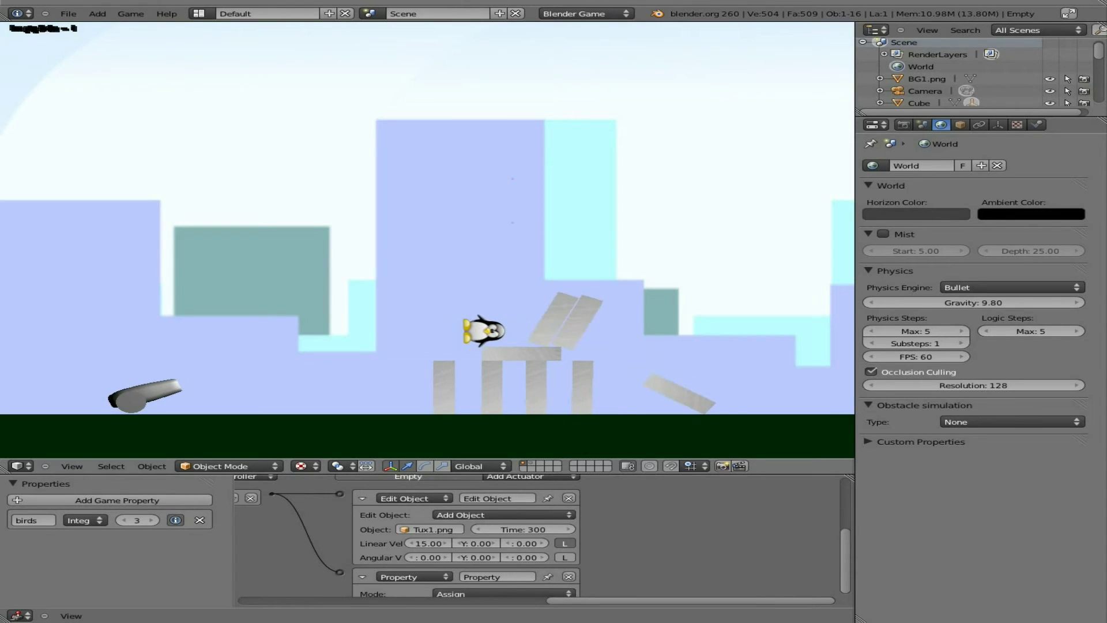
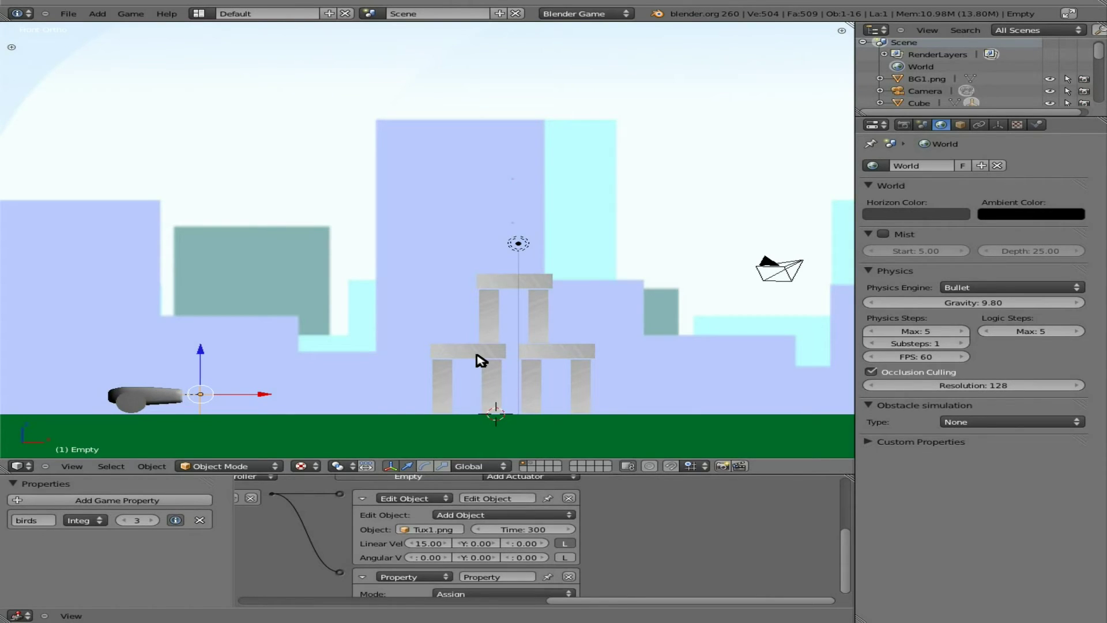
Step: On the empty third layer, import BadTux1.png as a plane with Shadeless, Use alpha and Premultiply enabled
{"action": "left_click", "coordinate": [543, 465]}
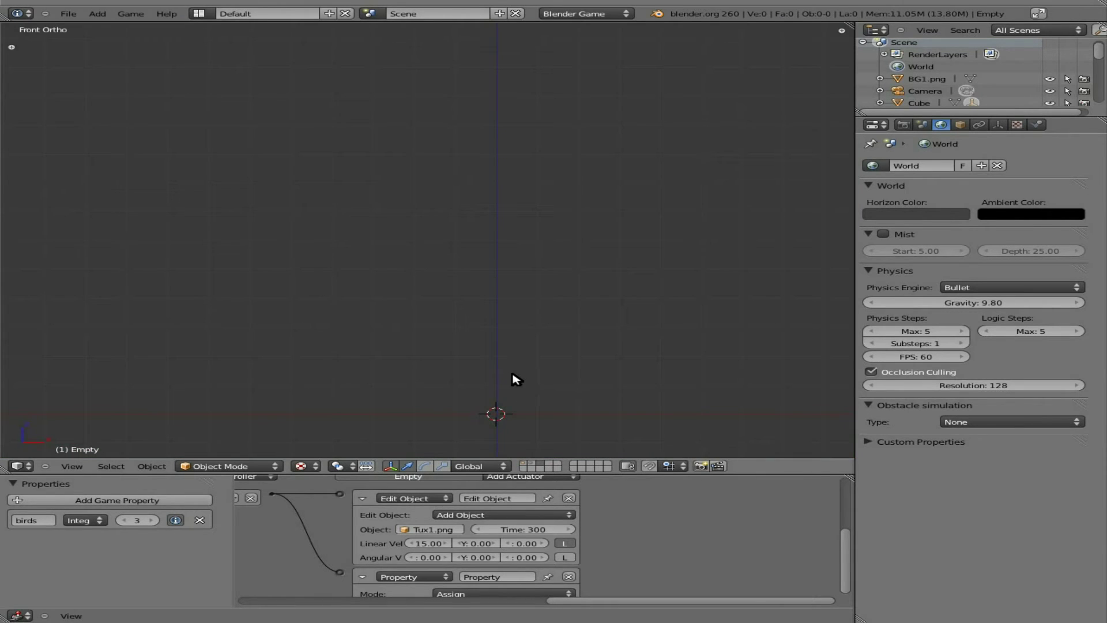
{"action": "key", "text": "space"}
{"action": "type", "text": "plane"}
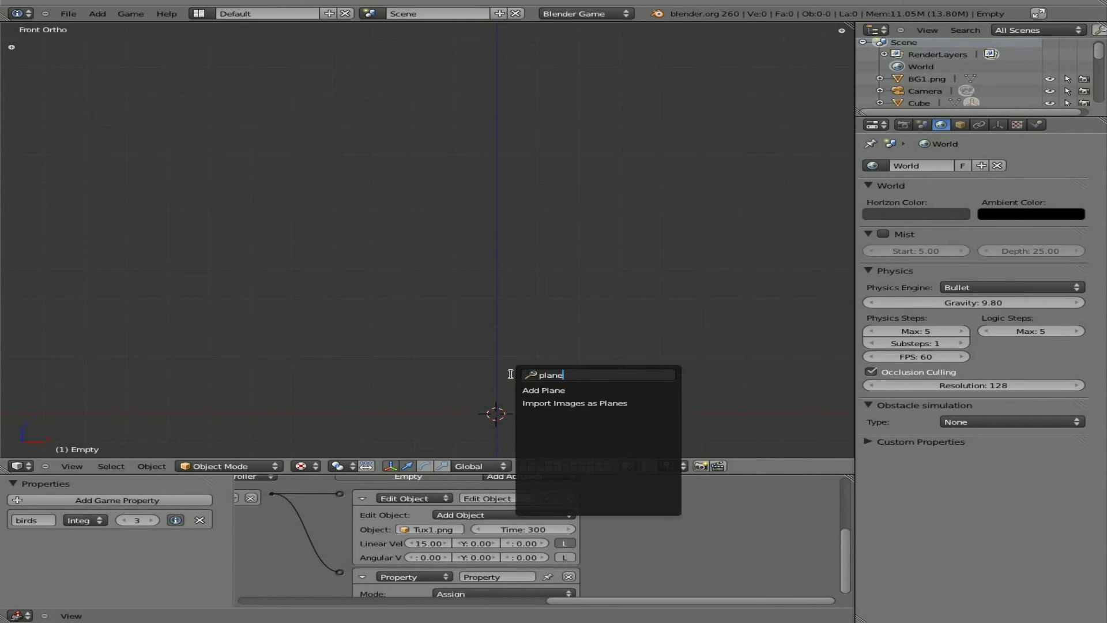
{"action": "key", "text": "Down"}
{"action": "key", "text": "Return"}
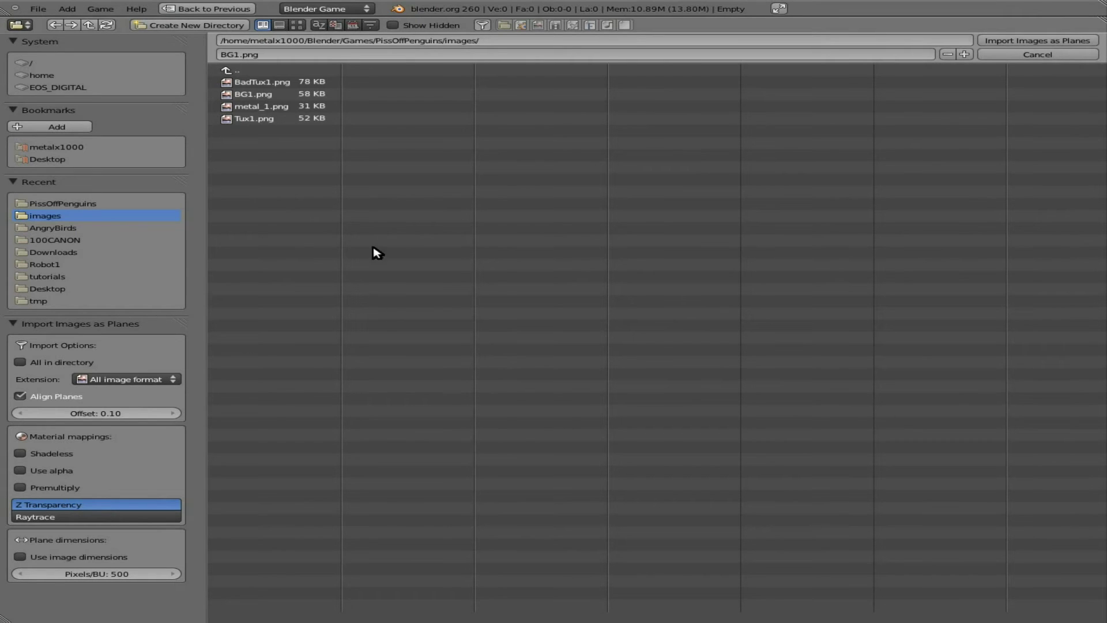
{"action": "left_click", "coordinate": [265, 84]}
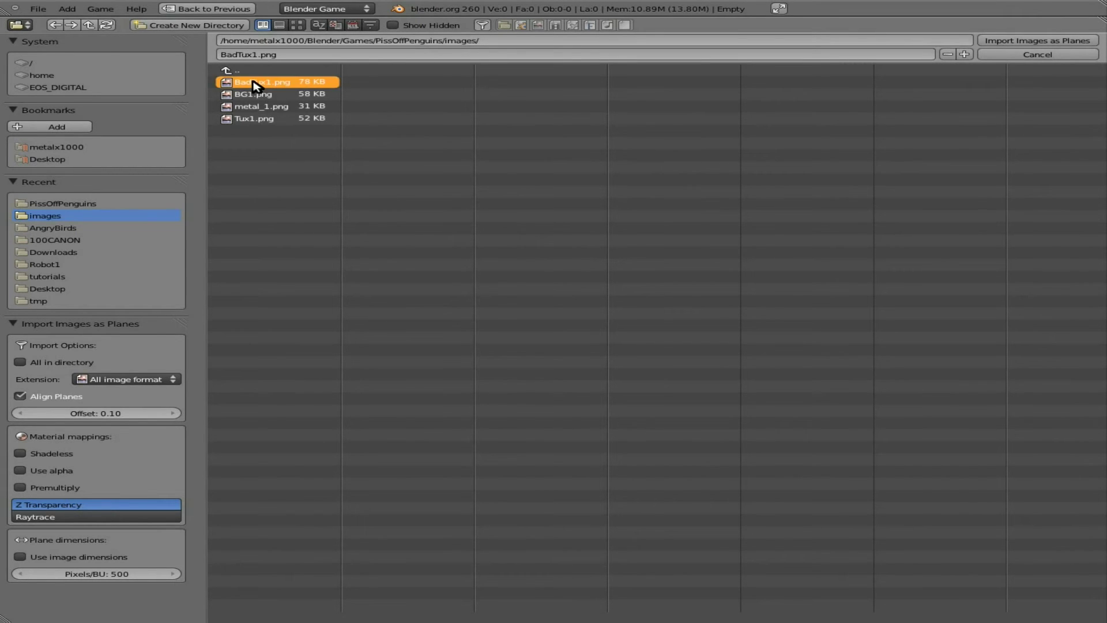
{"action": "left_click", "coordinate": [21, 454]}
{"action": "left_click", "coordinate": [20, 470]}
{"action": "left_click", "coordinate": [20, 487]}
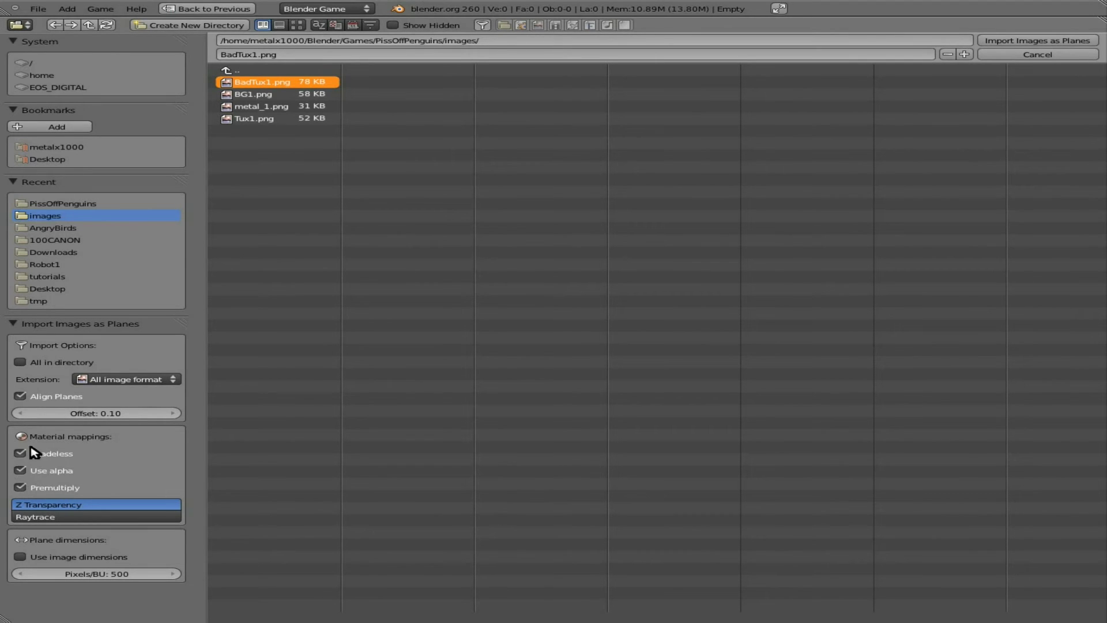
{"action": "left_click", "coordinate": [1013, 43]}
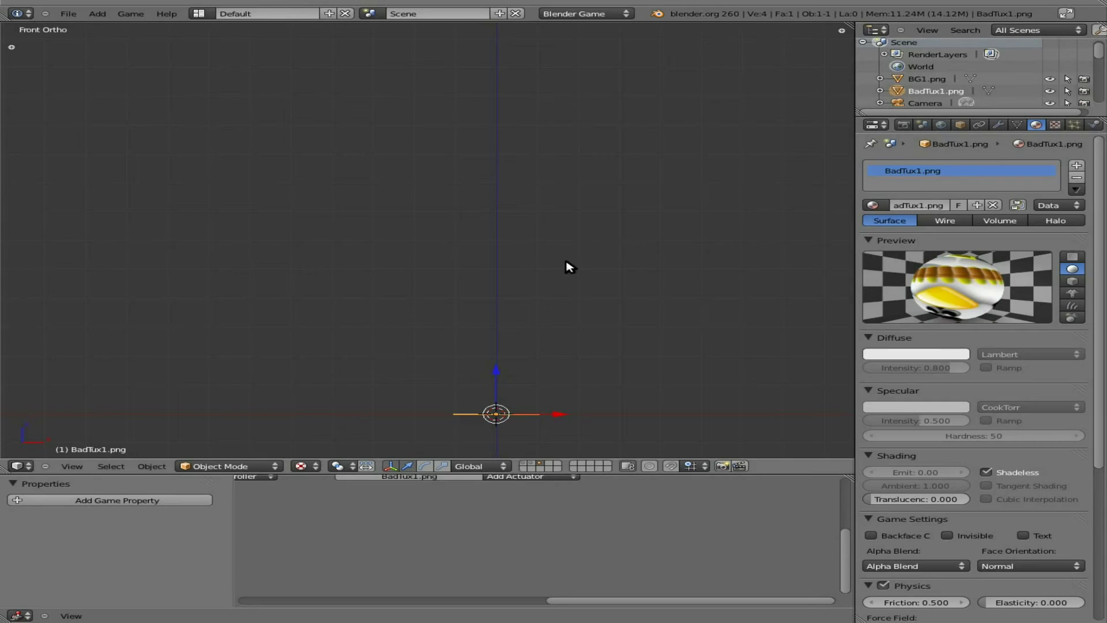
Step: Extrude the BadTux1 plane upward about 2 units into a box
{"action": "key", "text": "Tab"}
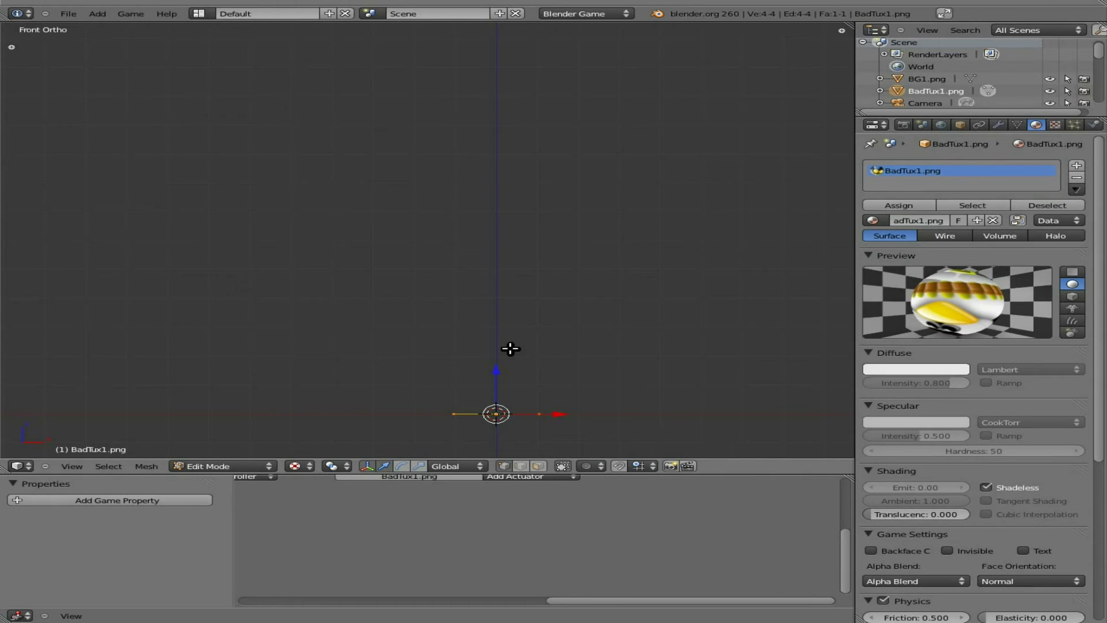
{"action": "key", "text": "e"}
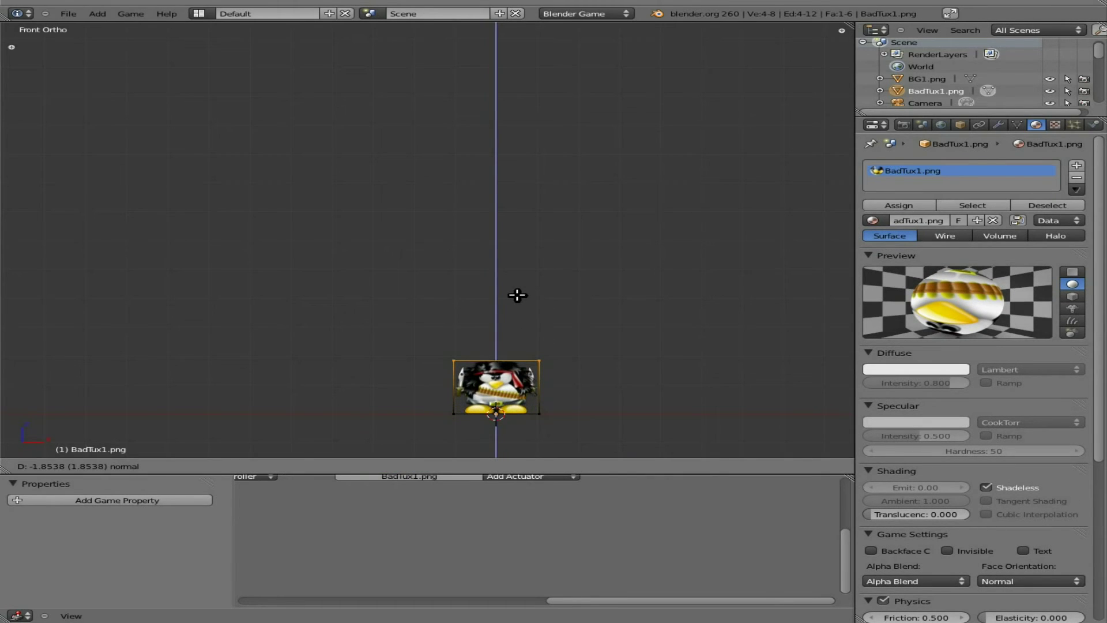
{"action": "left_click", "coordinate": [518, 291]}
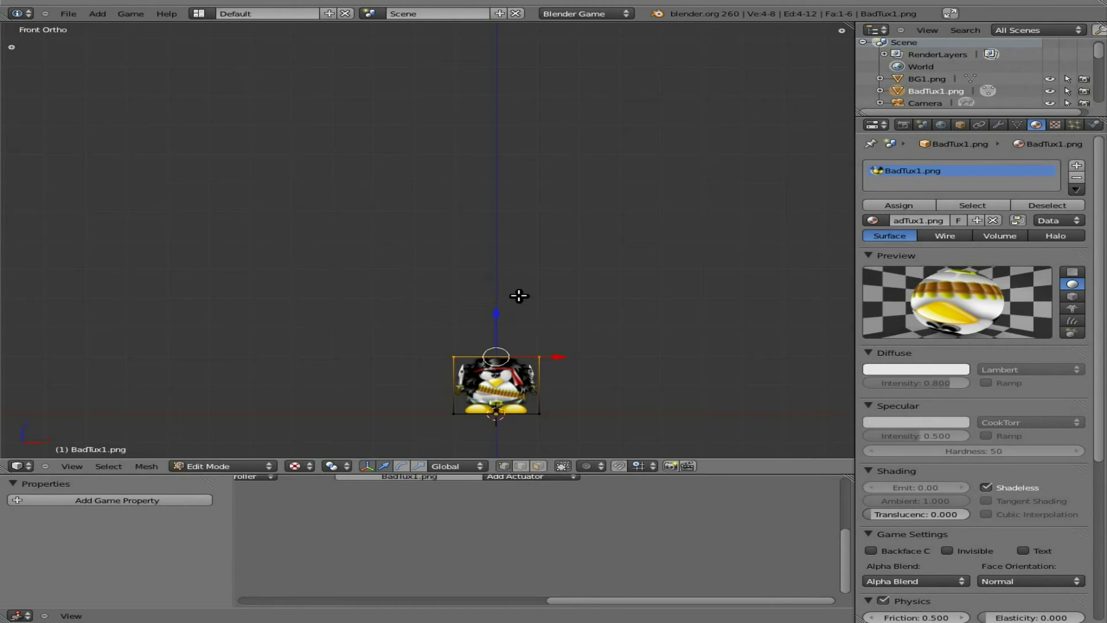
Step: Switch to face selection and wireframe, and from the top view select every face of the box except the front one
{"action": "key", "text": "ctrl+Tab"}
{"action": "left_click", "coordinate": [452, 323]}
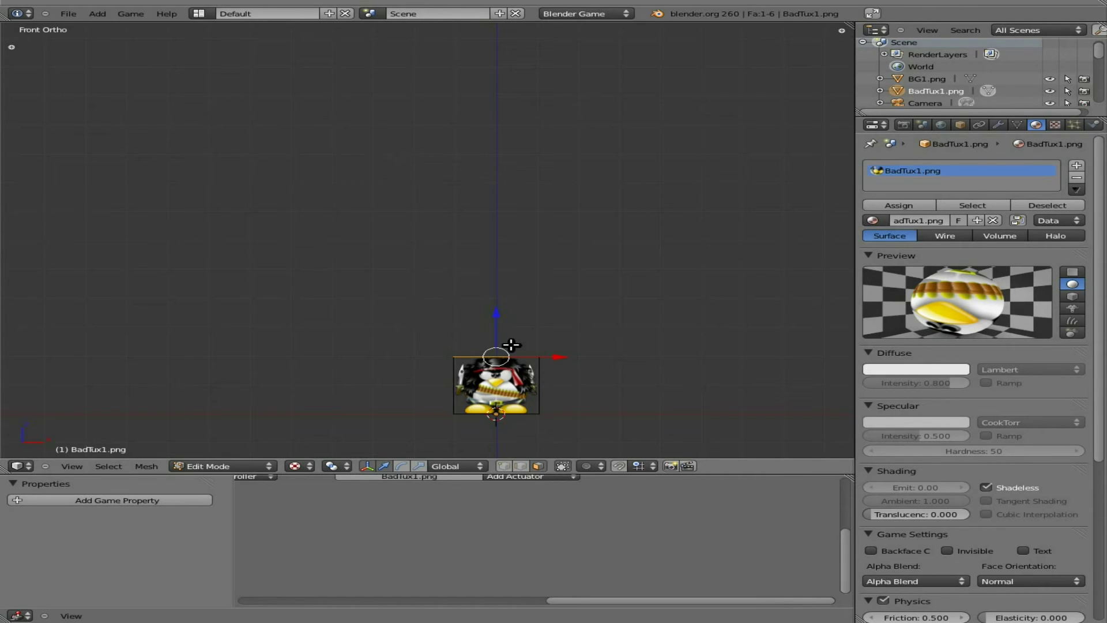
{"action": "key", "text": "z"}
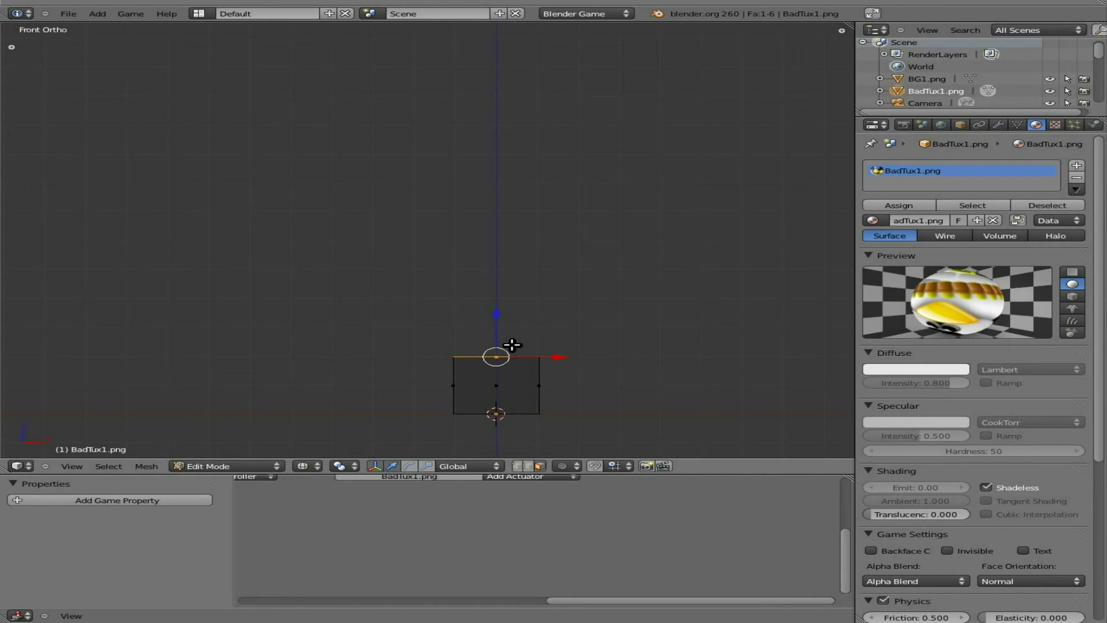
{"action": "key", "text": "KP_7"}
{"action": "key", "text": "a"}
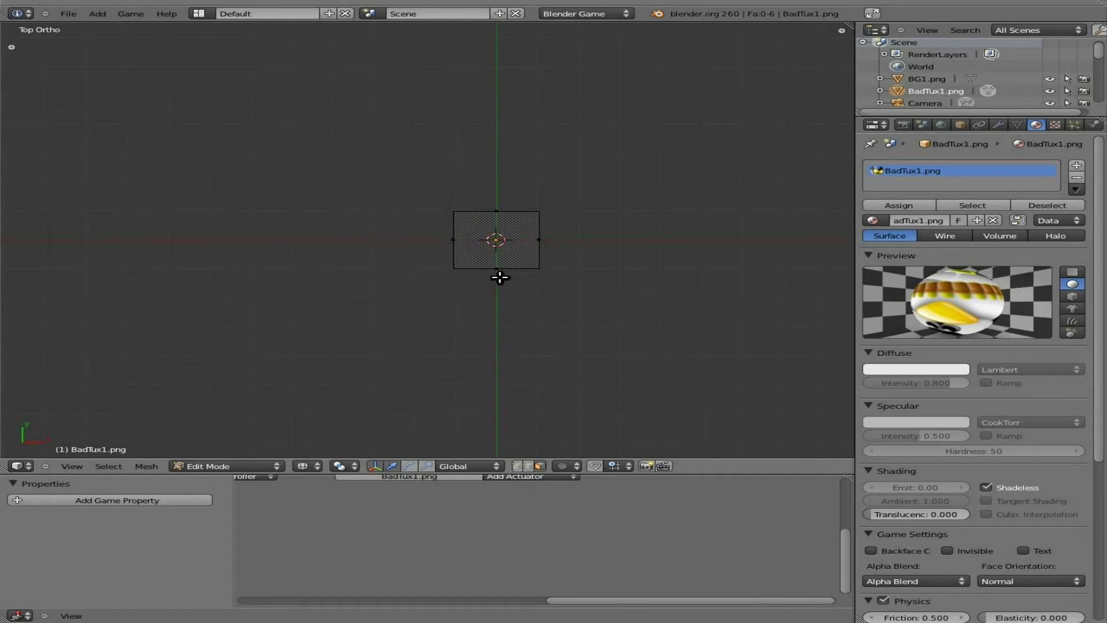
{"action": "key", "text": "b"}
{"action": "left_click_drag", "start_coordinate": [447, 192], "coordinate": [562, 252]}
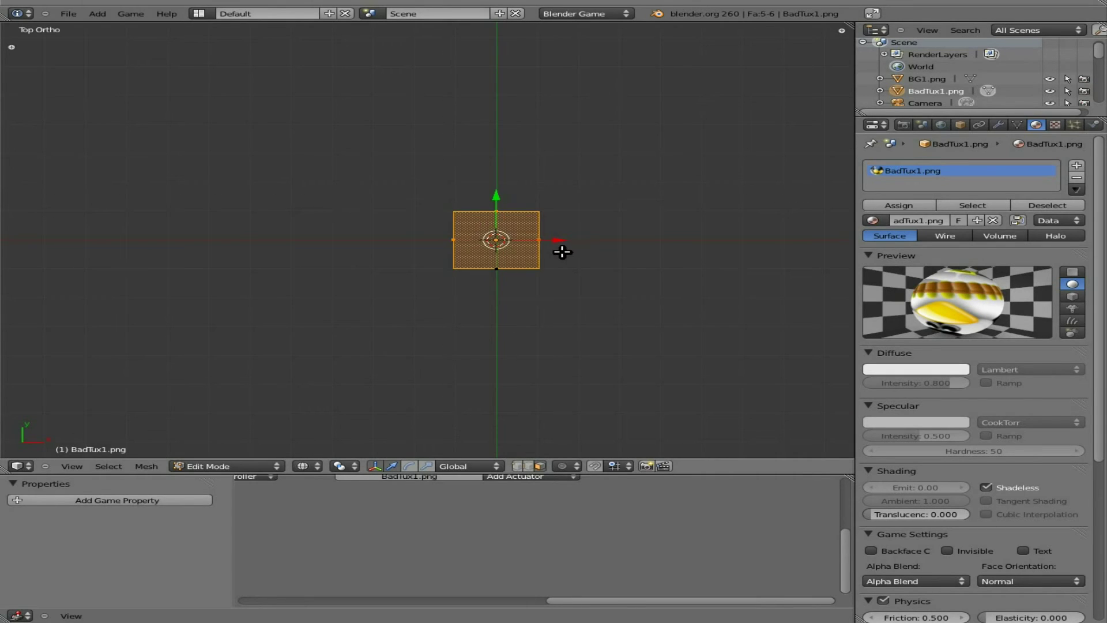
Step: In the UV/Image Editor, shrink the selected faces' UVs to a tiny patch and move them to the image's empty upper-left corner
{"action": "left_click", "coordinate": [18, 615]}
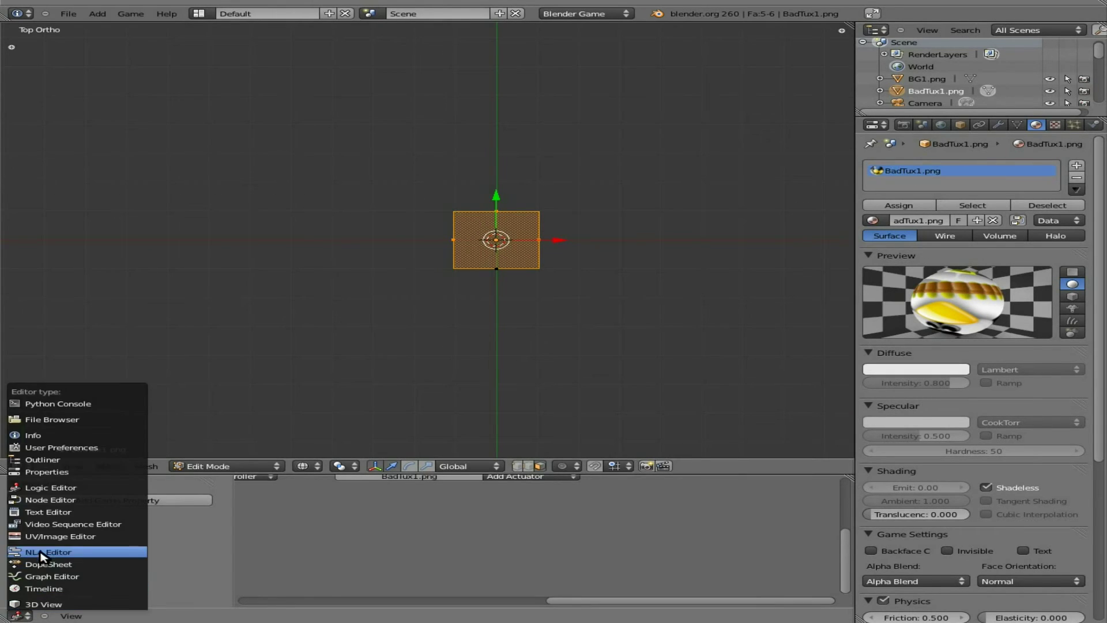
{"action": "left_click", "coordinate": [60, 538]}
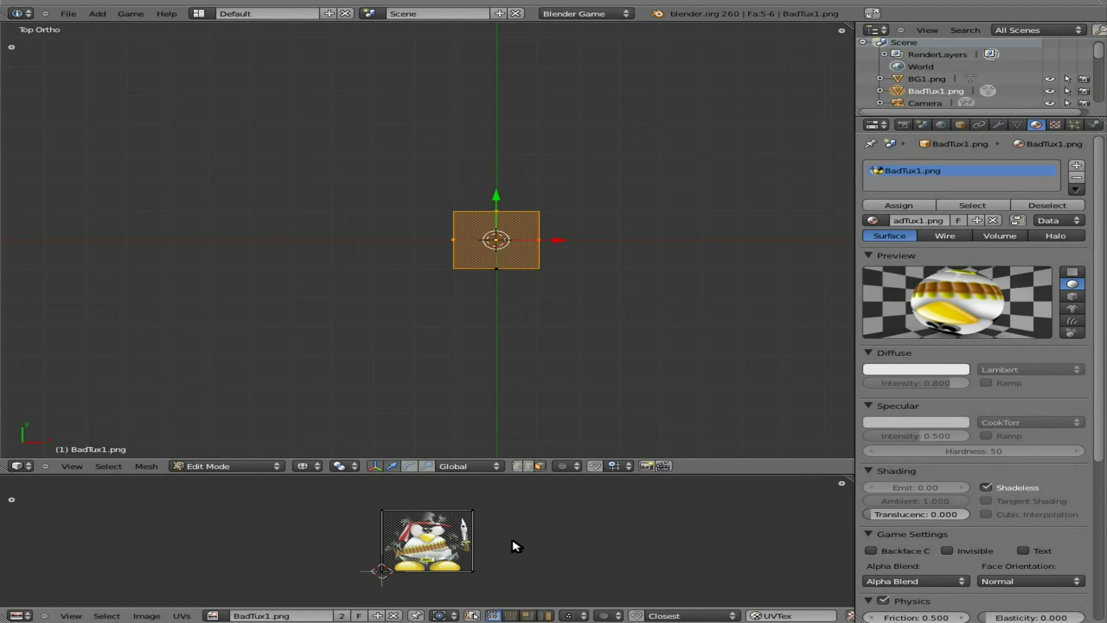
{"action": "key", "text": "a"}
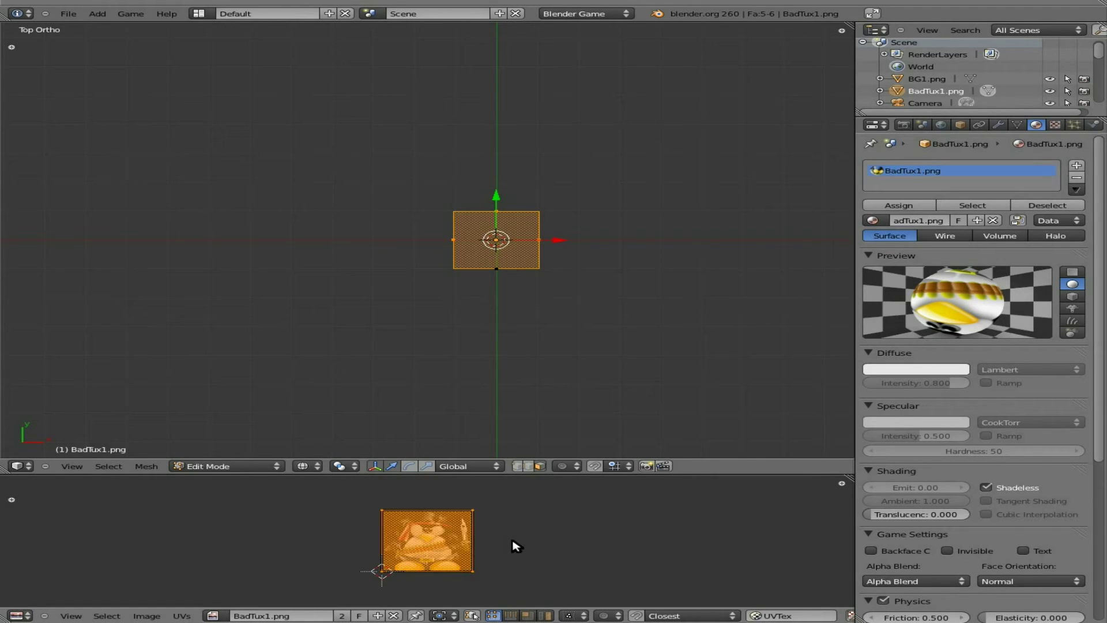
{"action": "key", "text": "s"}
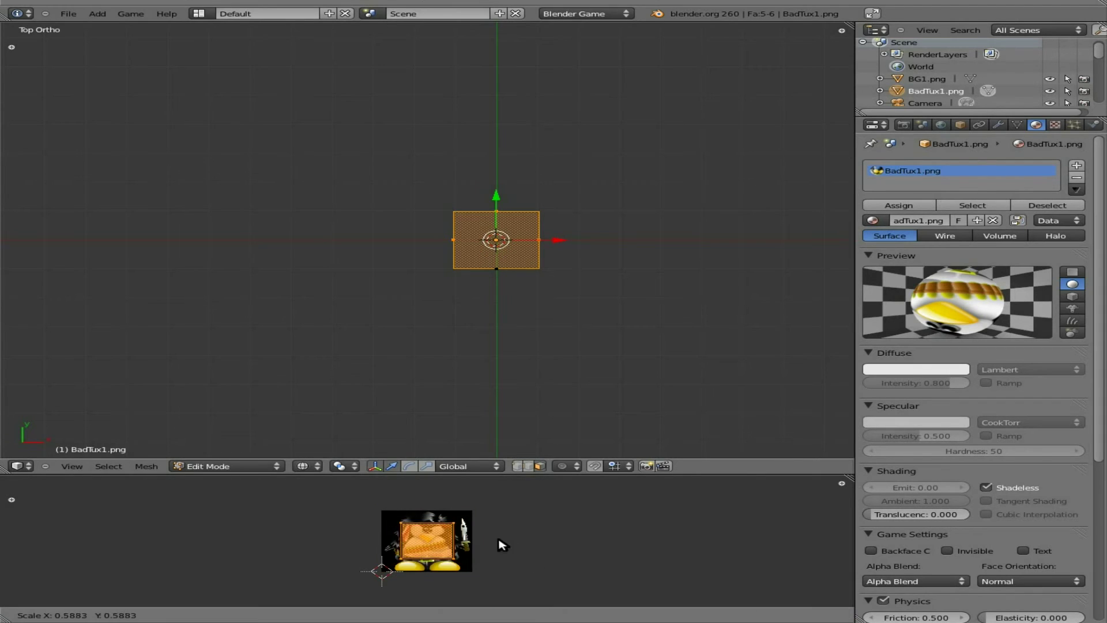
{"action": "left_click", "coordinate": [439, 543]}
{"action": "key", "text": "g"}
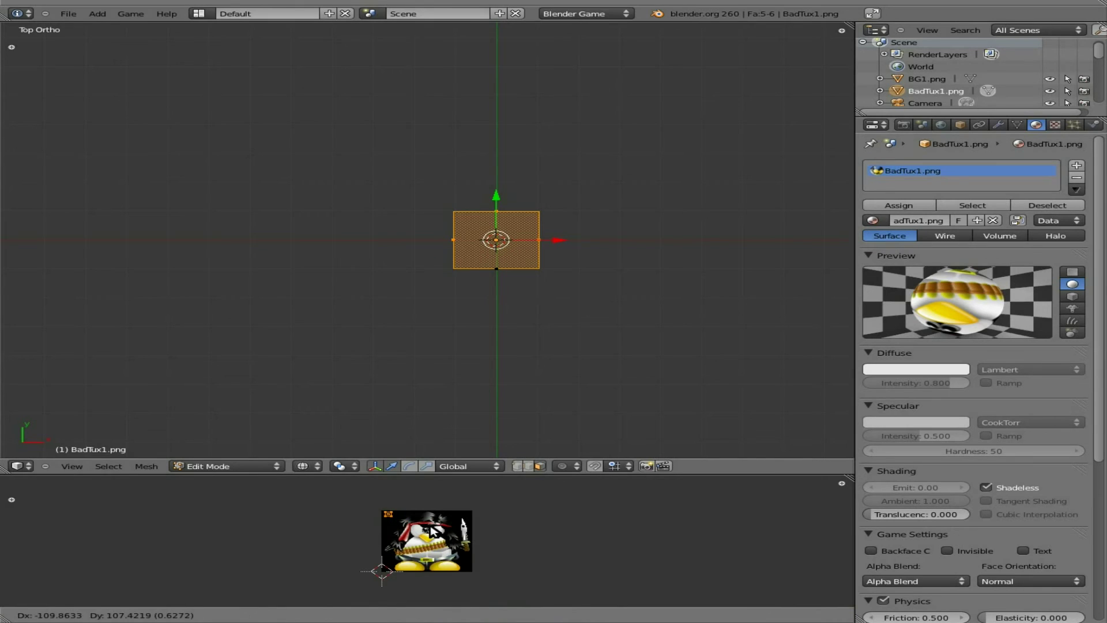
{"action": "left_click", "coordinate": [432, 532]}
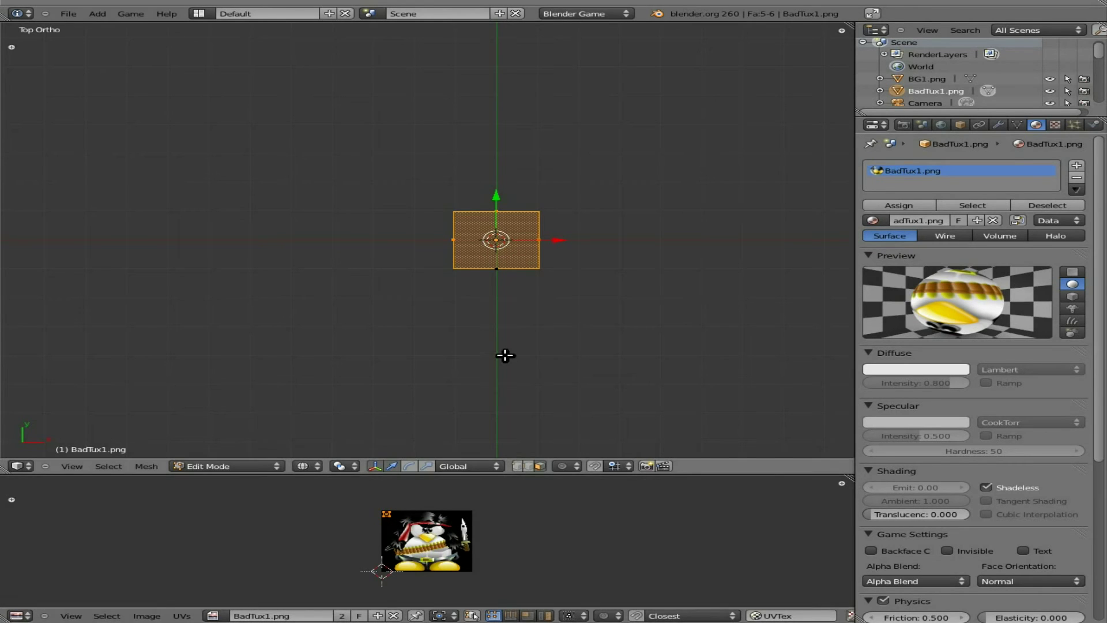
Step: Return to Object Mode in the front view and set the viewport shading to Textured
{"action": "key", "text": "KP_1"}
{"action": "key", "text": "Tab"}
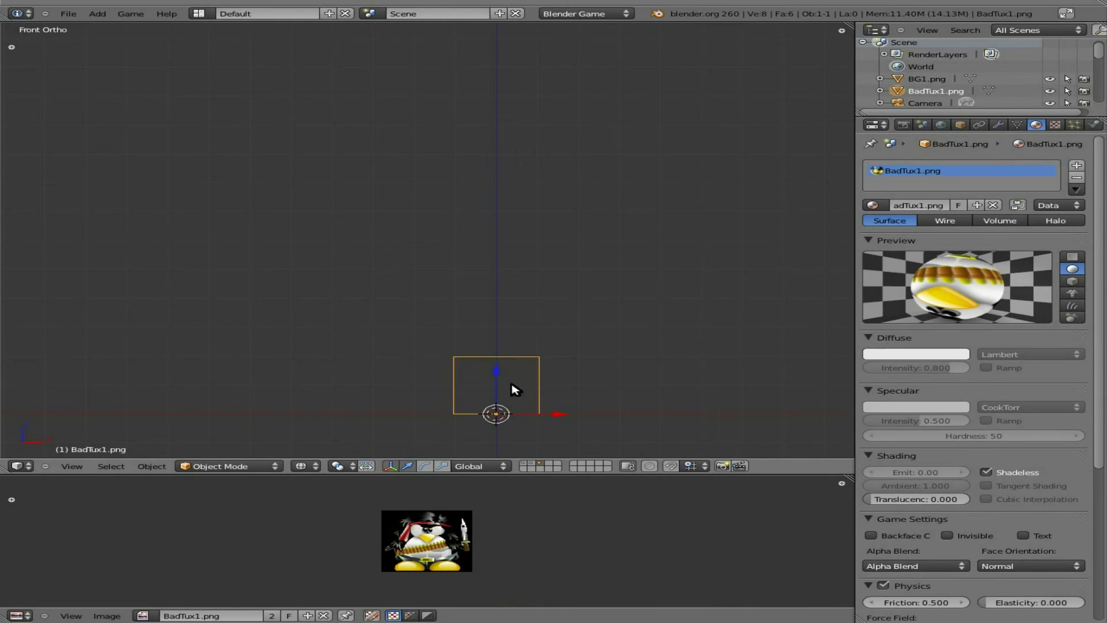
{"action": "left_click", "coordinate": [301, 466]}
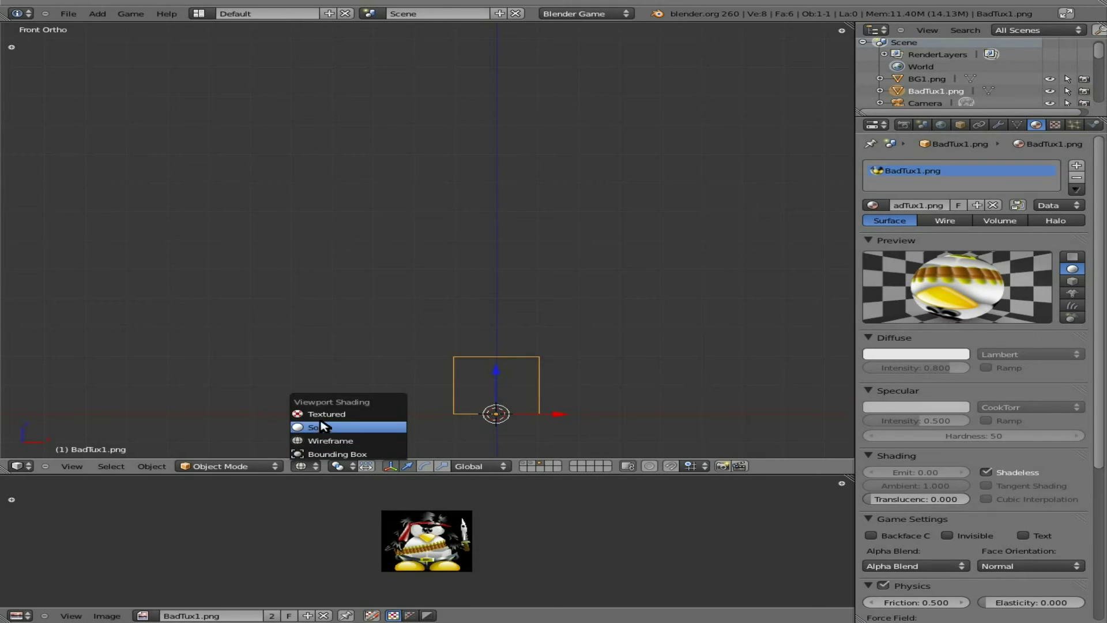
{"action": "left_click", "coordinate": [348, 412]}
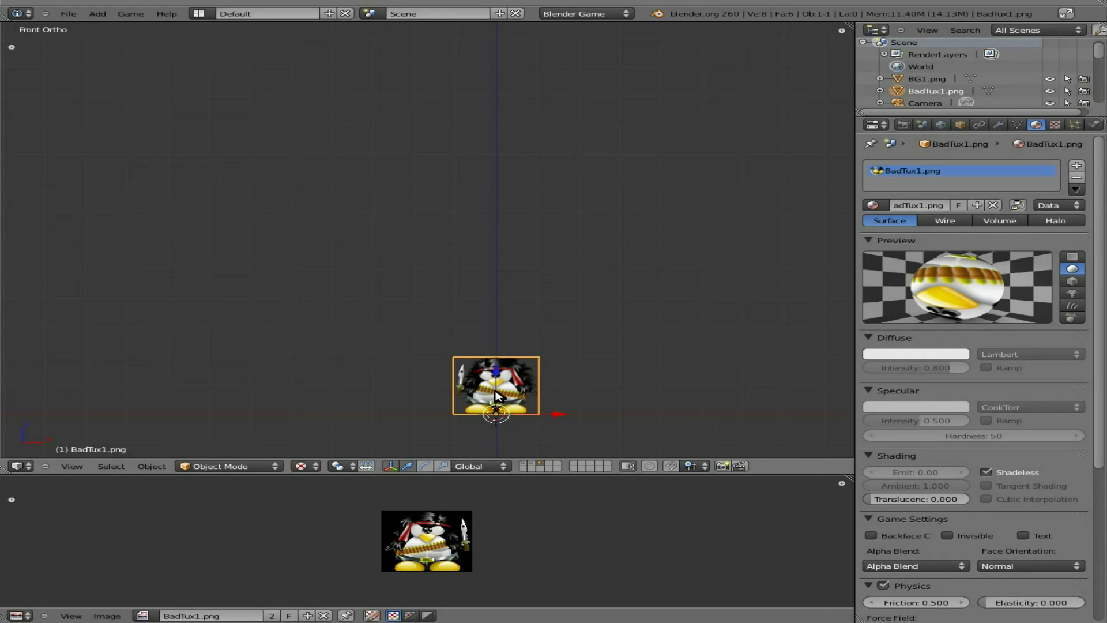
Step: Move the BadTux1 box to the first layer and show that layer with the tower
{"action": "left_click", "coordinate": [523, 463]}
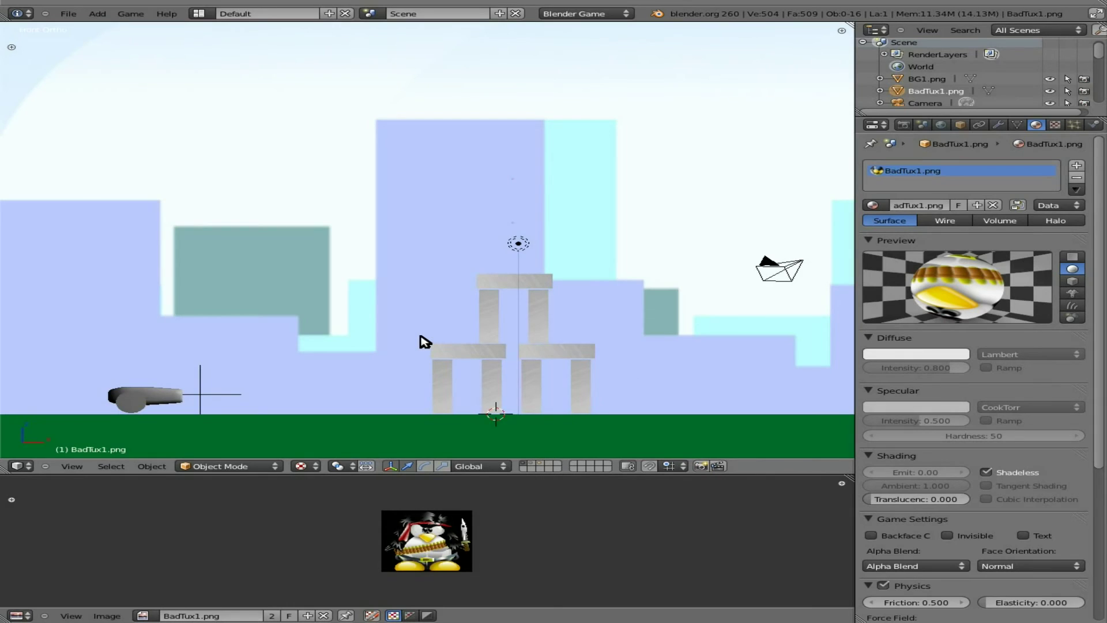
{"action": "left_click", "coordinate": [540, 464]}
{"action": "key", "text": "m"}
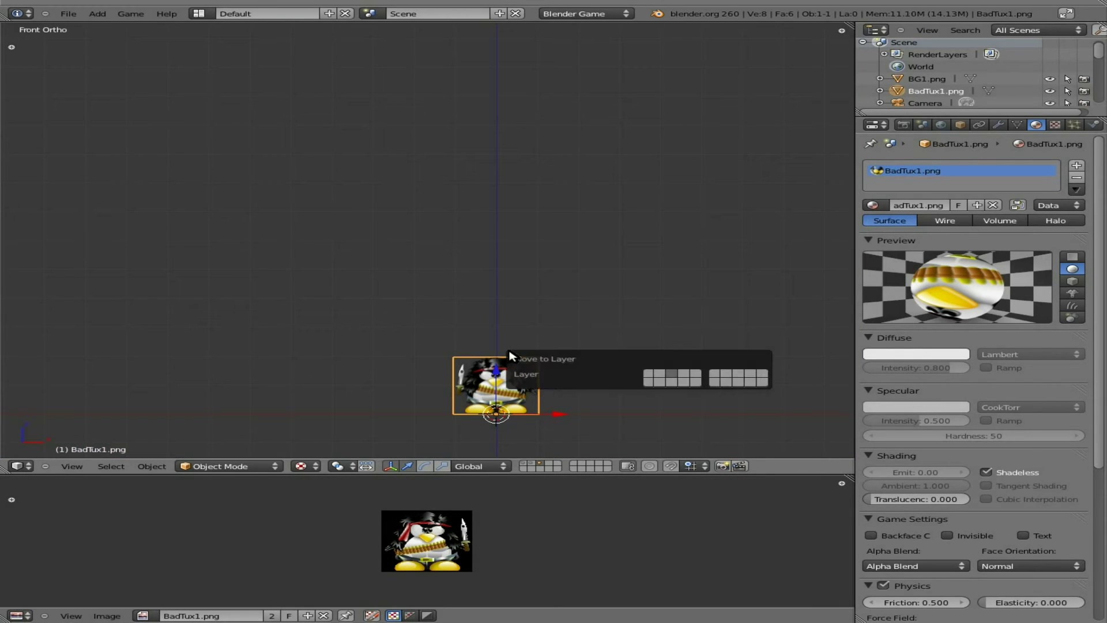
{"action": "left_click", "coordinate": [648, 374]}
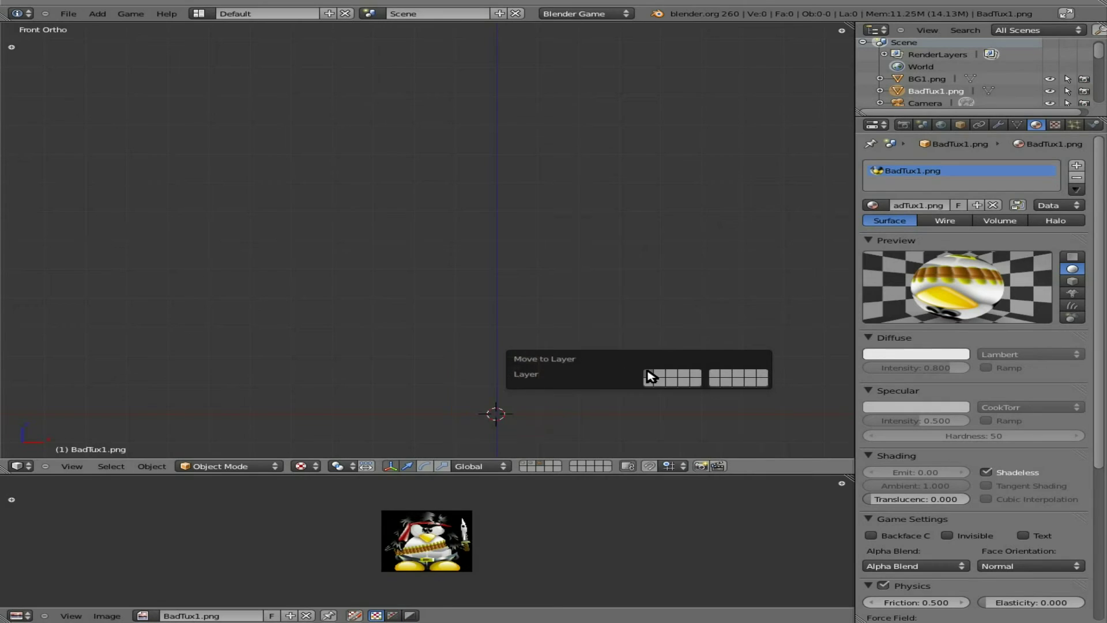
{"action": "left_click", "coordinate": [524, 466]}
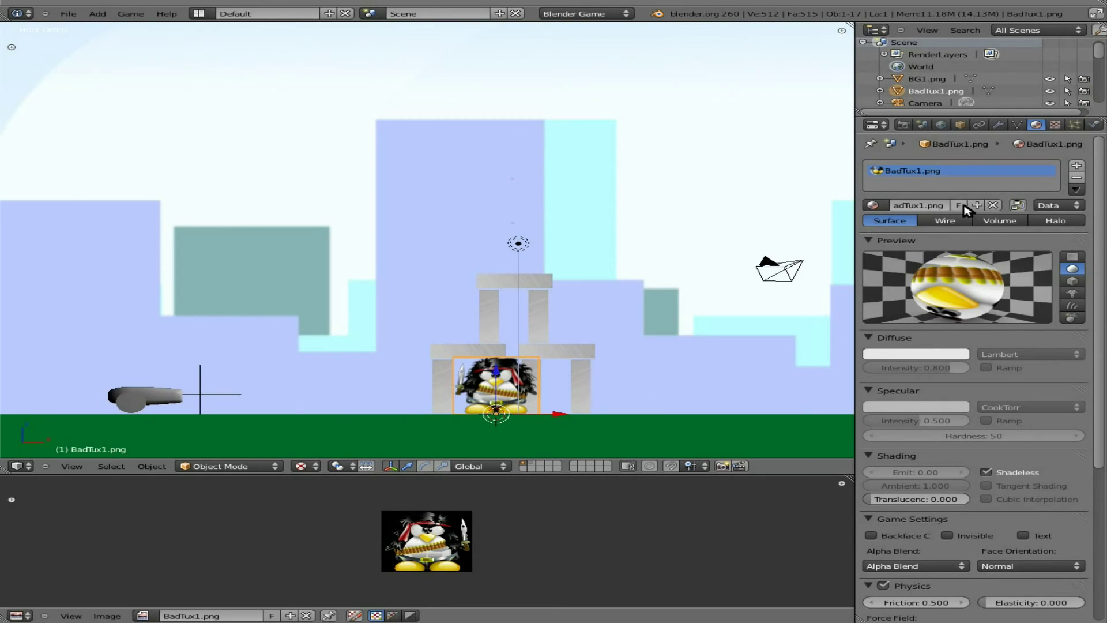
Step: Make the BadTux1 box a Rigid Body with Box collision bounds and scale it down to about 0.7 of its size
{"action": "left_click", "coordinate": [1093, 124]}
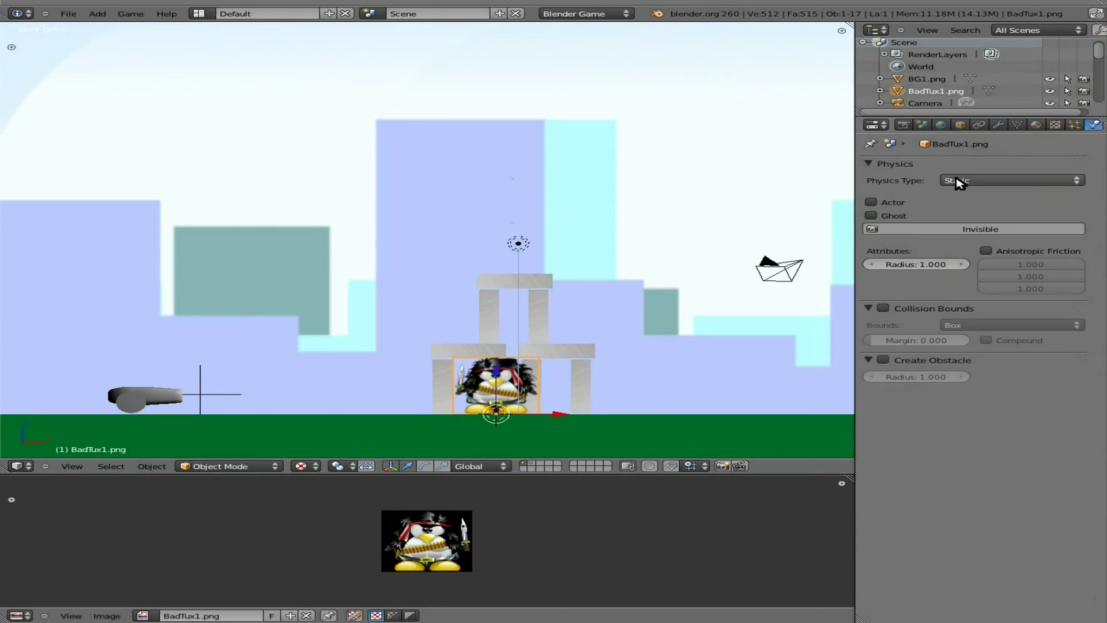
{"action": "left_click", "coordinate": [958, 181]}
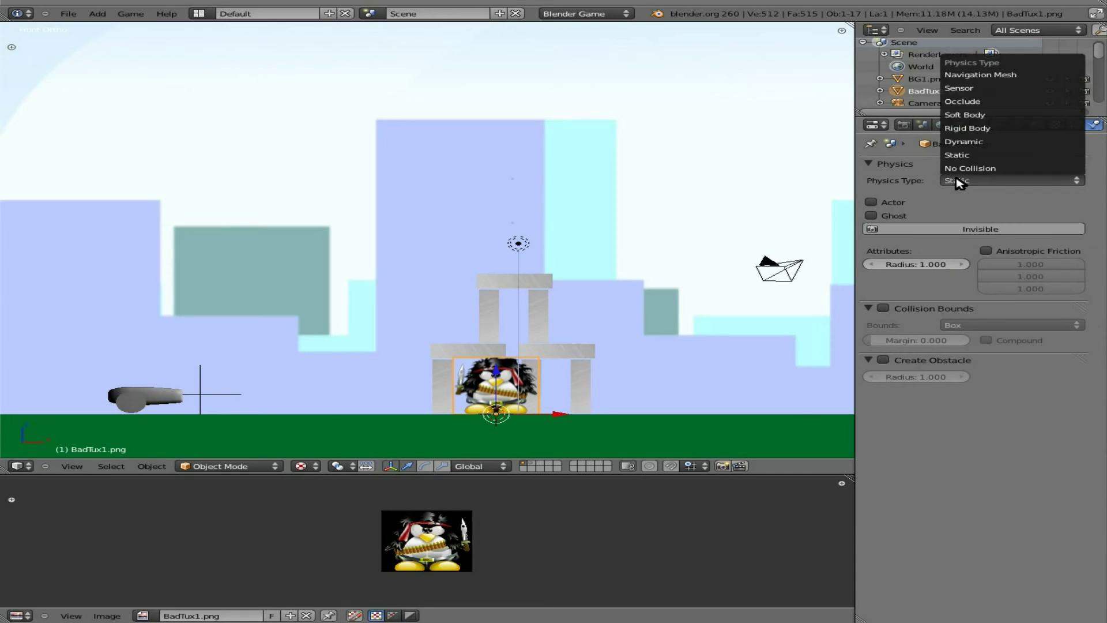
{"action": "left_click", "coordinate": [983, 128]}
{"action": "left_click", "coordinate": [883, 414]}
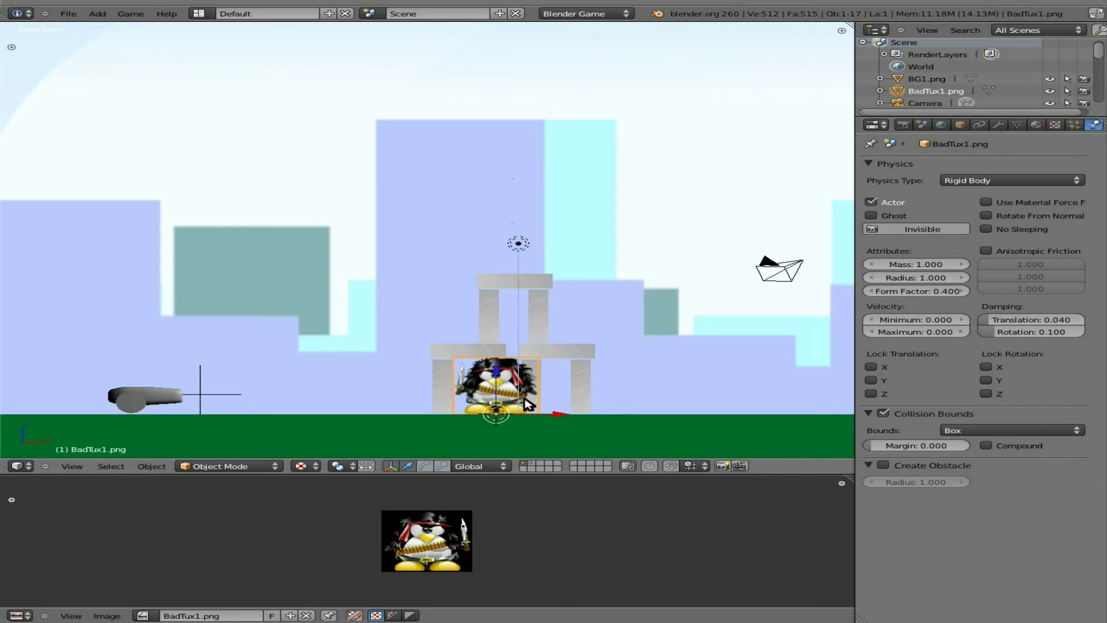
{"action": "key", "text": "s"}
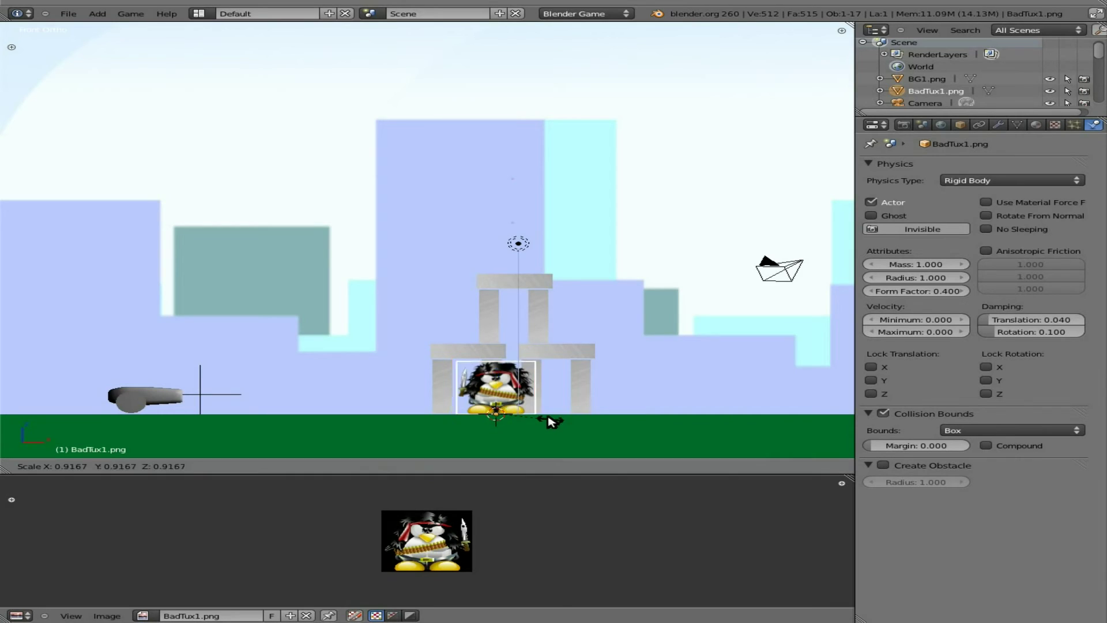
{"action": "left_click", "coordinate": [541, 416]}
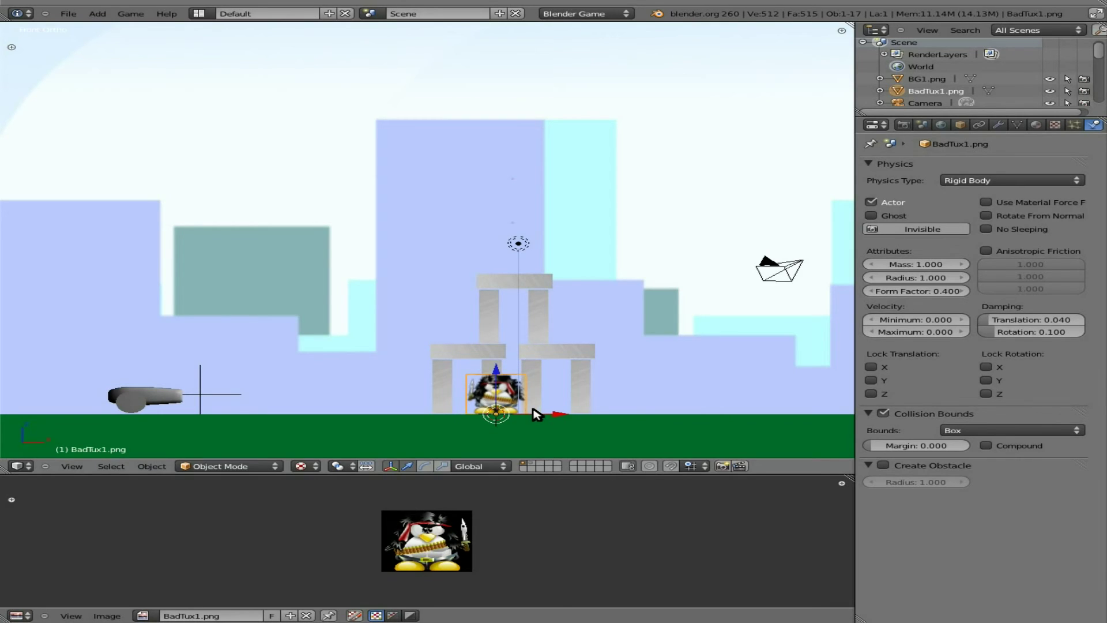
Step: Move the BadTux1 box up about 4.95 units onto the tower's top block and test-run the game
{"action": "key", "text": "g"}
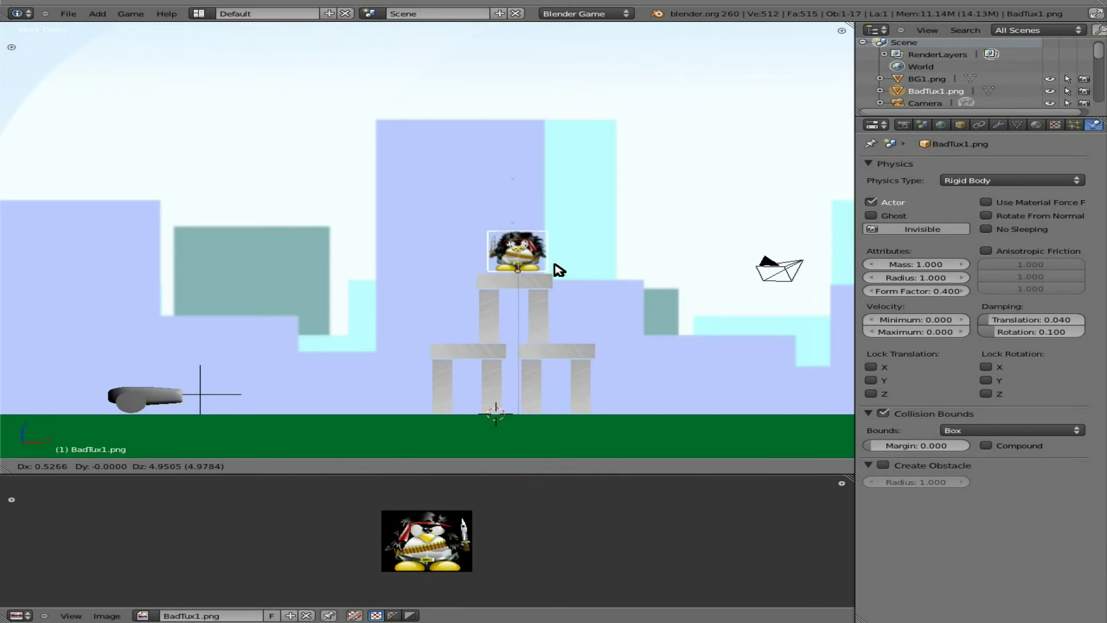
{"action": "left_click", "coordinate": [558, 270]}
{"action": "key", "text": "p"}
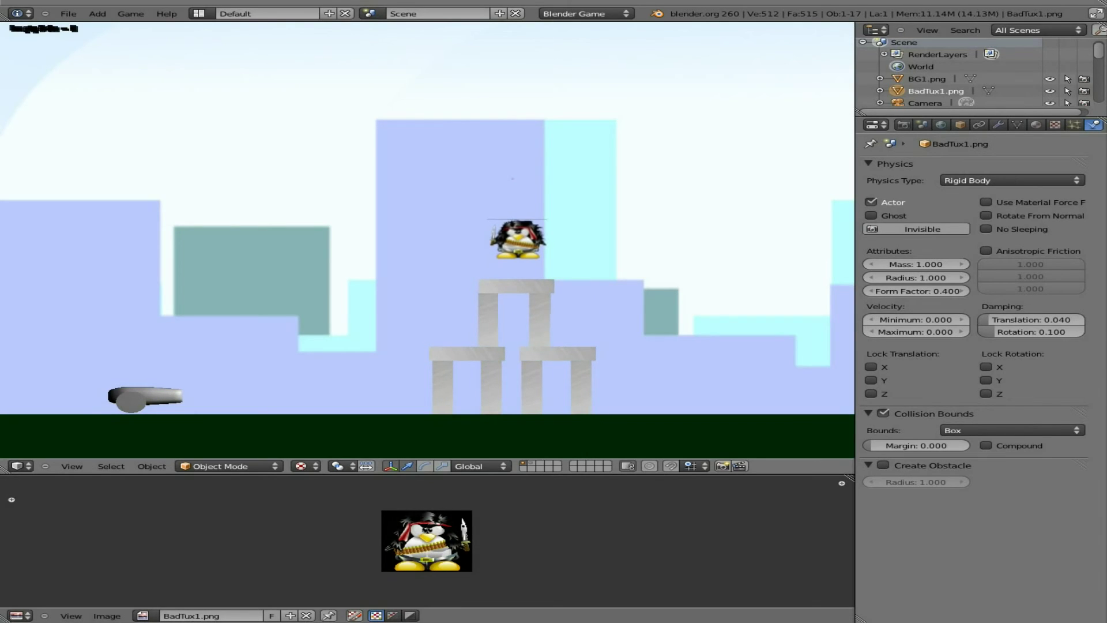
{"action": "key", "text": "Escape"}
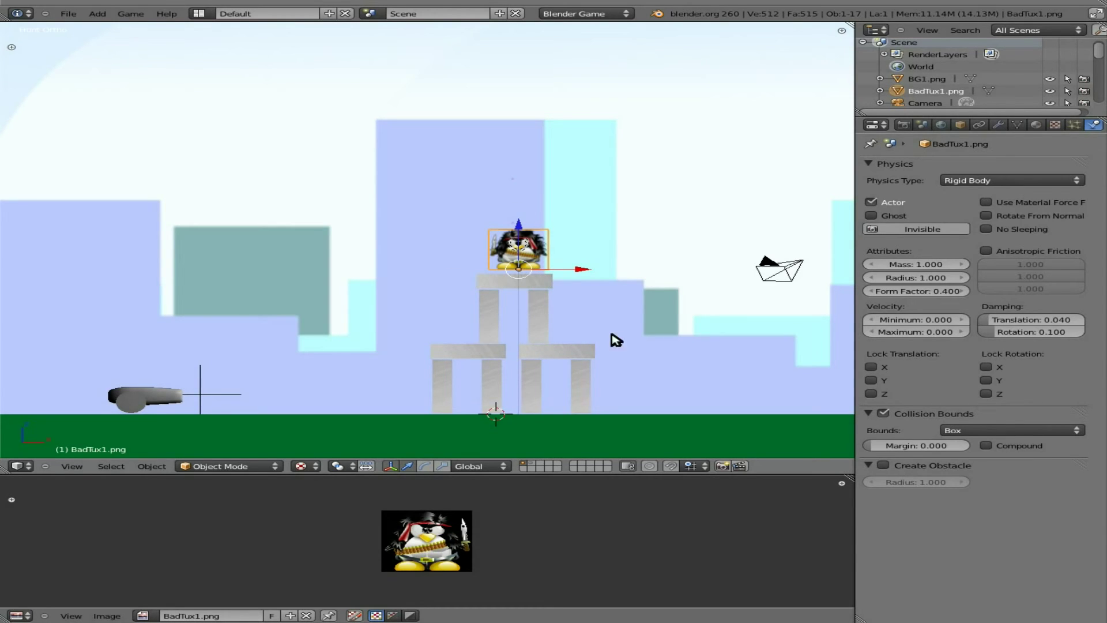
Step: Raise the BadTux1 box along Z, then lower its mesh along Z in Edit Mode until the origin sits at the box's centre
{"action": "key", "text": "g"}
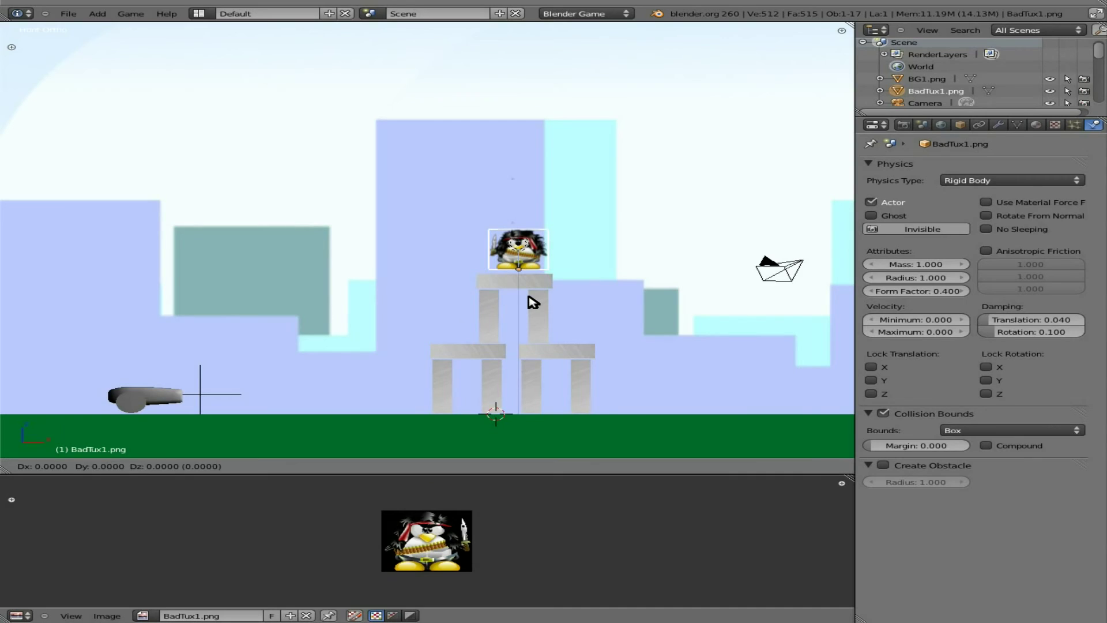
{"action": "key", "text": "z"}
{"action": "left_click", "coordinate": [534, 266]}
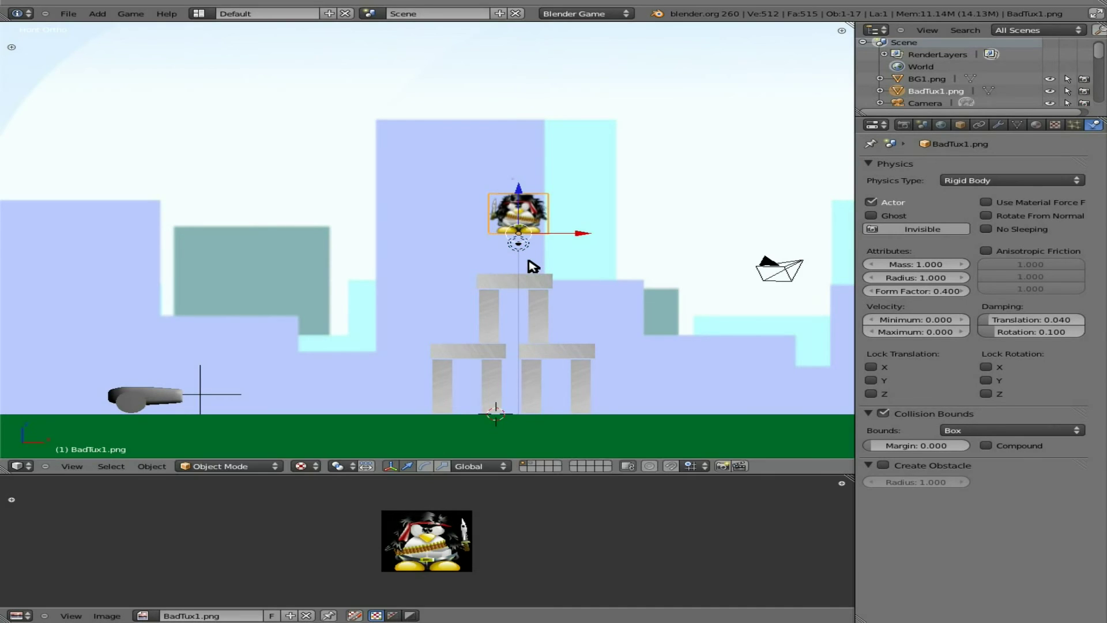
{"action": "key", "text": "Tab"}
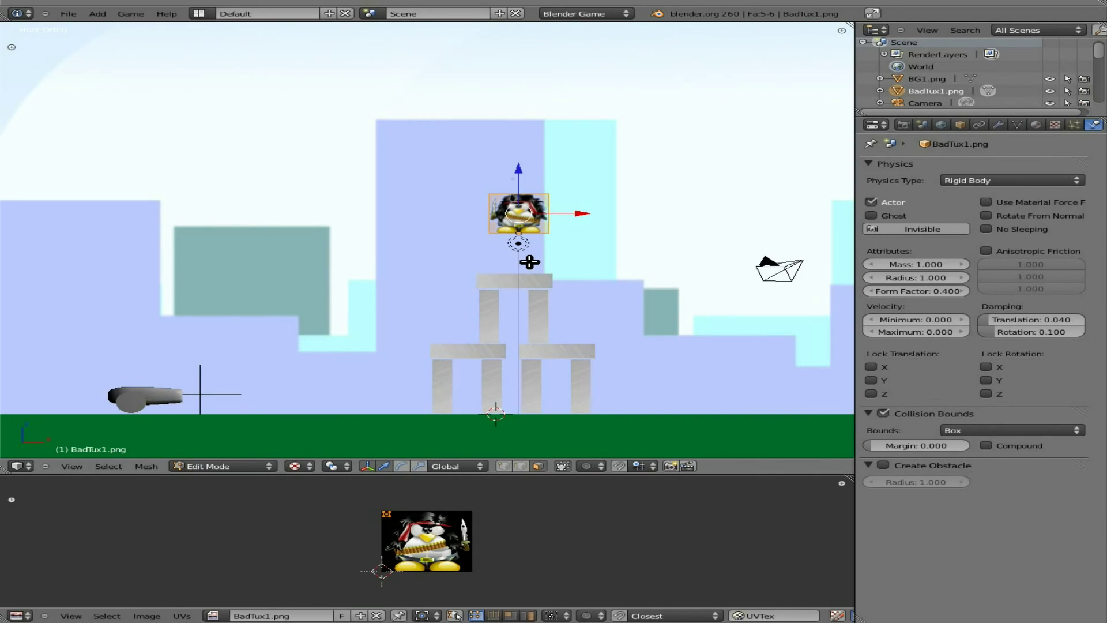
{"action": "key", "text": "g"}
{"action": "key", "text": "z"}
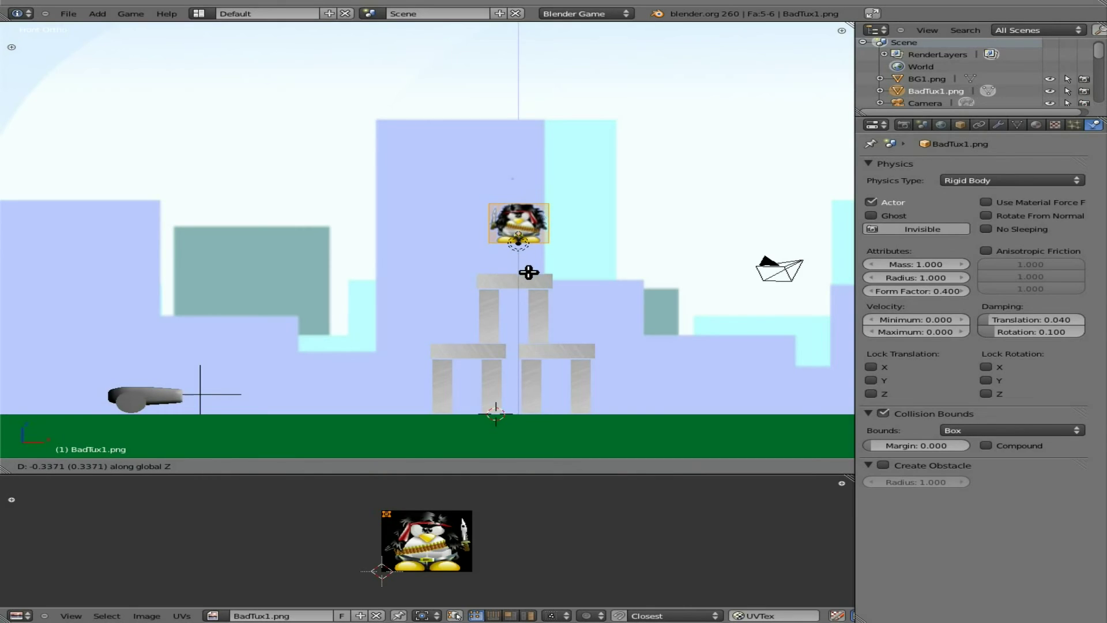
{"action": "left_click", "coordinate": [527, 281]}
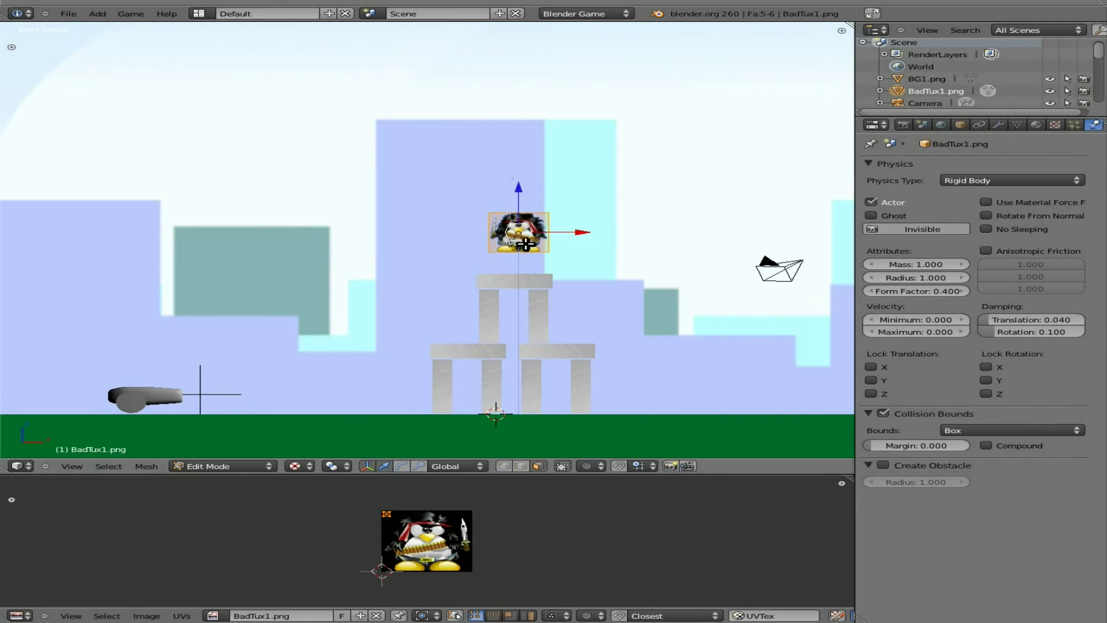
{"action": "key", "text": "Tab"}
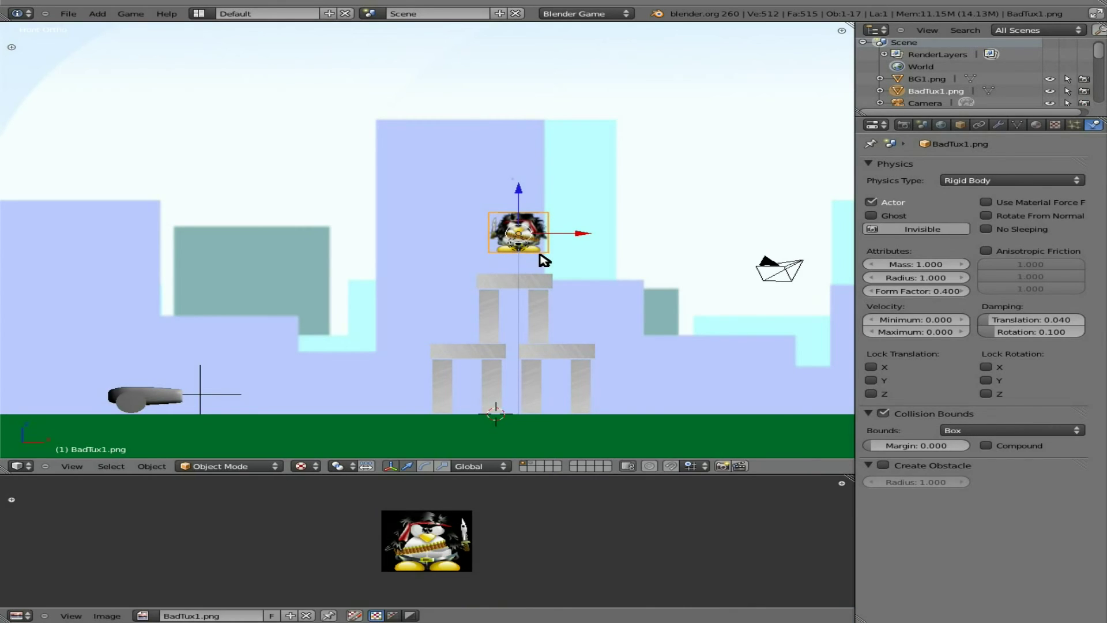
Step: Lower the BadTux1 box about 0.7 units along Z onto the top block and test-run the game
{"action": "key", "text": "g"}
{"action": "key", "text": "z"}
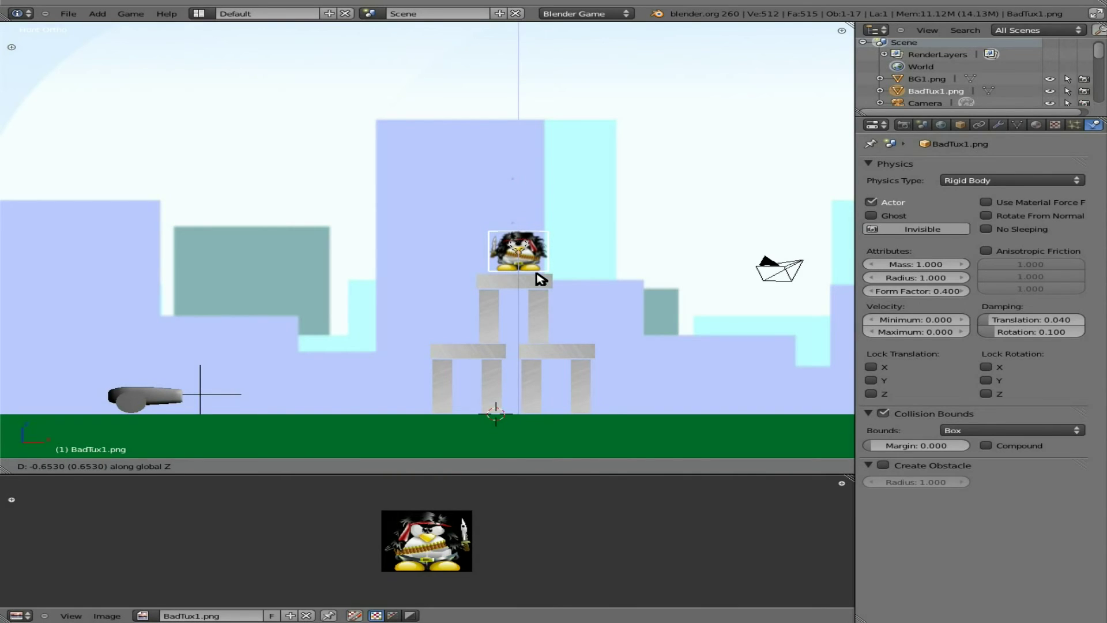
{"action": "left_click", "coordinate": [541, 281]}
{"action": "key", "text": "p"}
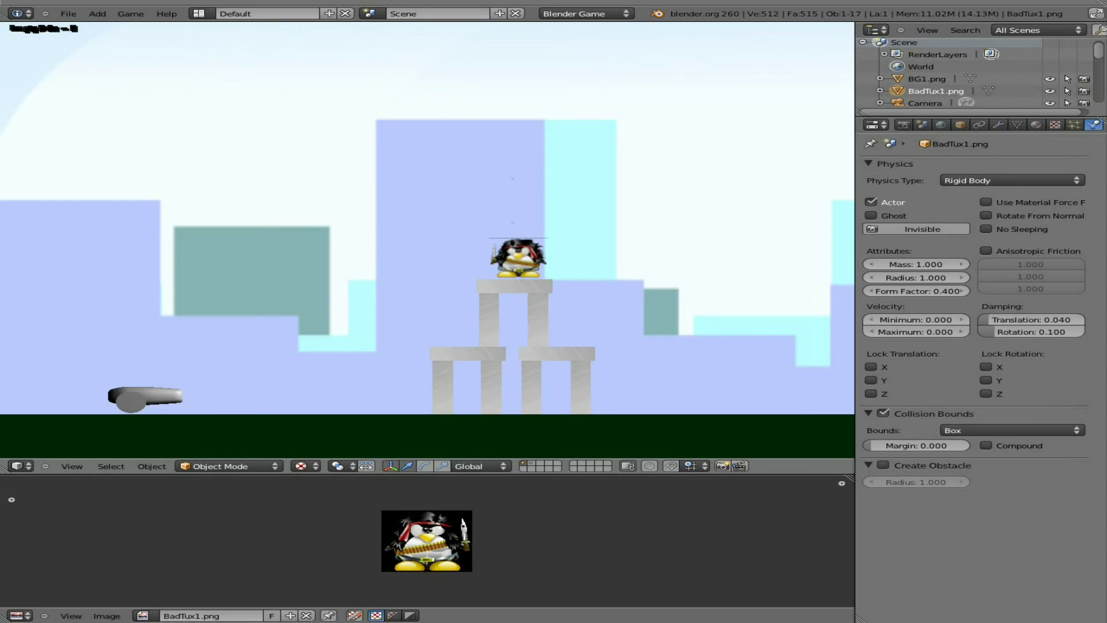
{"action": "key", "text": "Escape"}
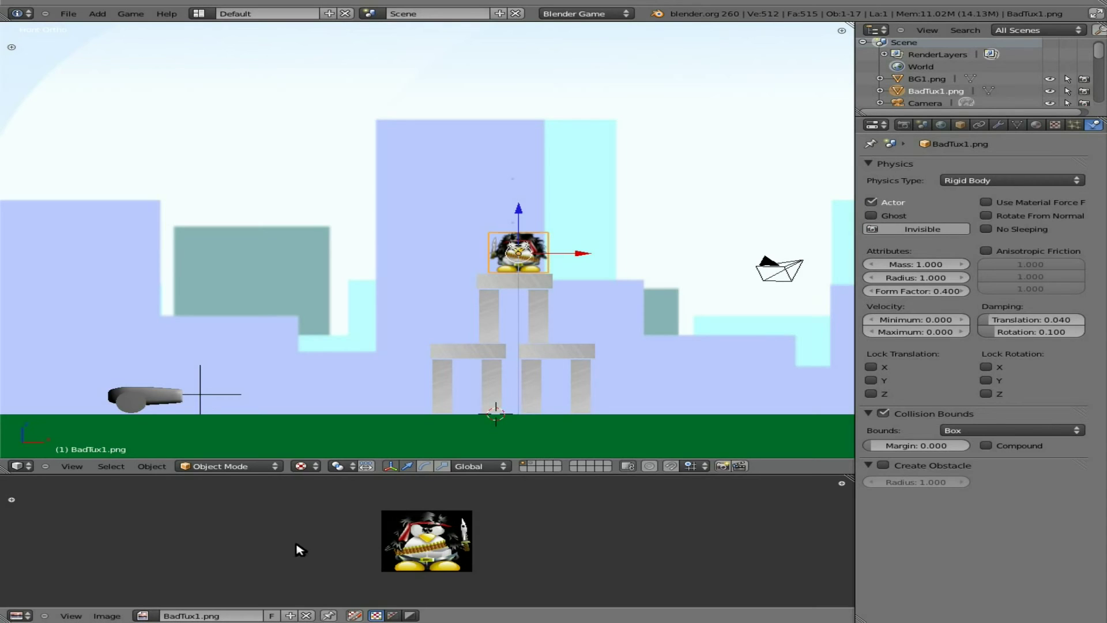
Step: Show the Logic Editor in place of the image editor and add a game property named Tux to the Tux1 penguin on the second layer
{"action": "left_click", "coordinate": [21, 616]}
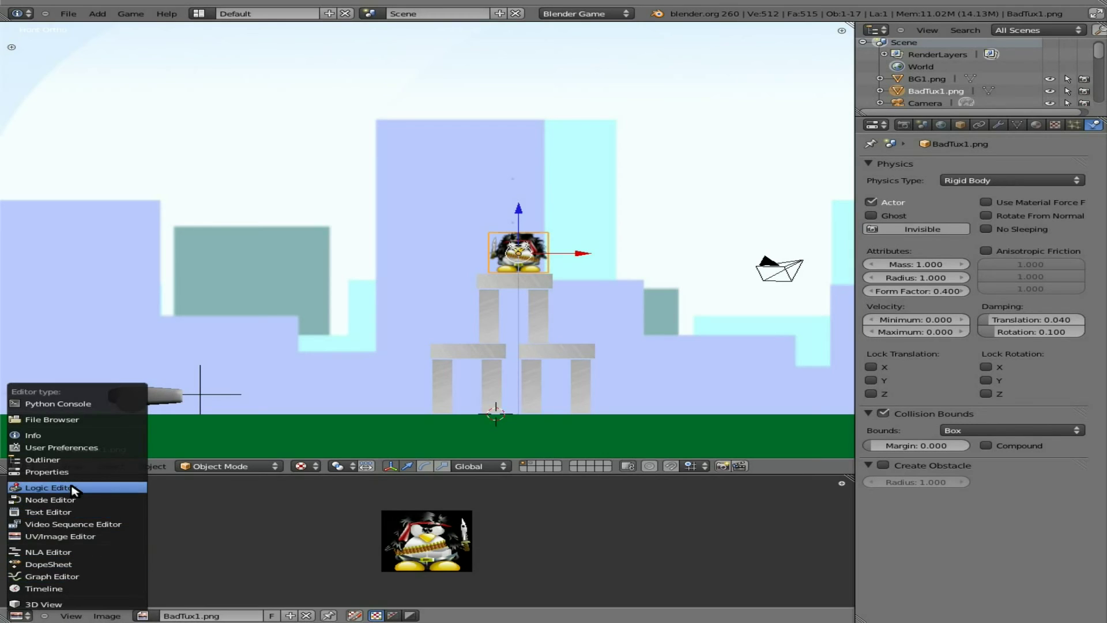
{"action": "left_click", "coordinate": [73, 490]}
{"action": "left_click", "coordinate": [530, 466]}
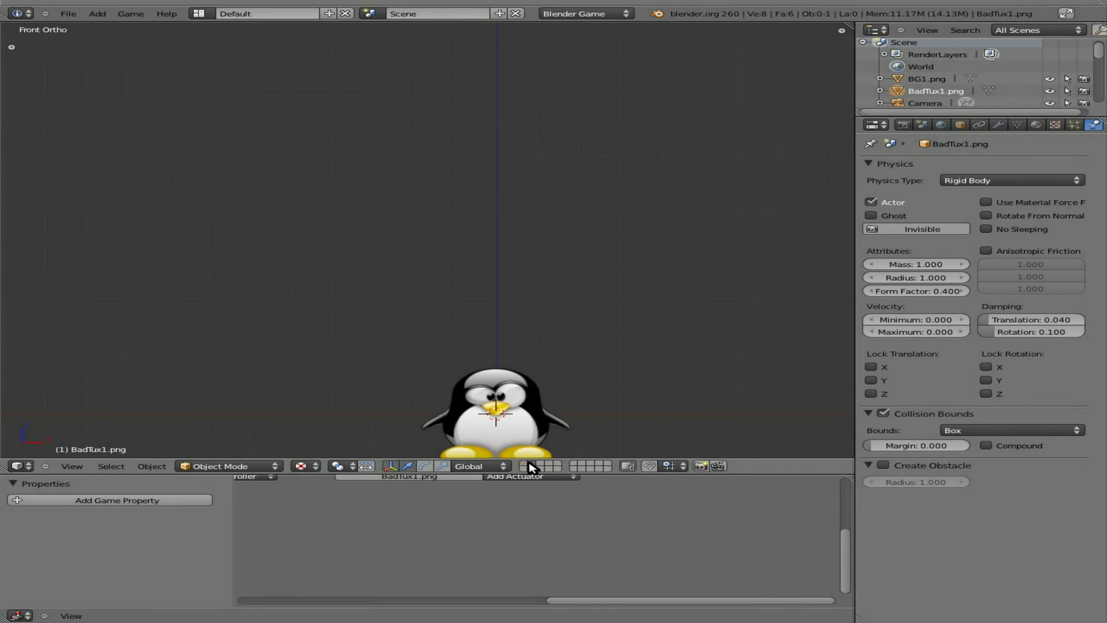
{"action": "left_click", "coordinate": [531, 393]}
{"action": "left_click", "coordinate": [123, 502]}
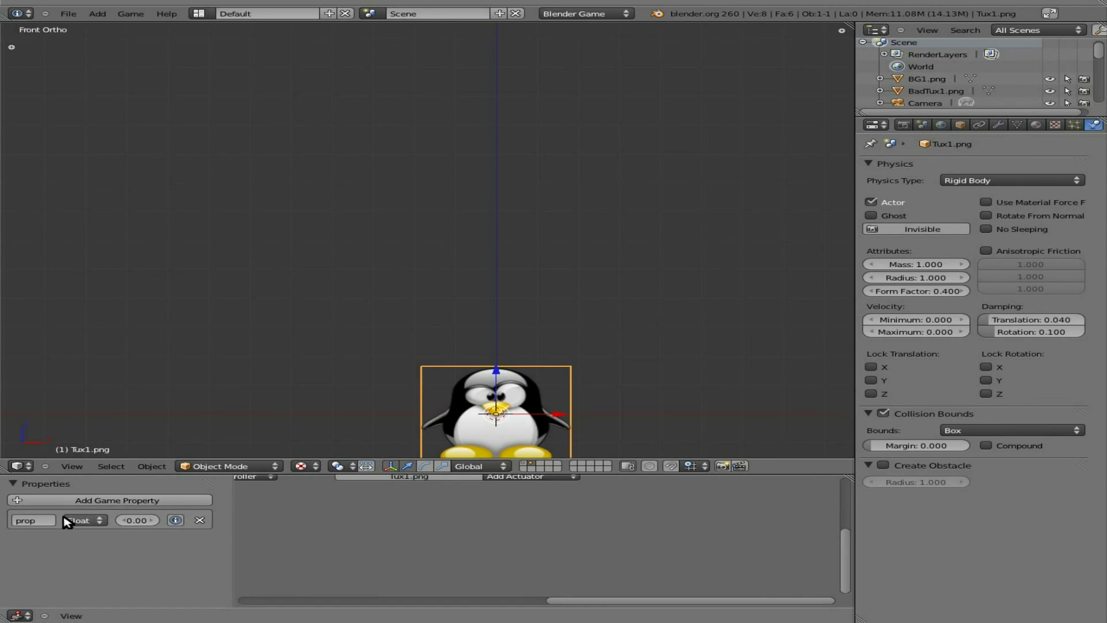
{"action": "left_click", "coordinate": [49, 520]}
{"action": "type", "text": "Tux"}
{"action": "key", "text": "Return"}
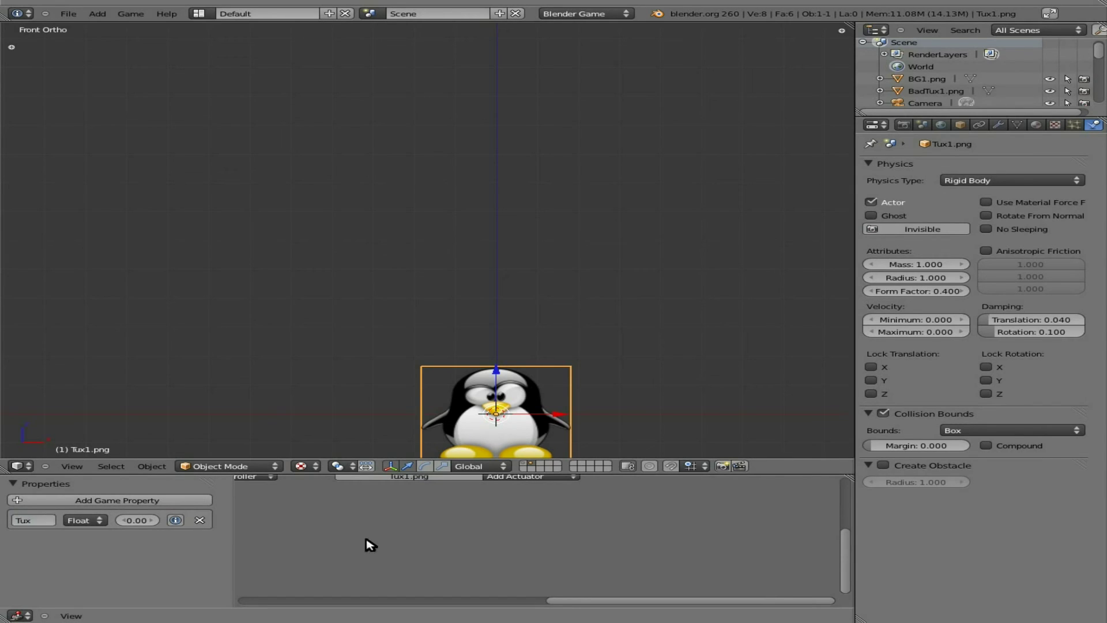
Step: Return to the tower's layer, move the lamp aside from the enemy penguin, and select the BadTux1 box
{"action": "left_click", "coordinate": [526, 466]}
{"action": "right_click", "coordinate": [534, 264]}
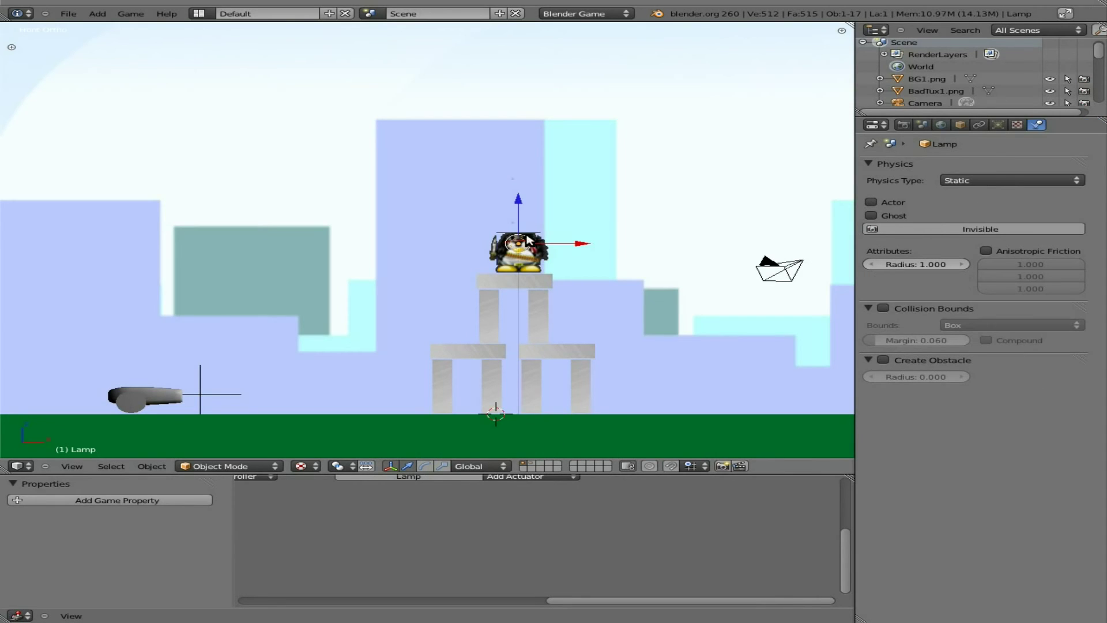
{"action": "right_click", "coordinate": [534, 263]}
{"action": "key", "text": "g"}
{"action": "left_click", "coordinate": [584, 247]}
{"action": "right_click", "coordinate": [506, 249]}
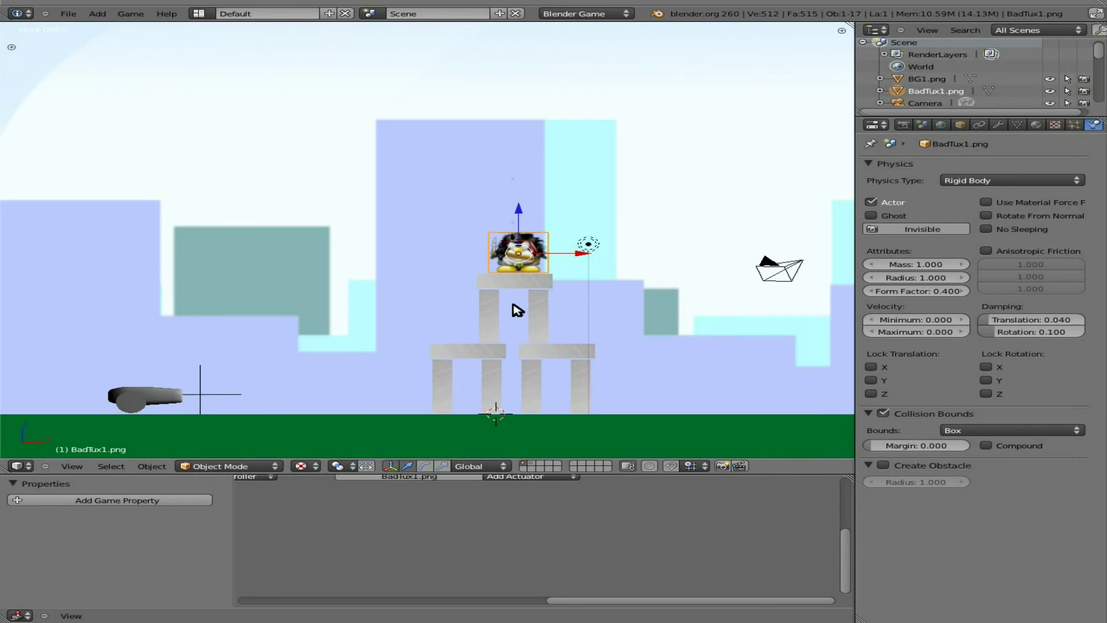
Step: Give BadTux1 an And controller and a Collision sensor that reacts to the property Tux
{"action": "middle_click_drag", "start_coordinate": [403, 480], "coordinate": [459, 541]}
{"action": "left_click", "coordinate": [440, 518]}
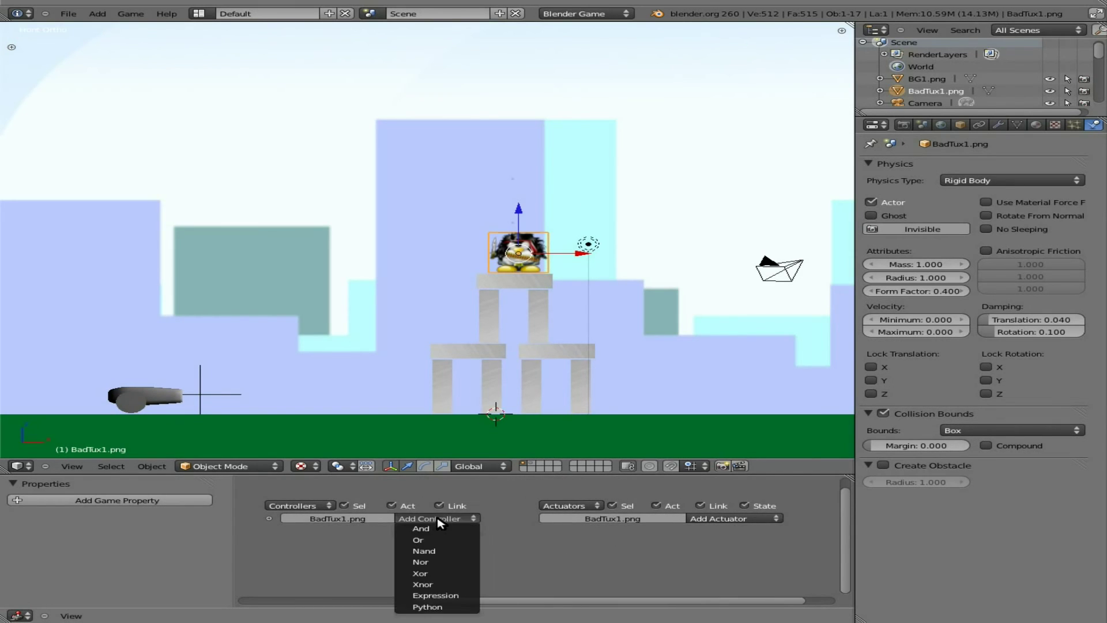
{"action": "left_click", "coordinate": [436, 525]}
{"action": "scroll", "coordinate": [427, 519], "scroll_direction": "left", "scroll_amount": 5, "text": "ctrl"}
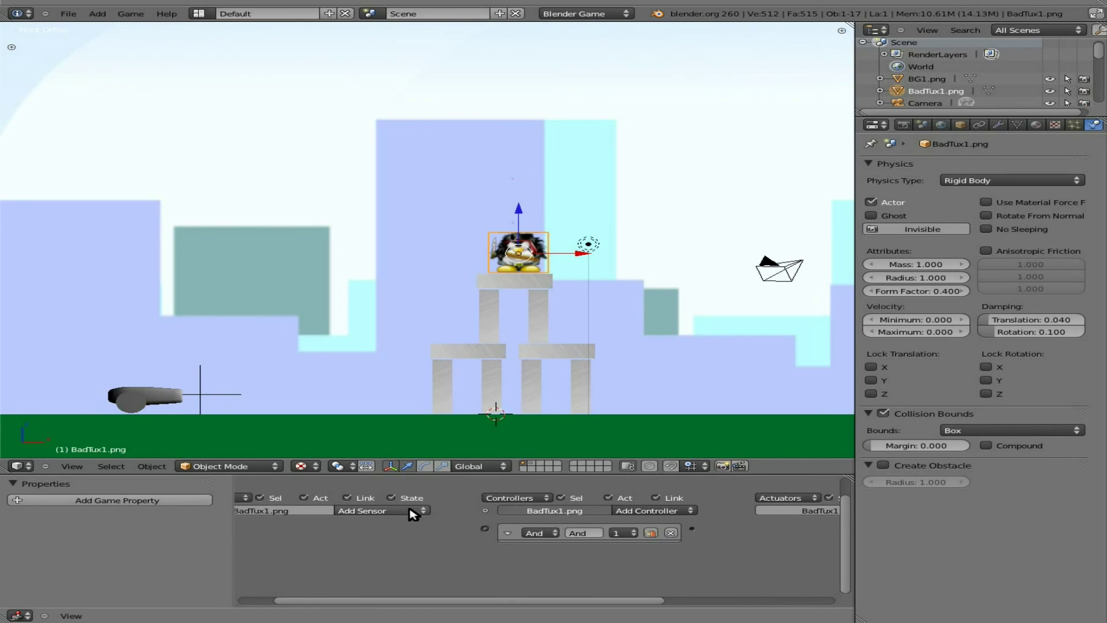
{"action": "left_click", "coordinate": [415, 511]}
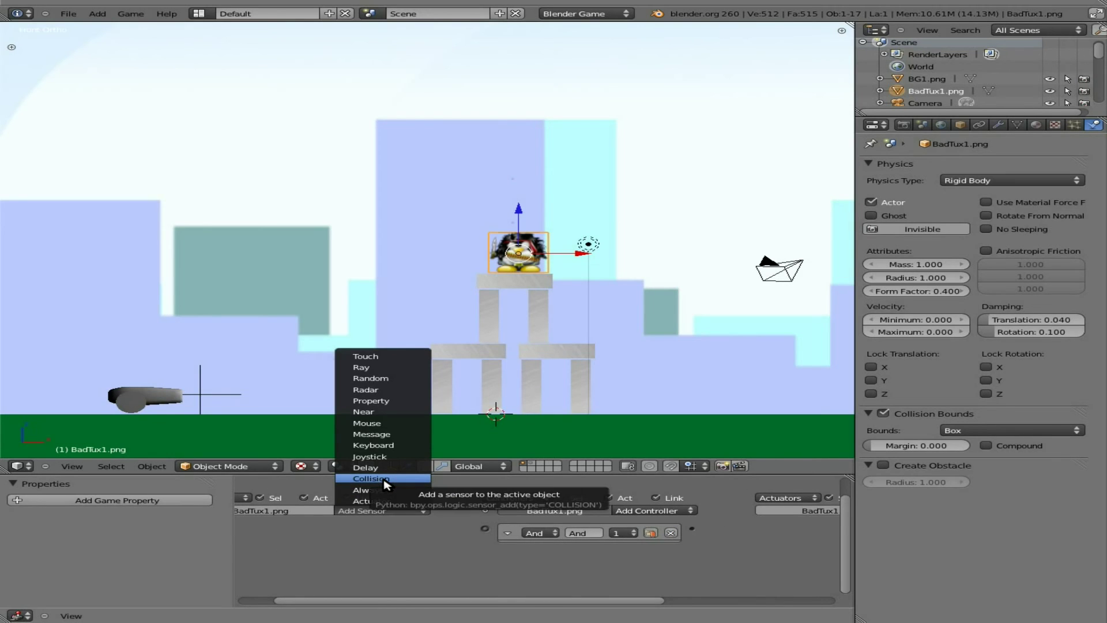
{"action": "left_click", "coordinate": [385, 485]}
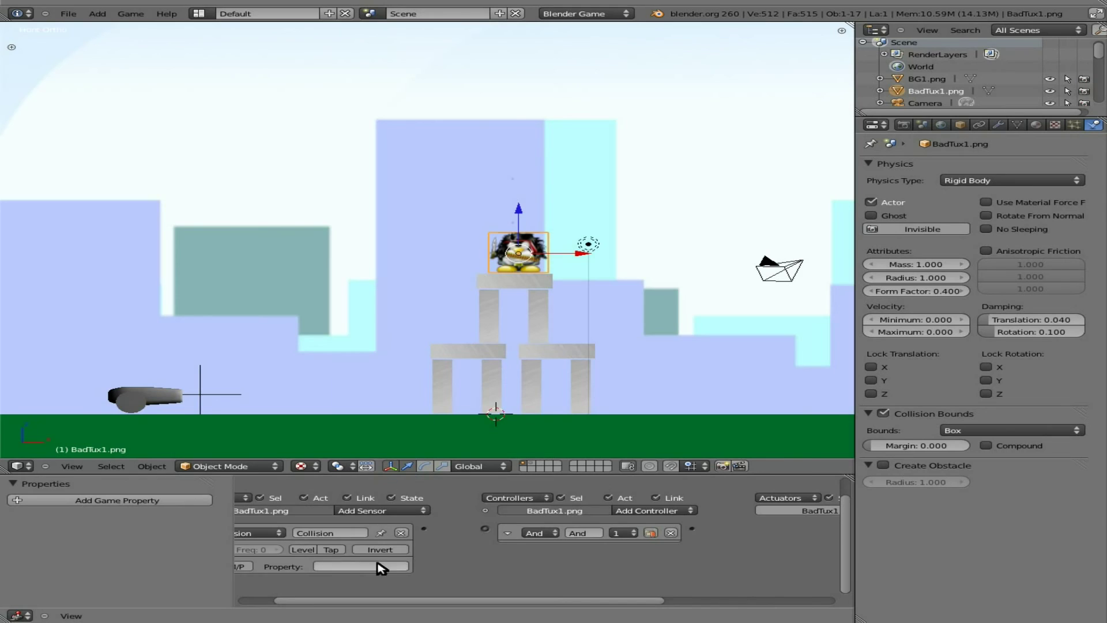
{"action": "middle_click_drag", "start_coordinate": [378, 568], "coordinate": [520, 550]}
{"action": "left_click", "coordinate": [512, 546]}
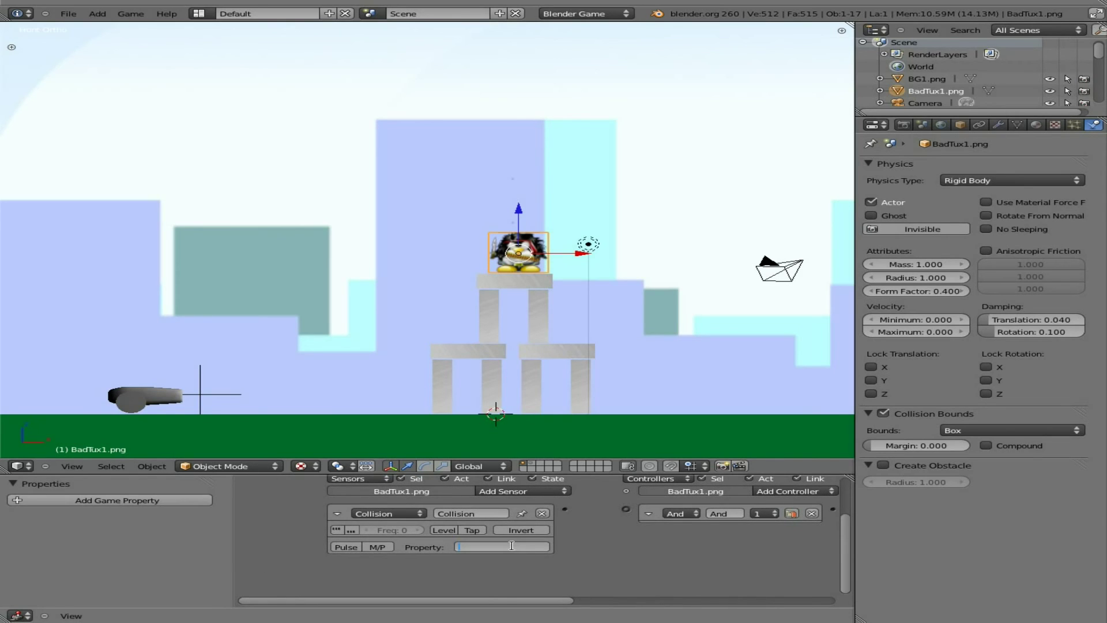
{"action": "key", "text": "Return"}
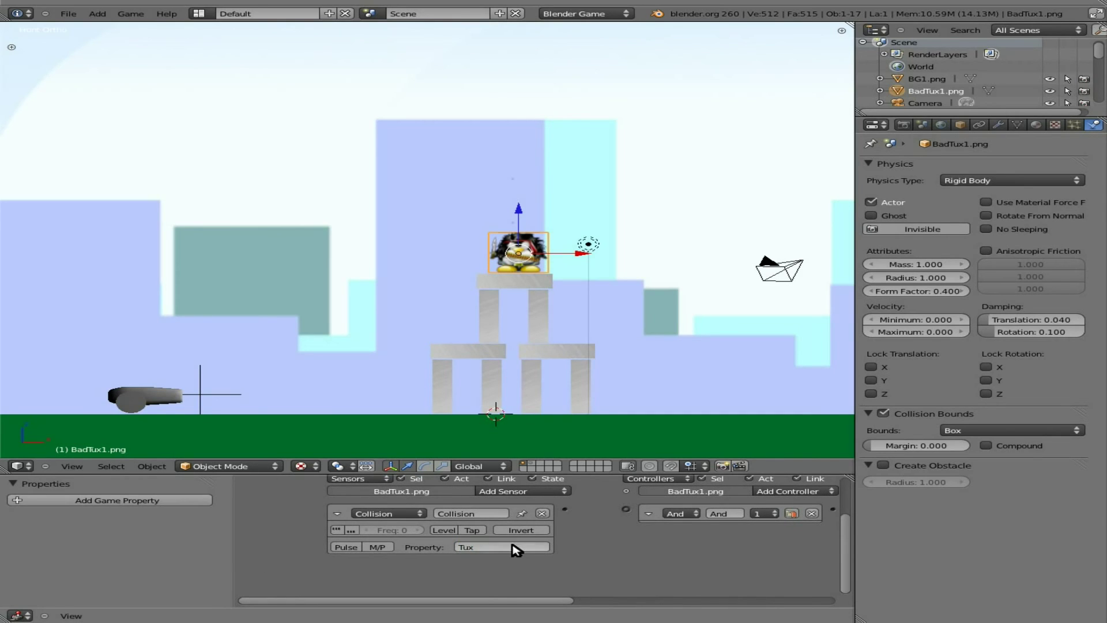
Step: Link the Collision sensor to the And controller and connect that to a new Edit Object actuator set to End Object
{"action": "left_click_drag", "start_coordinate": [565, 508], "coordinate": [626, 508]}
{"action": "middle_click_drag", "start_coordinate": [675, 540], "coordinate": [348, 536]}
{"action": "left_click", "coordinate": [781, 488]}
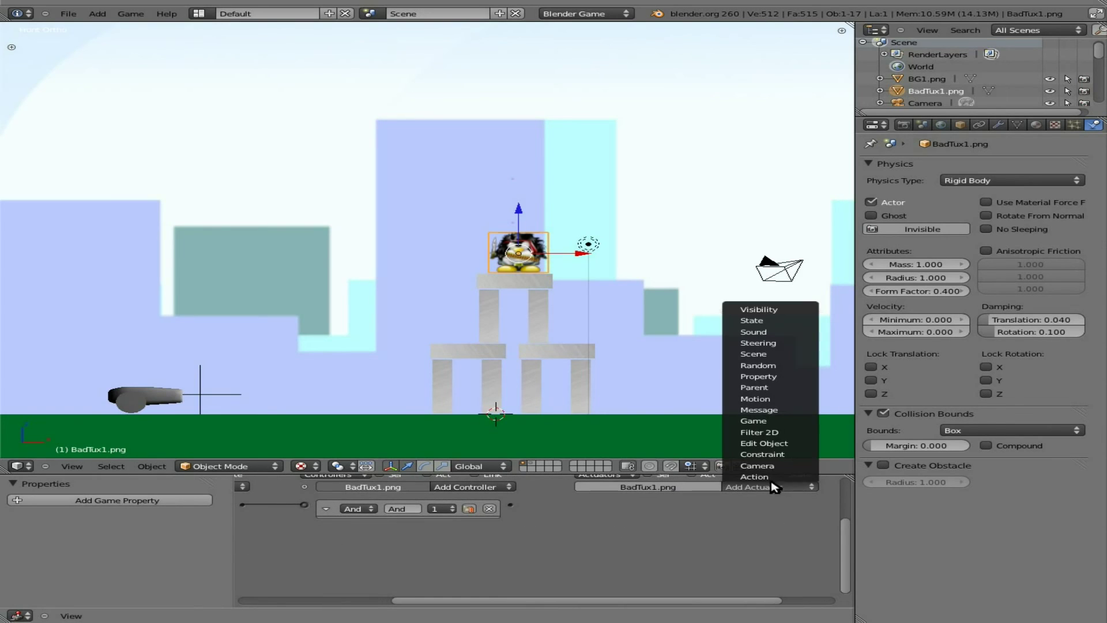
{"action": "left_click", "coordinate": [784, 443]}
{"action": "left_click", "coordinate": [695, 525]}
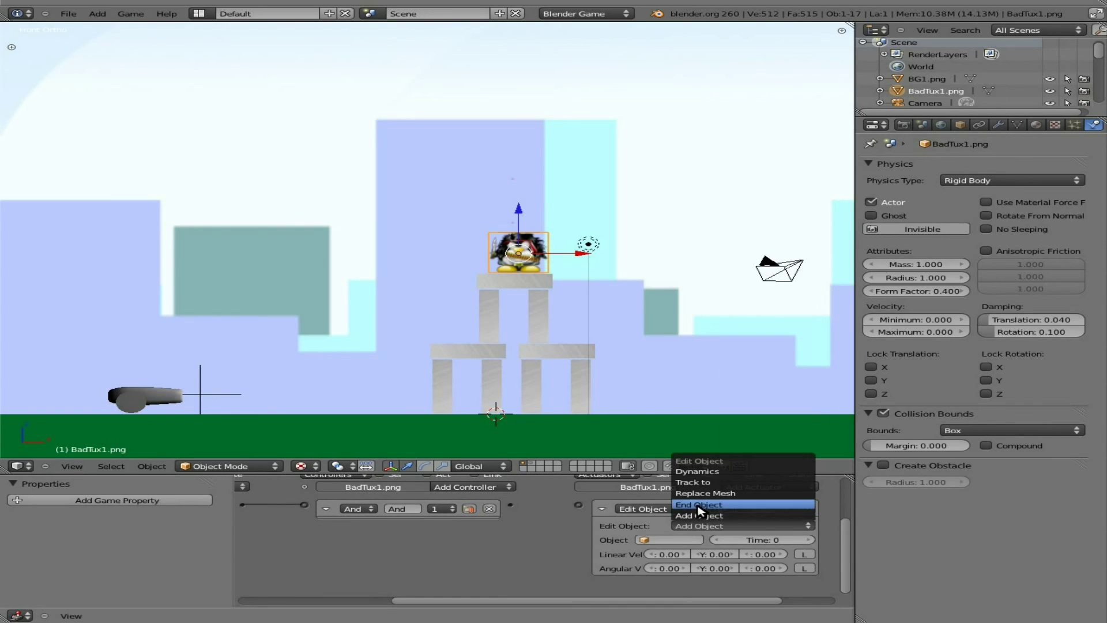
{"action": "left_click", "coordinate": [701, 511]}
{"action": "left_click_drag", "start_coordinate": [510, 505], "coordinate": [578, 505]}
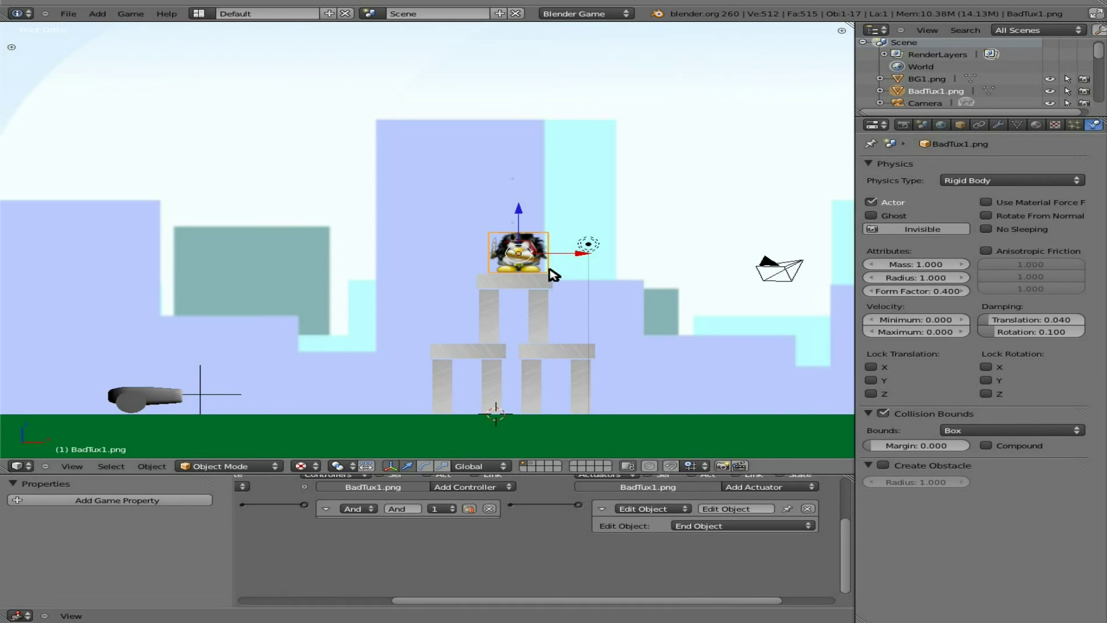
Step: Run the game, fire penguins from the cannon at the tower to test the enemy's collision logic, and stop it
{"action": "key", "text": "p"}
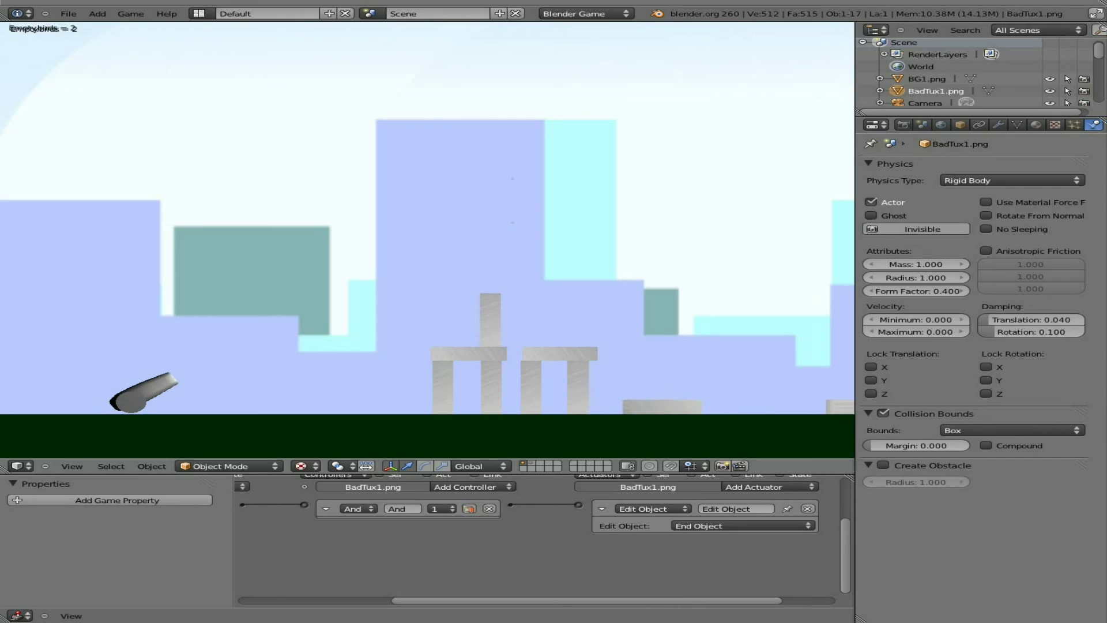
{"action": "key", "text": "space"}
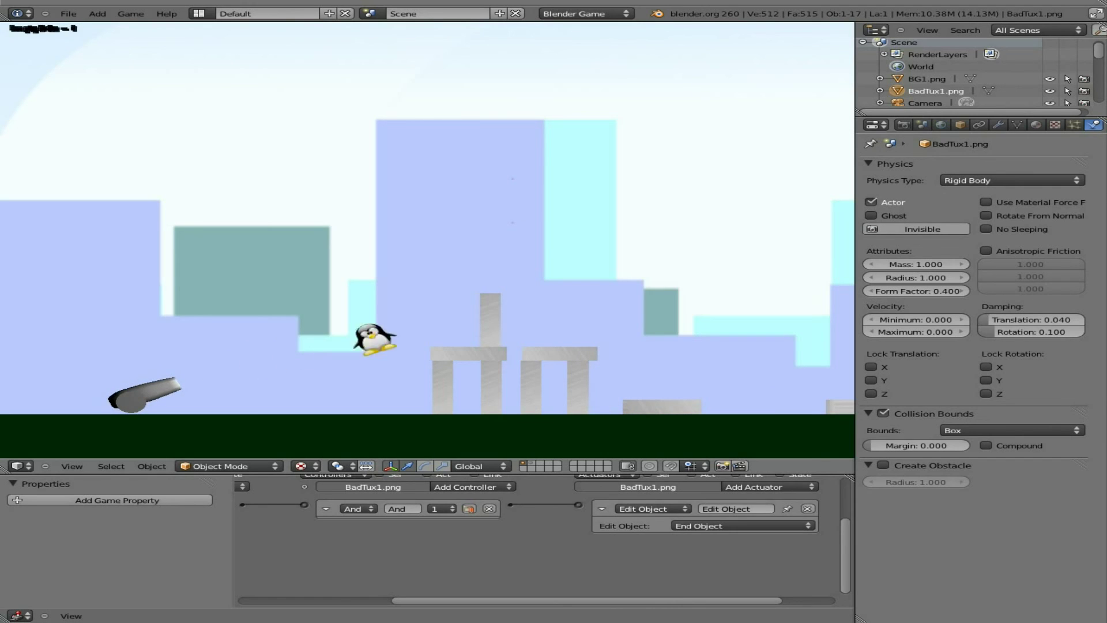
{"action": "key", "text": "space"}
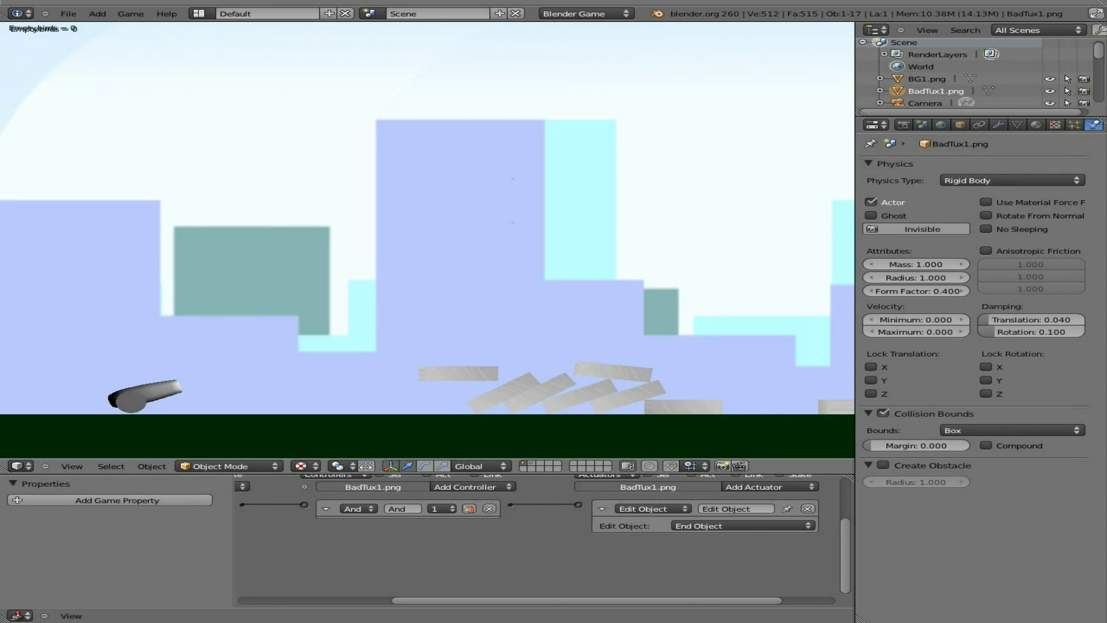
{"action": "key", "text": "Escape"}
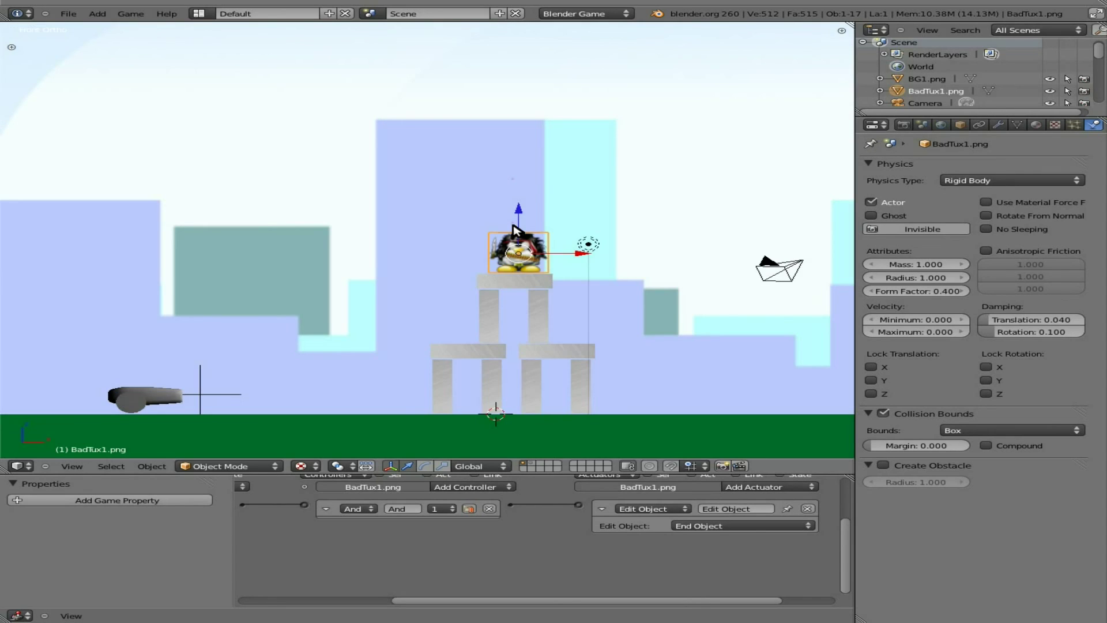